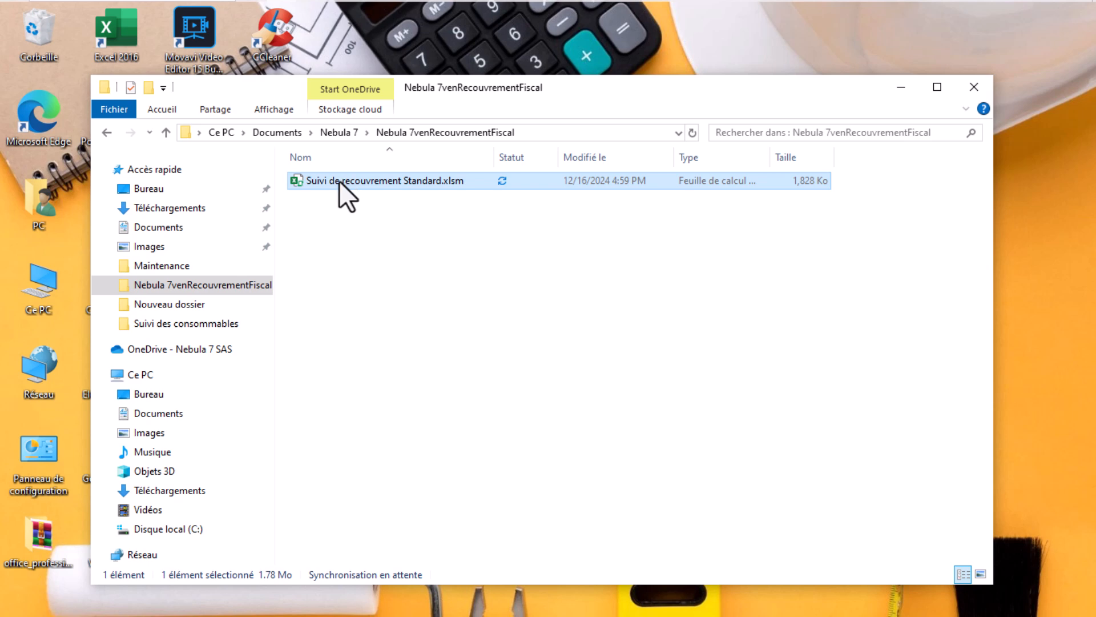
# Sign in with the admin user ID and password, then acknowledge the welcome and verification-start notices
pyautogui.click(902, 88)
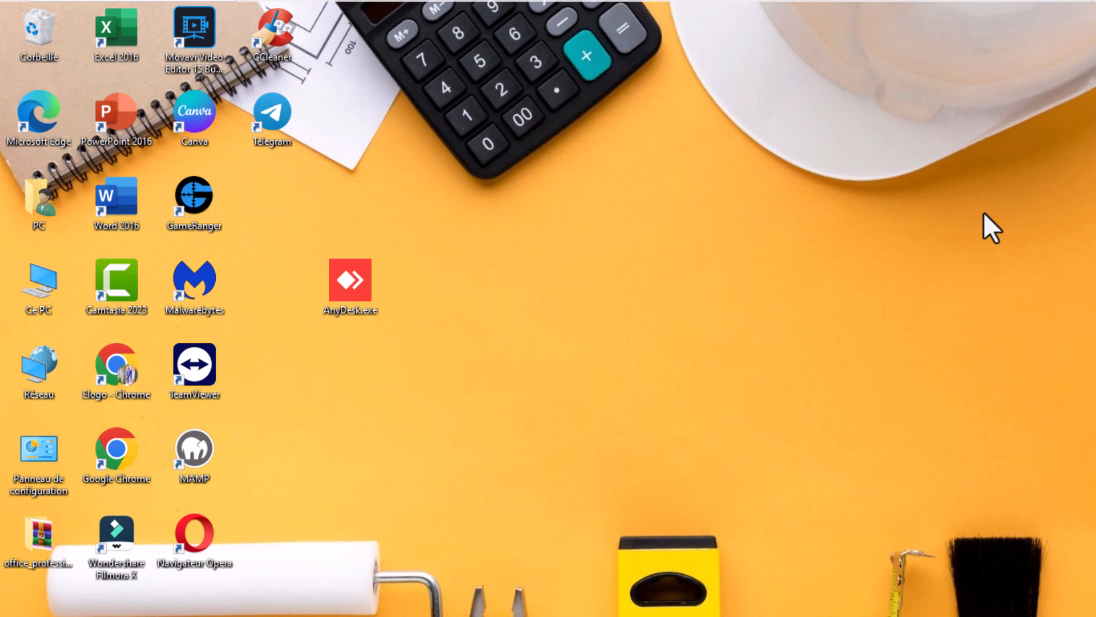
pyautogui.click(574, 210)
pyautogui.write('Admin')
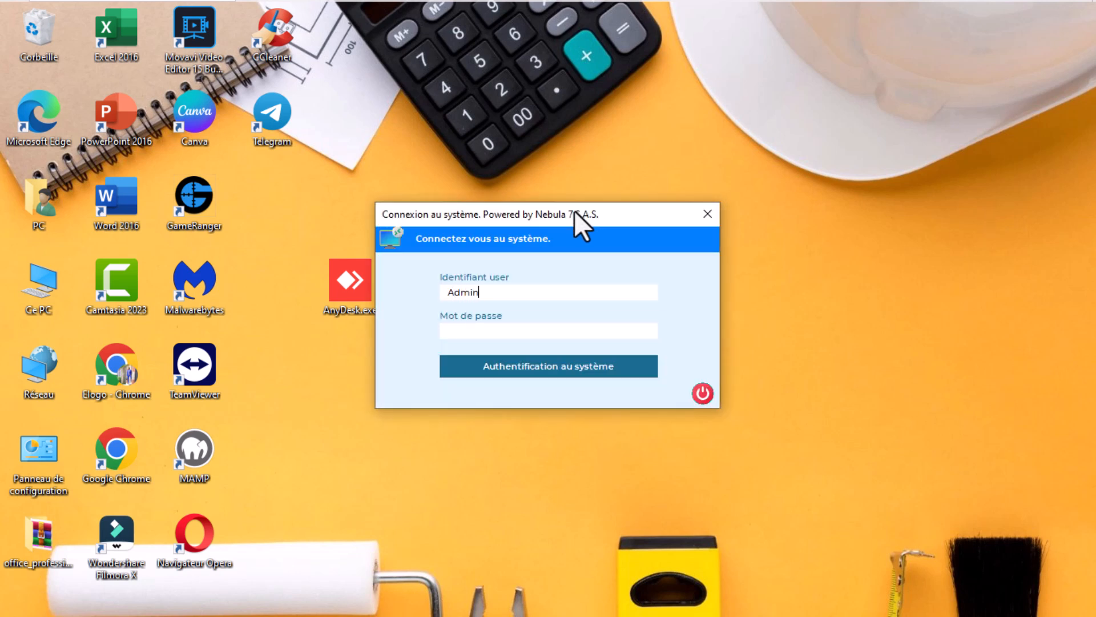
pyautogui.write('ooooooo')
pyautogui.click(531, 369)
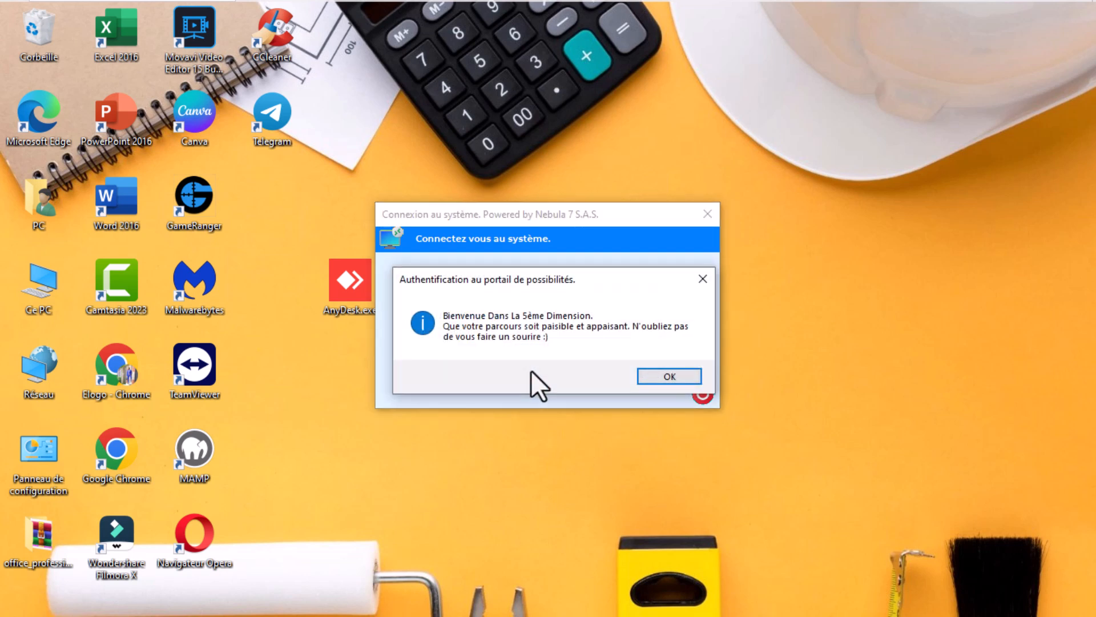
pyautogui.click(650, 381)
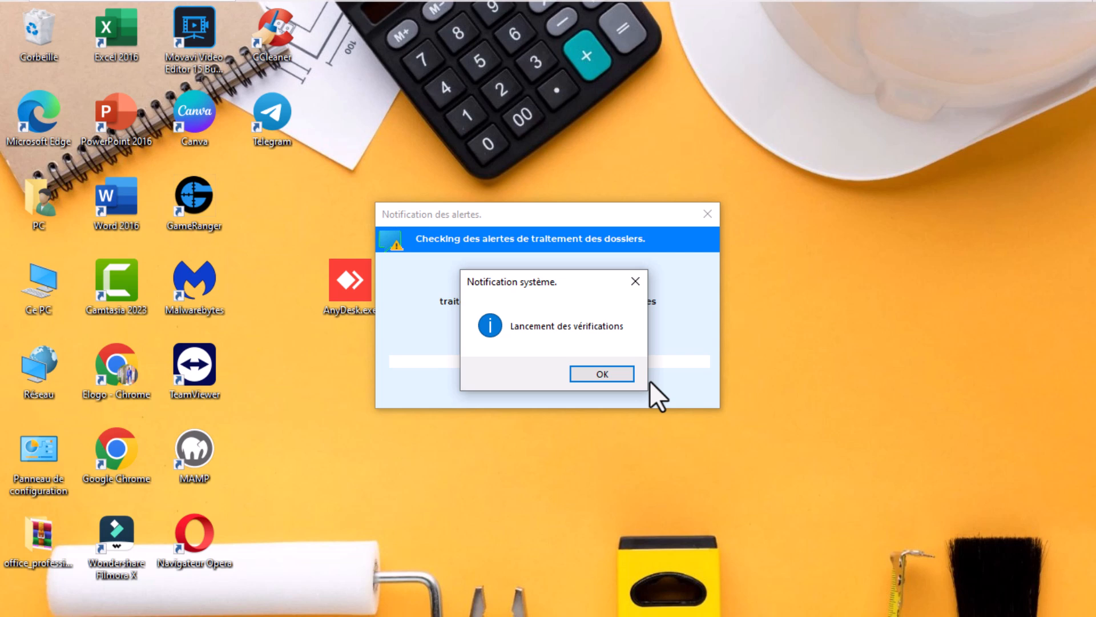
pyautogui.click(613, 372)
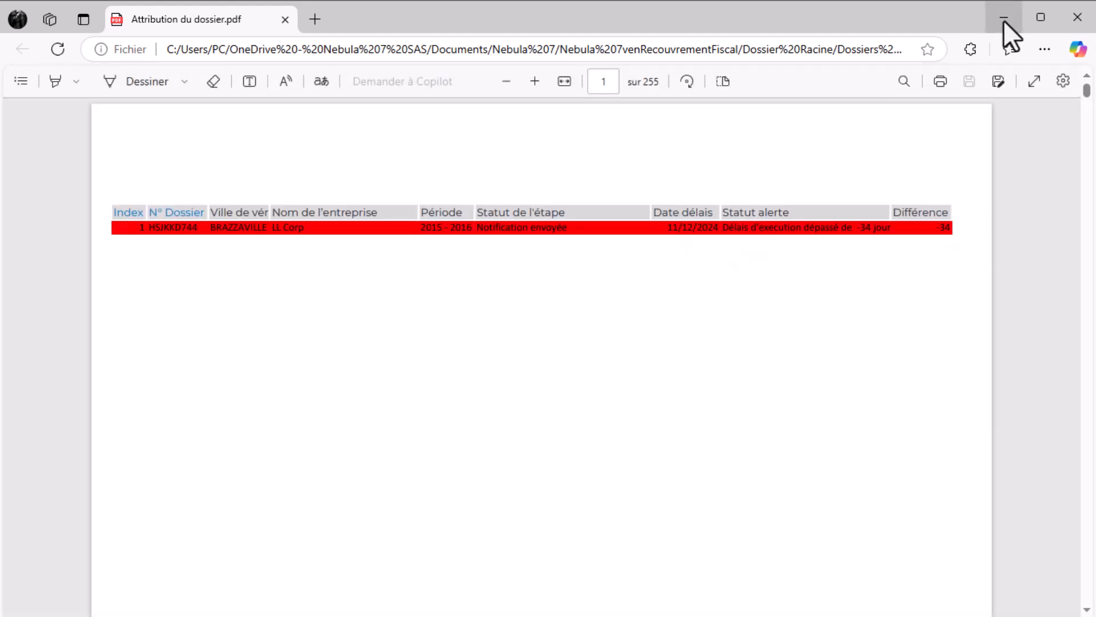
# Minimize Edge as each of the four alert report PDFs opens
pyautogui.click(1003, 20)
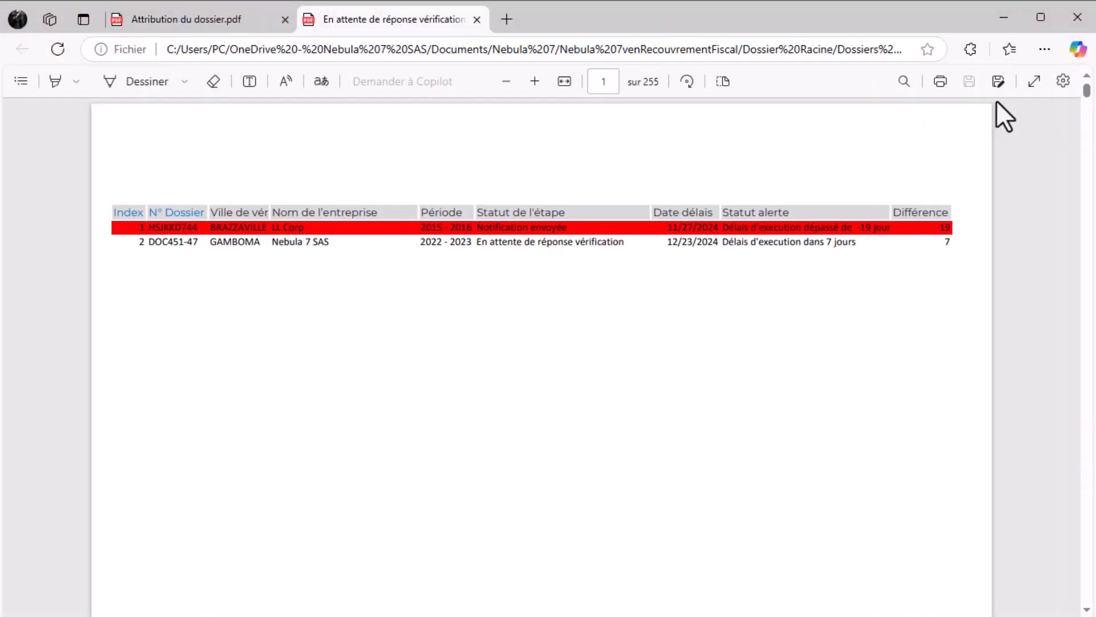
pyautogui.click(1000, 15)
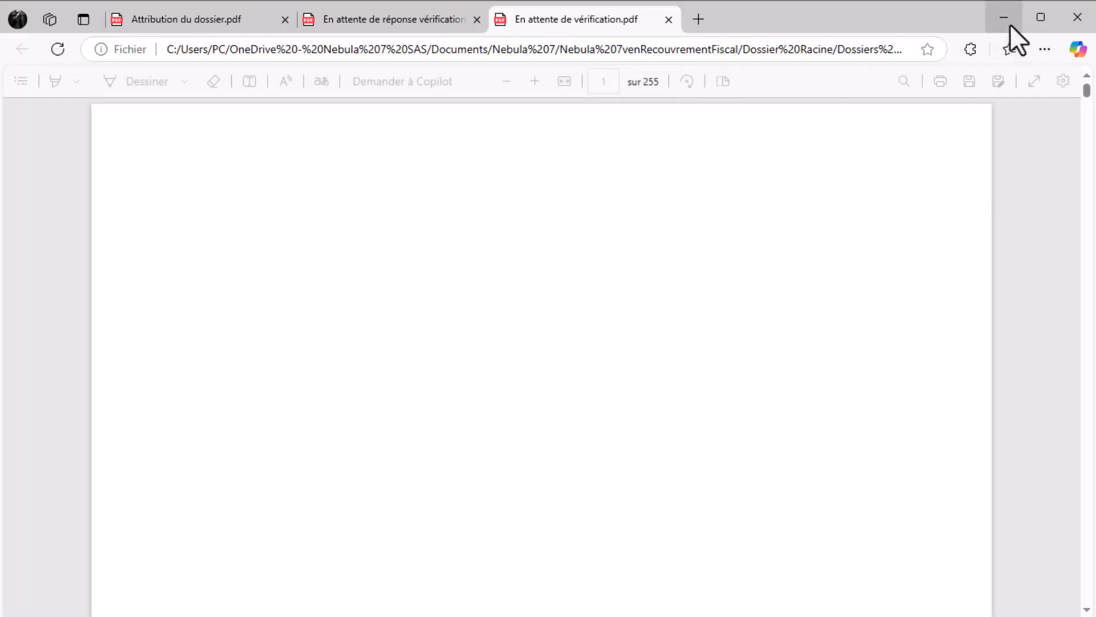
pyautogui.click(1009, 24)
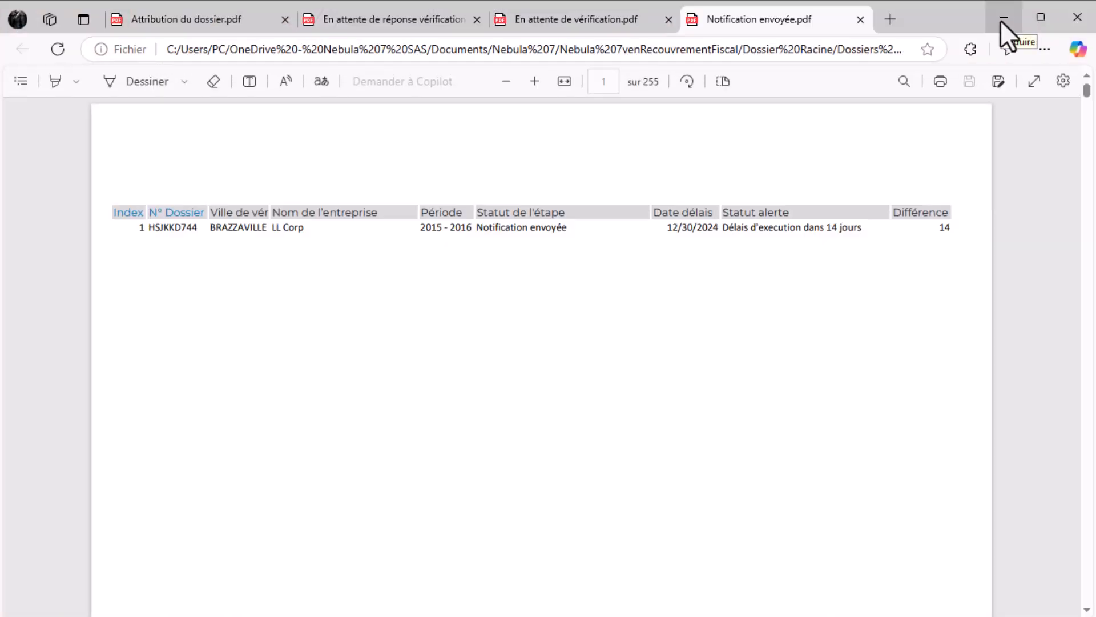
pyautogui.click(1000, 20)
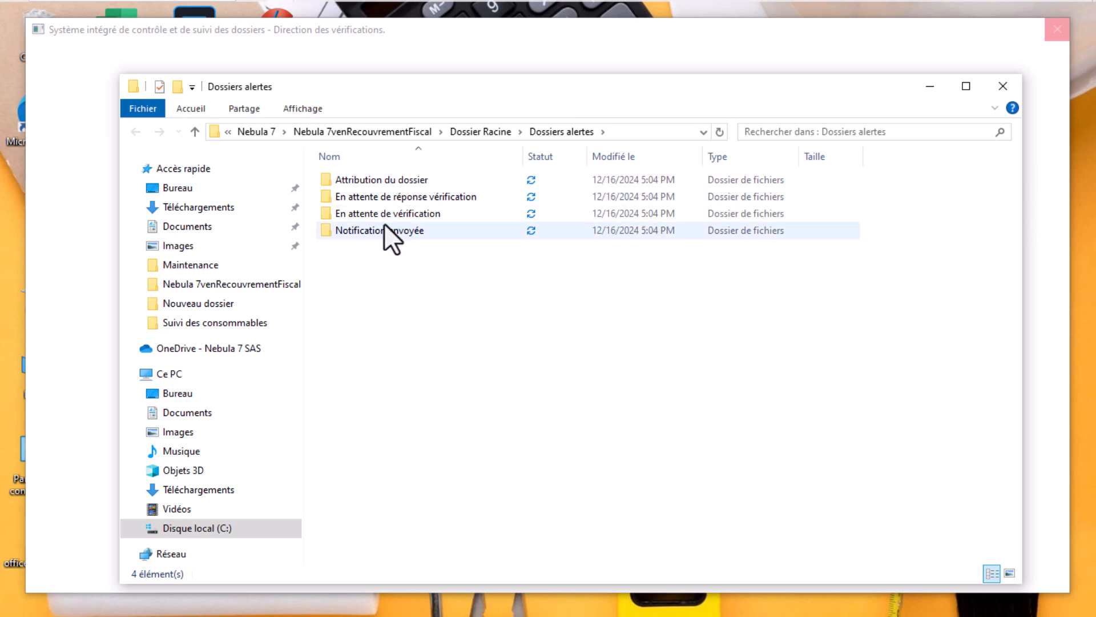
# Check the Attribution du dossier and En attente de réponse vérification folders, accepting Excel safe mode
pyautogui.click(383, 187)
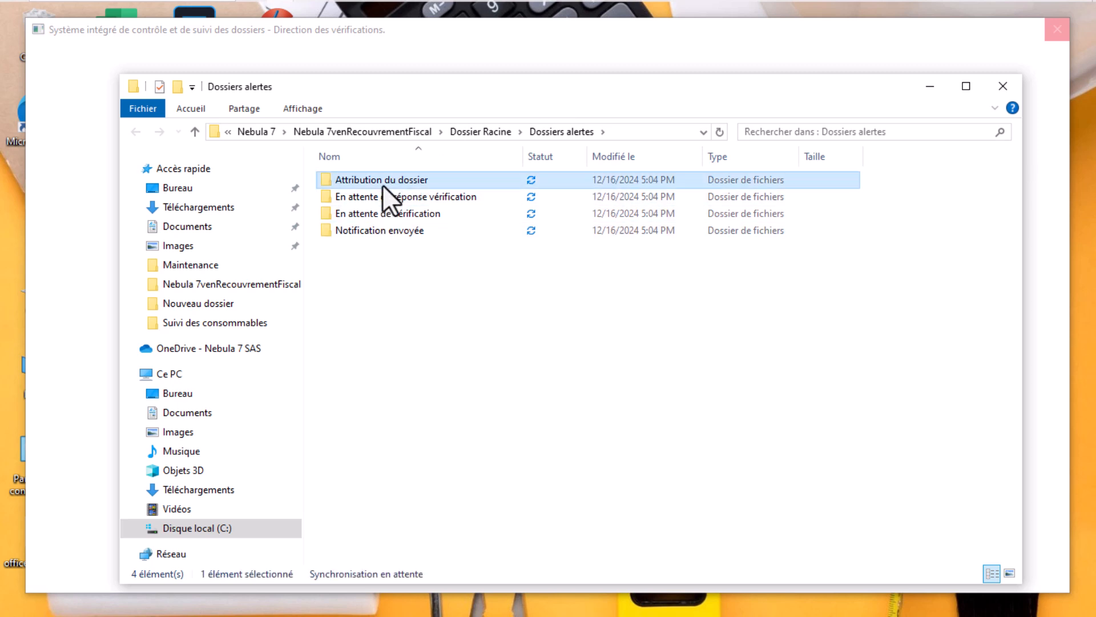
pyautogui.doubleClick(384, 187)
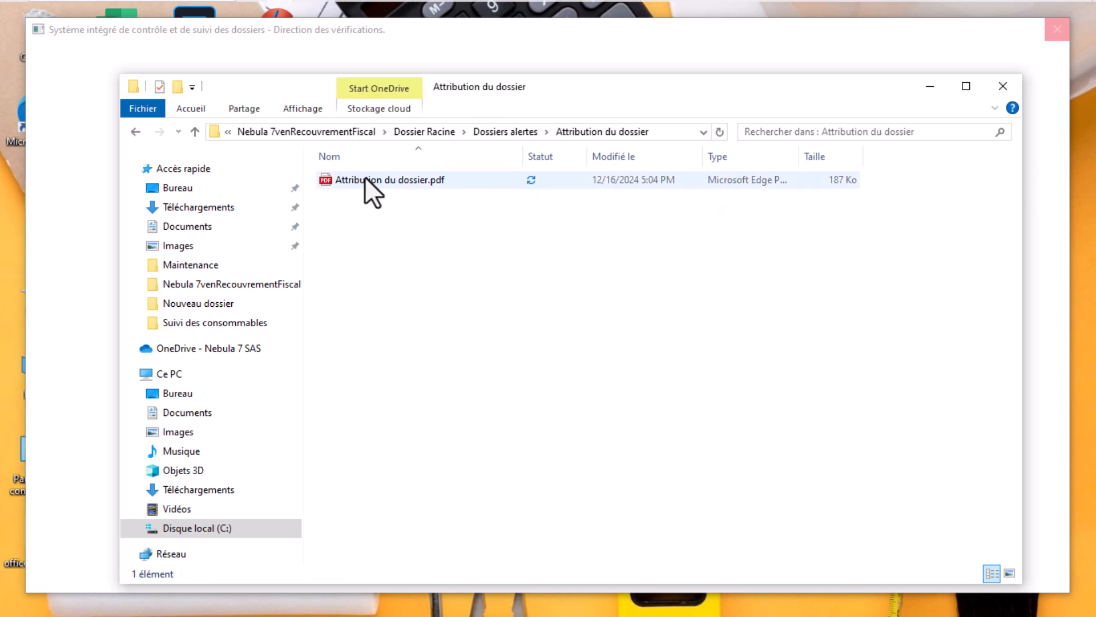
pyautogui.moveTo(264, 12)
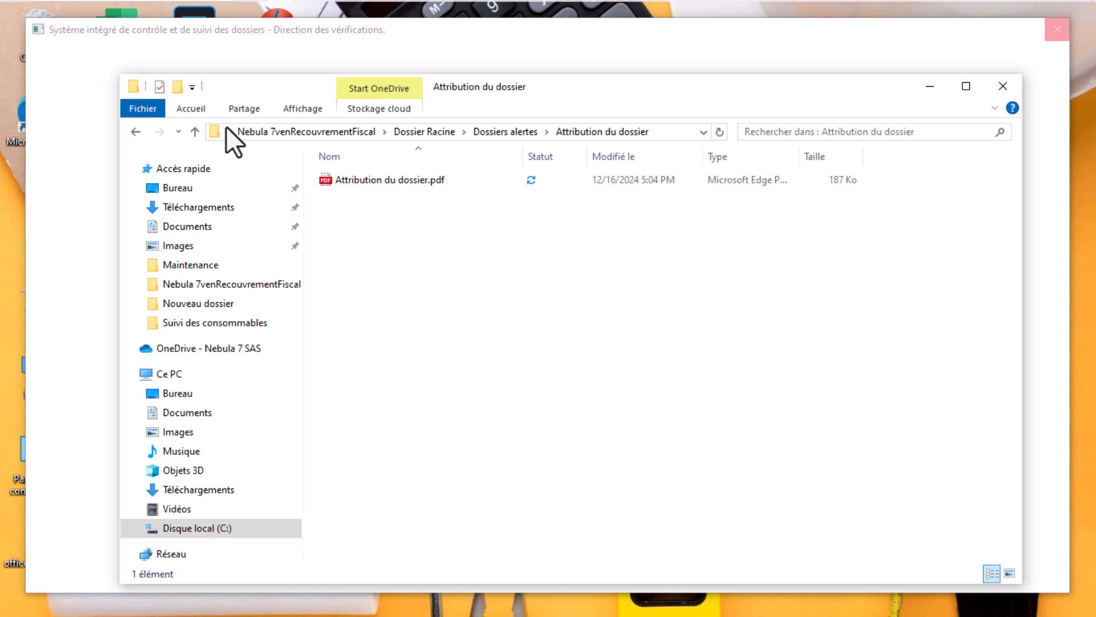
pyautogui.click(197, 132)
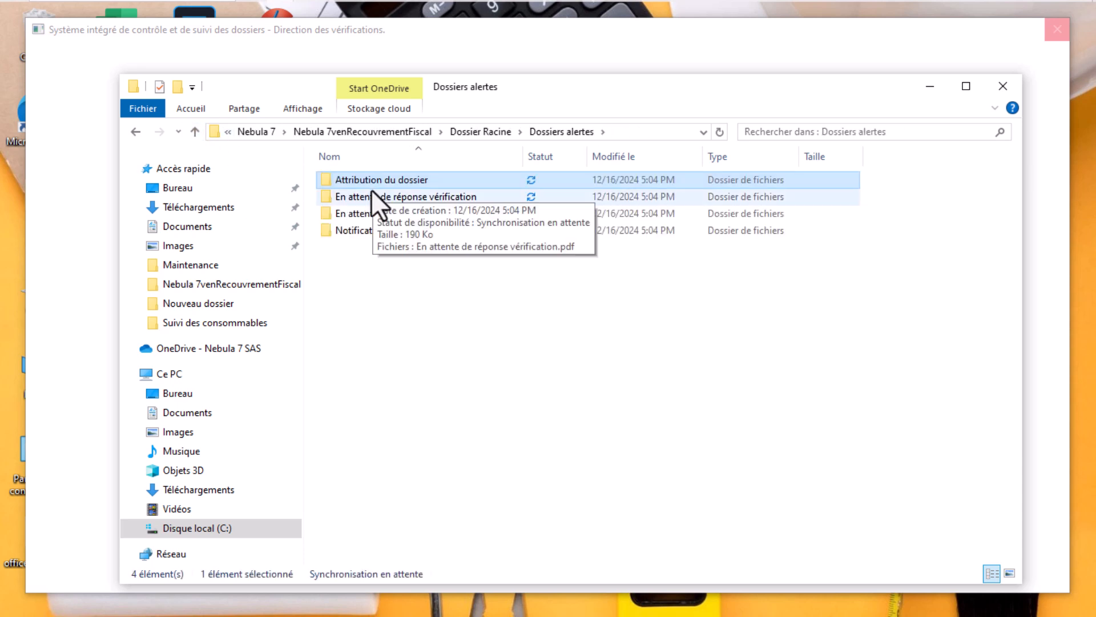
pyautogui.doubleClick(365, 198)
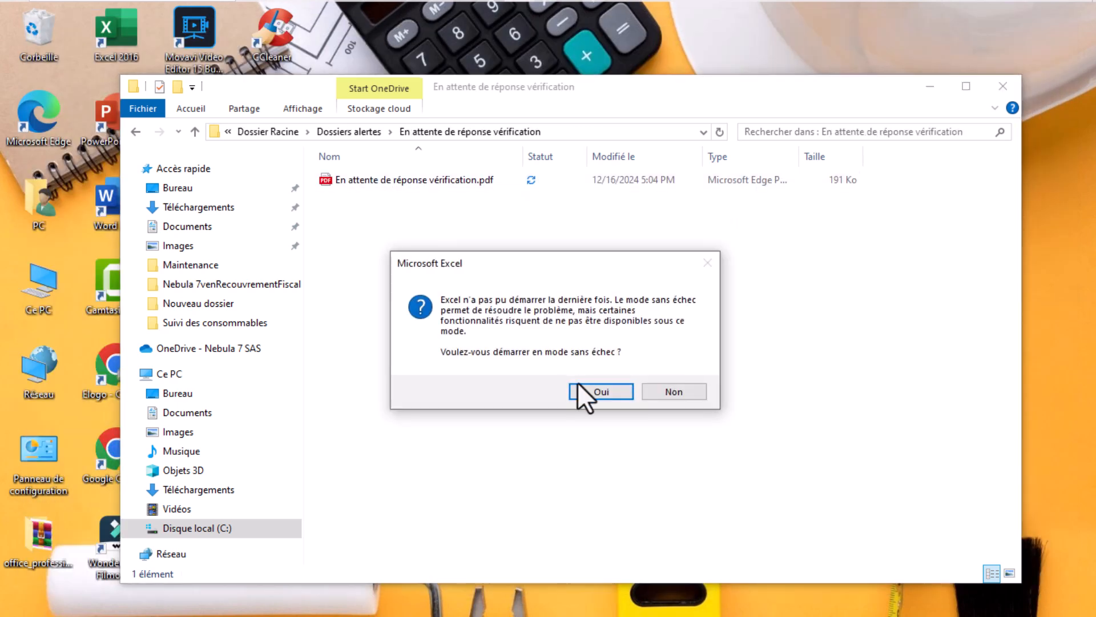
pyautogui.click(611, 392)
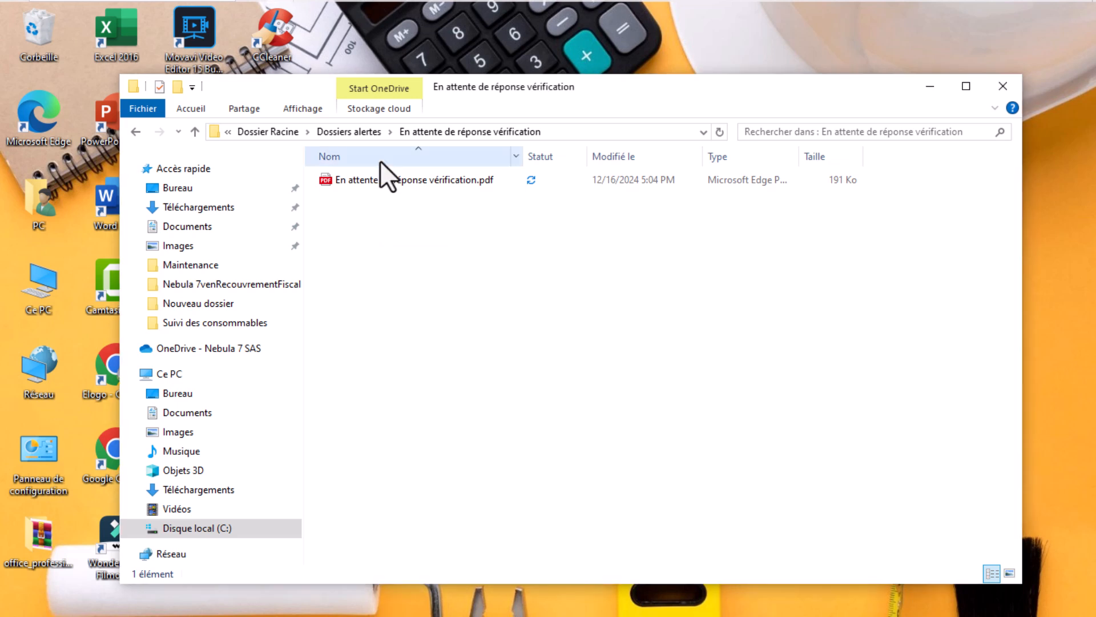
# Check the En attente de vérification and Notification envoyée folders, then return to the application
pyautogui.click(194, 132)
pyautogui.doubleClick(376, 213)
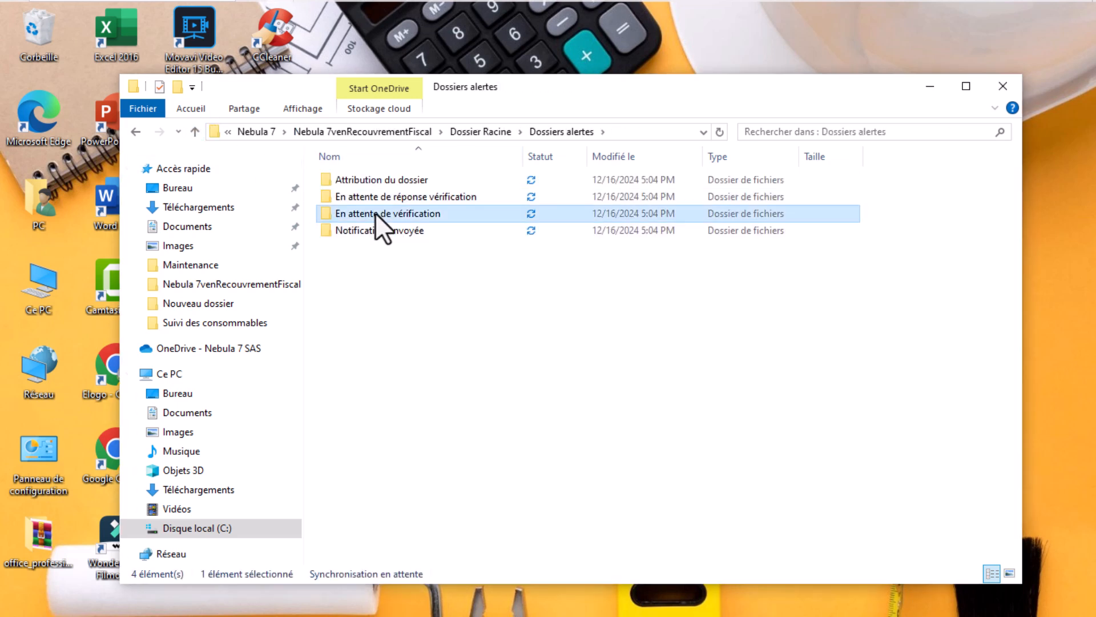
pyautogui.click(194, 132)
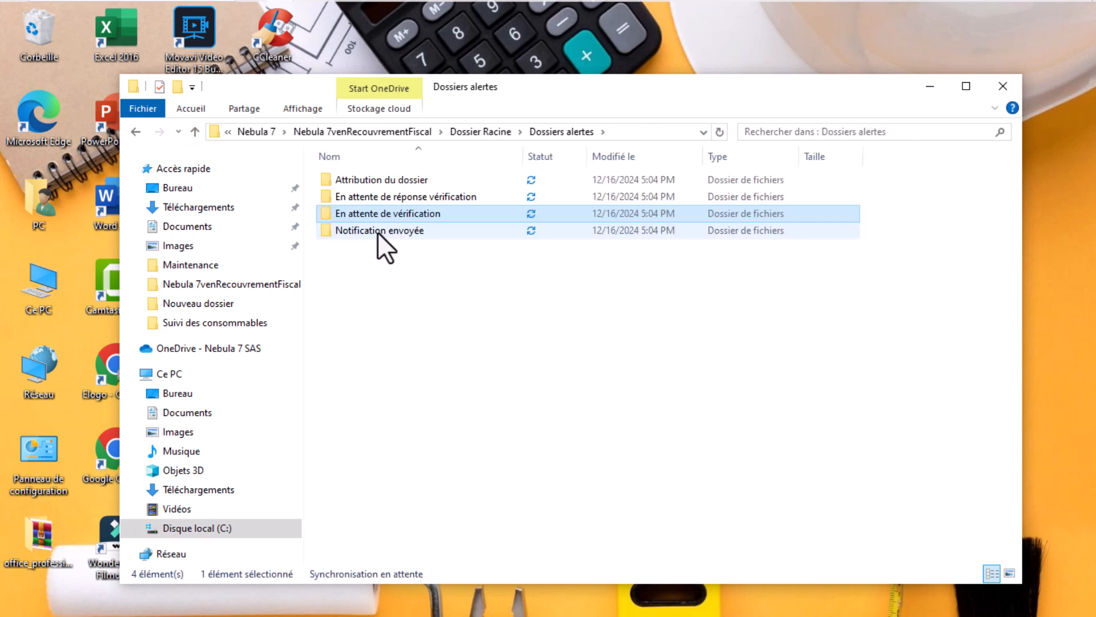
pyautogui.click(378, 231)
pyautogui.doubleClick(378, 231)
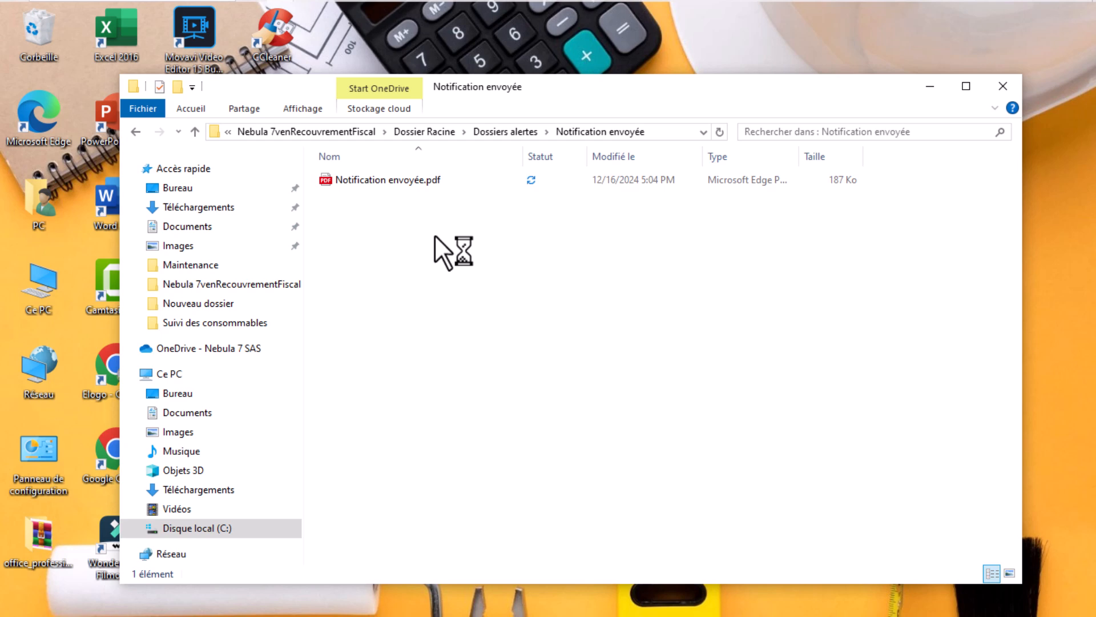
pyautogui.hotkey('alt', 'Tab')
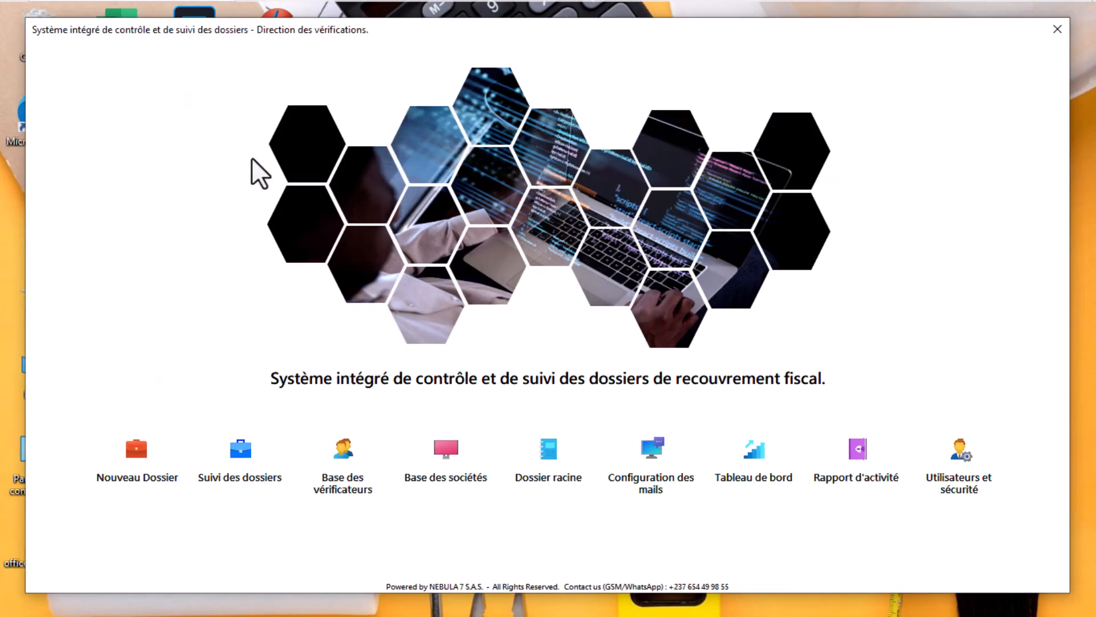
# Browse the root folder and mail configuration, view the 2-dossier stage summary, then open the dashboard
pyautogui.click(531, 456)
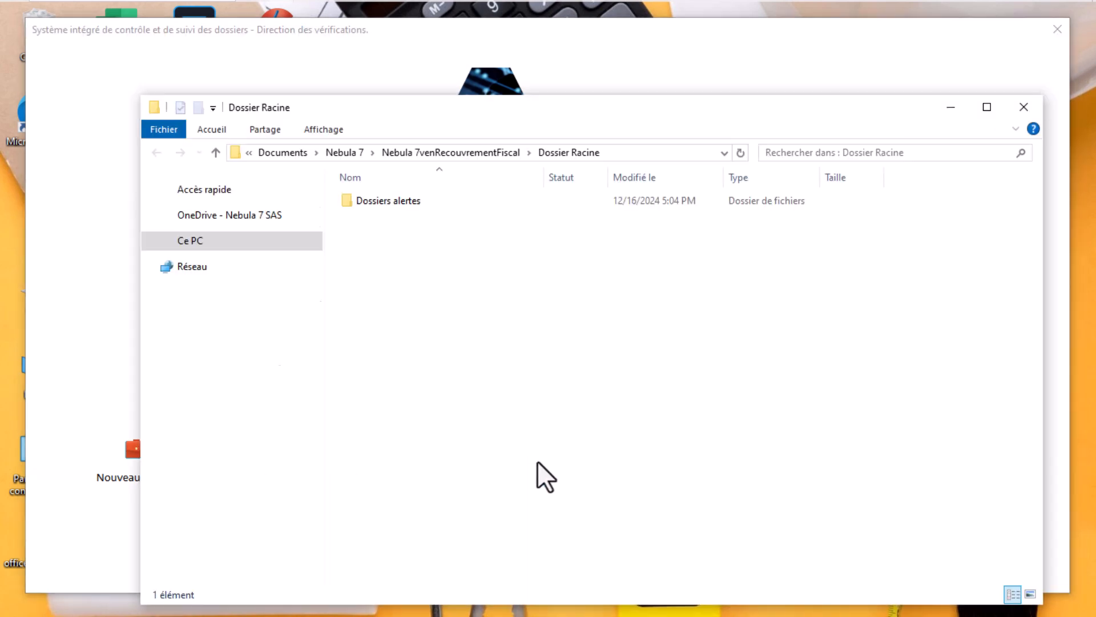
pyautogui.click(1024, 107)
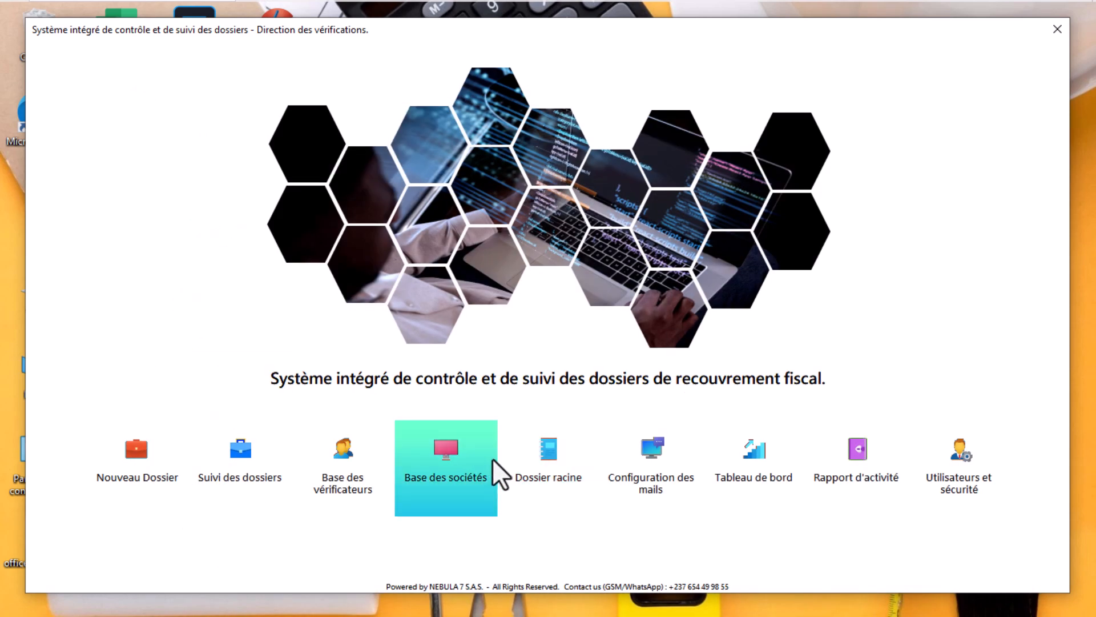
pyautogui.click(645, 454)
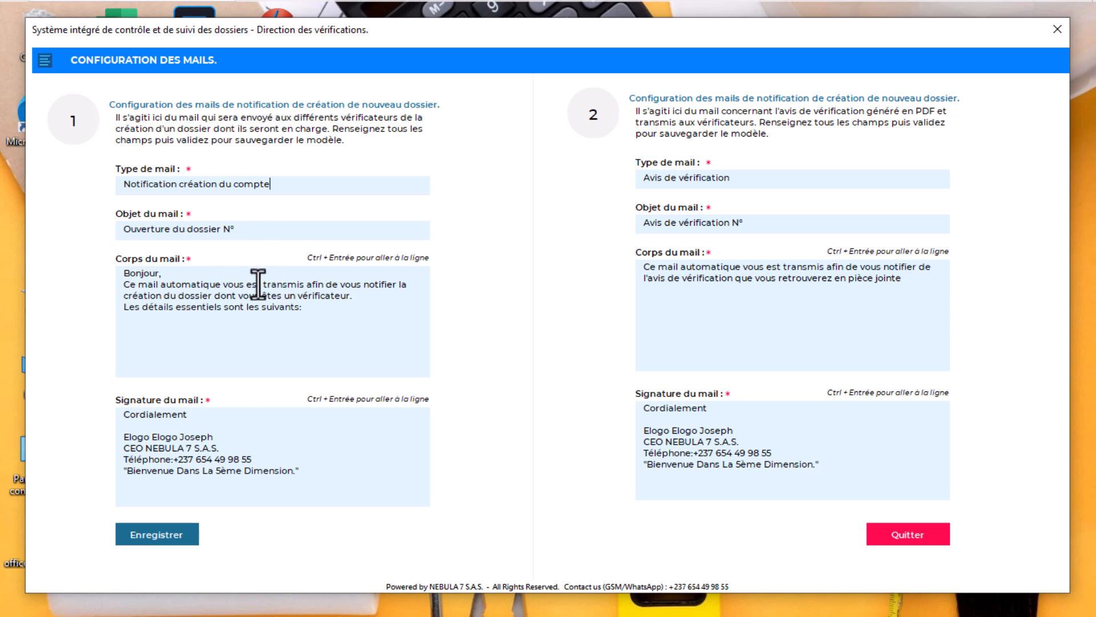
pyautogui.moveTo(329, 296); pyautogui.dragTo(203, 286)
pyautogui.click(180, 298)
pyautogui.click(907, 534)
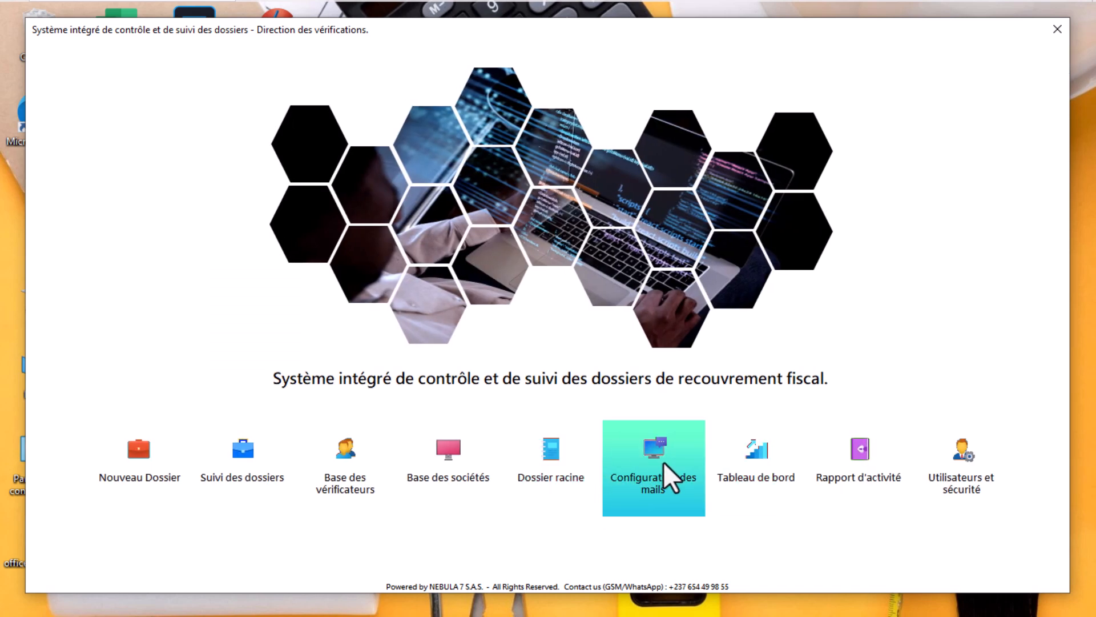
pyautogui.click(752, 468)
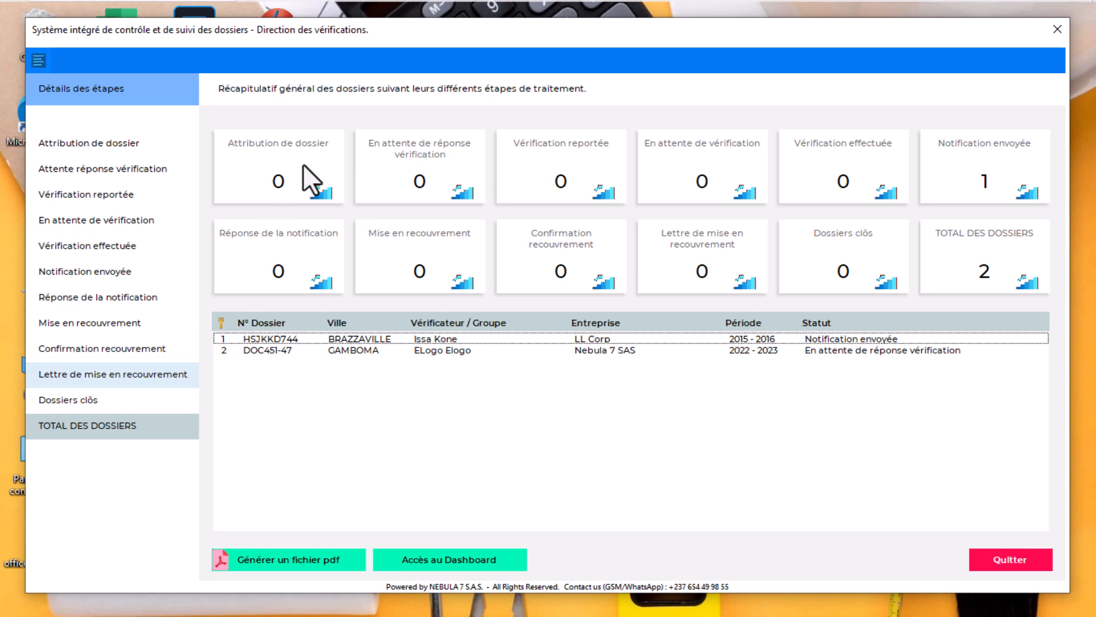
pyautogui.click(444, 560)
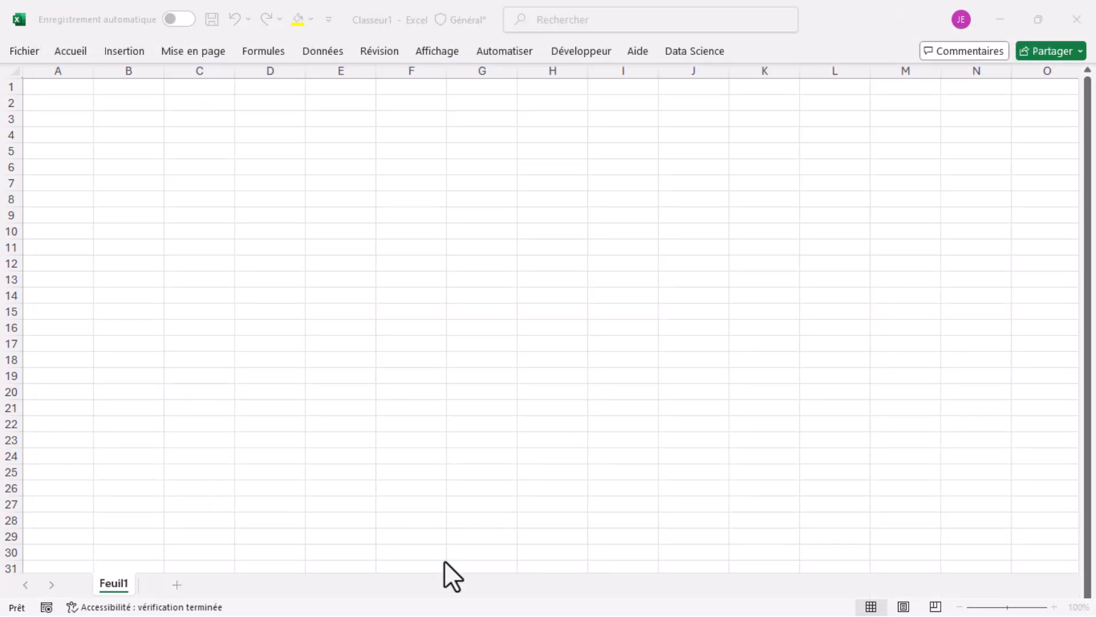
# Minimize Classeur1 and switch on the assistance tips on the Suivi de dossiers sheet
pyautogui.click(1000, 20)
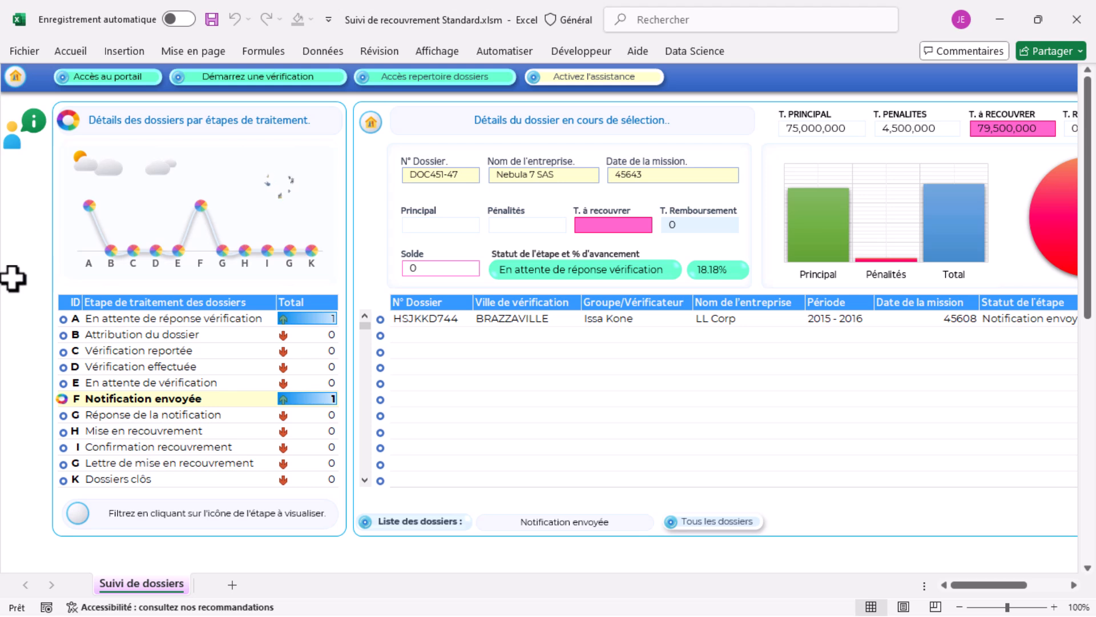
pyautogui.click(23, 137)
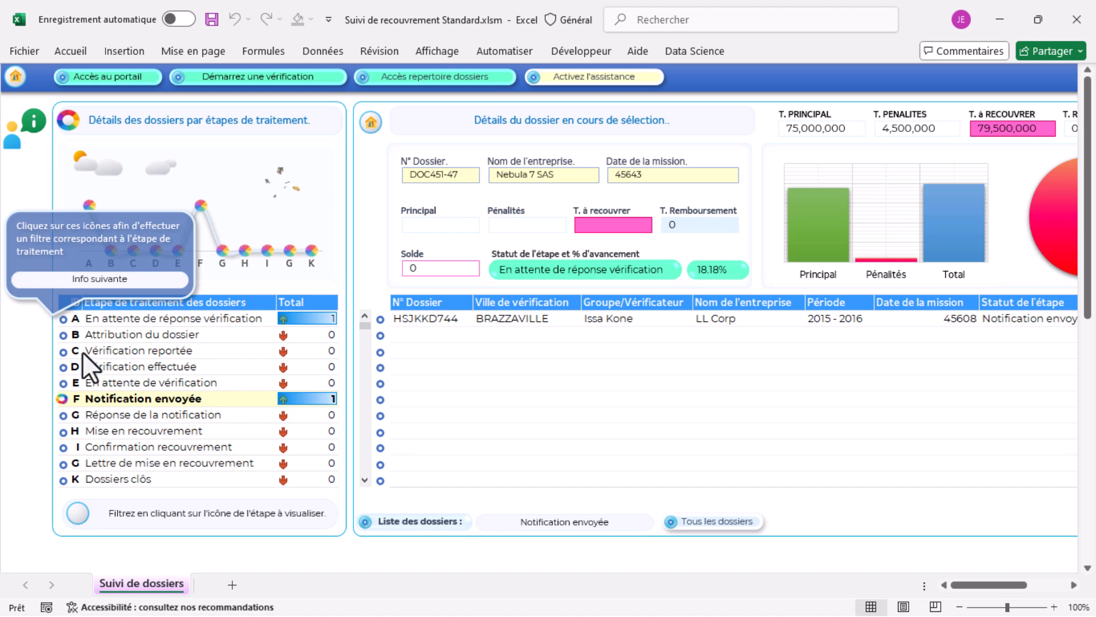
# Filter dossiers to stage A, select DOC451-47, and advance through the first help tips
pyautogui.click(63, 320)
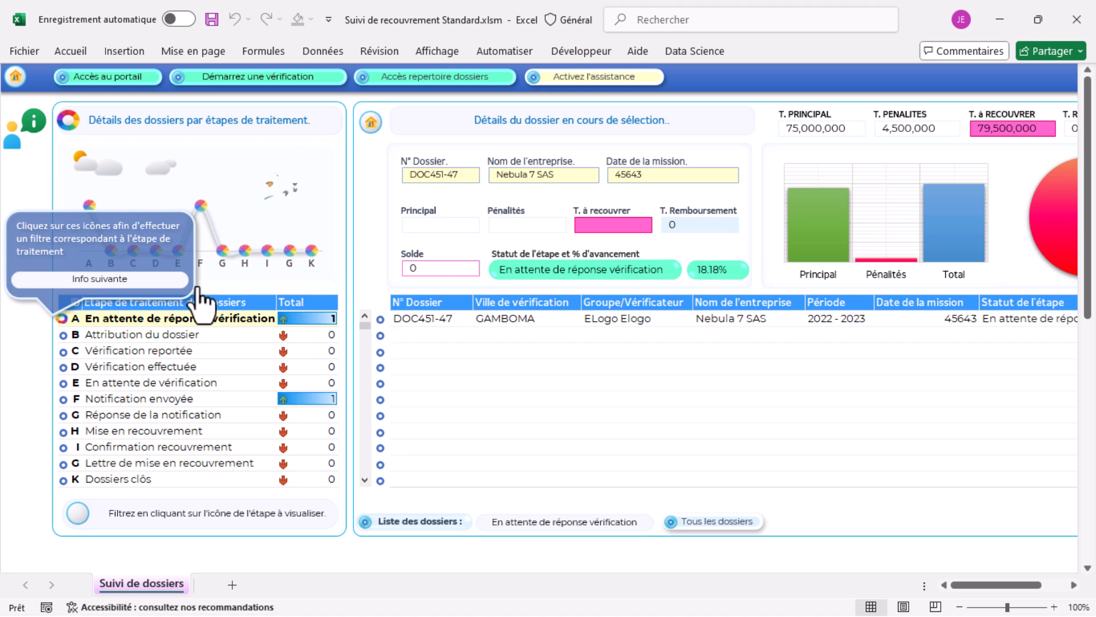
pyautogui.click(139, 283)
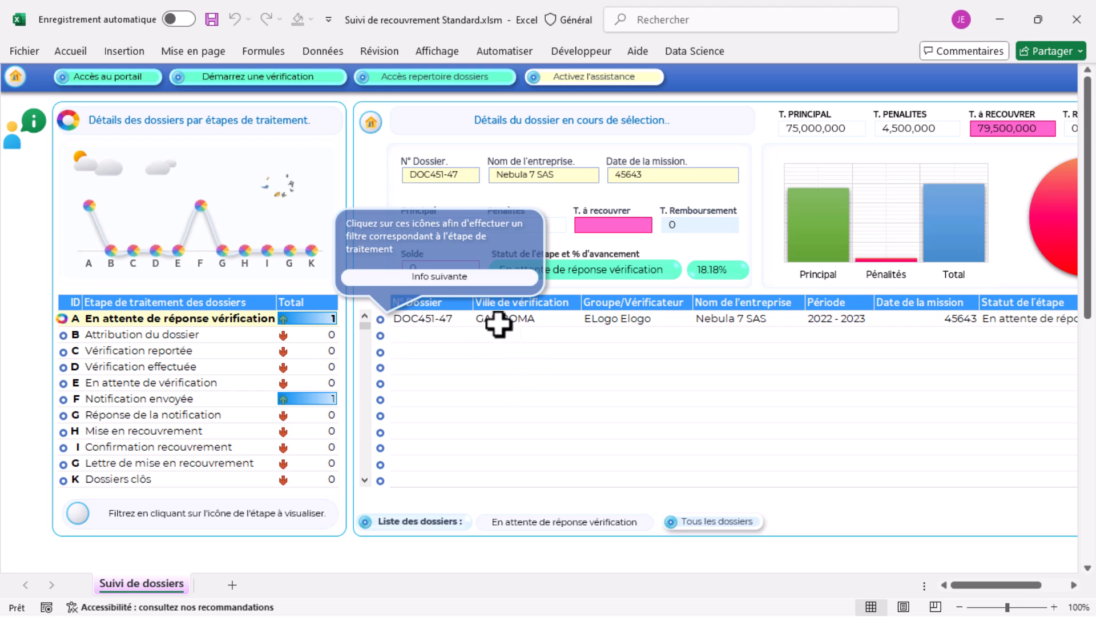
pyautogui.click(379, 319)
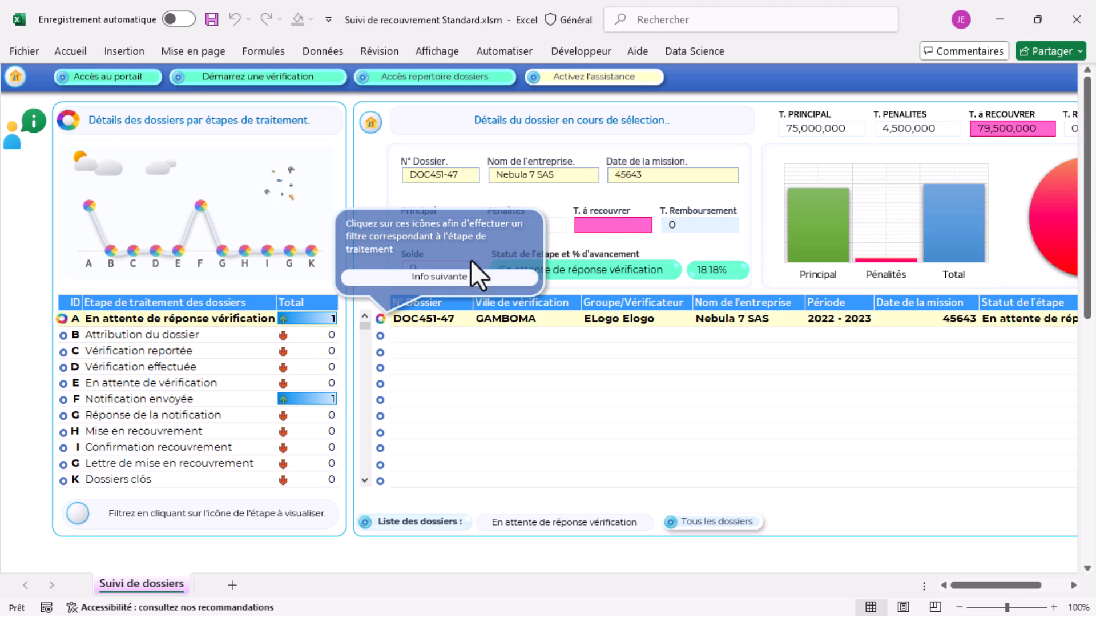
pyautogui.click(444, 276)
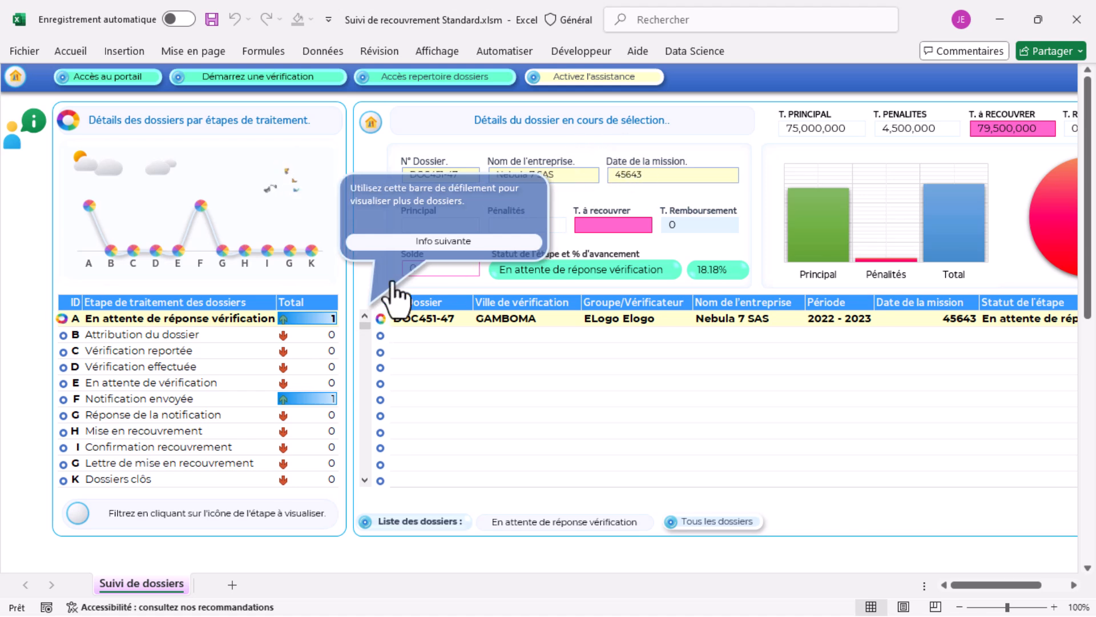
pyautogui.click(437, 241)
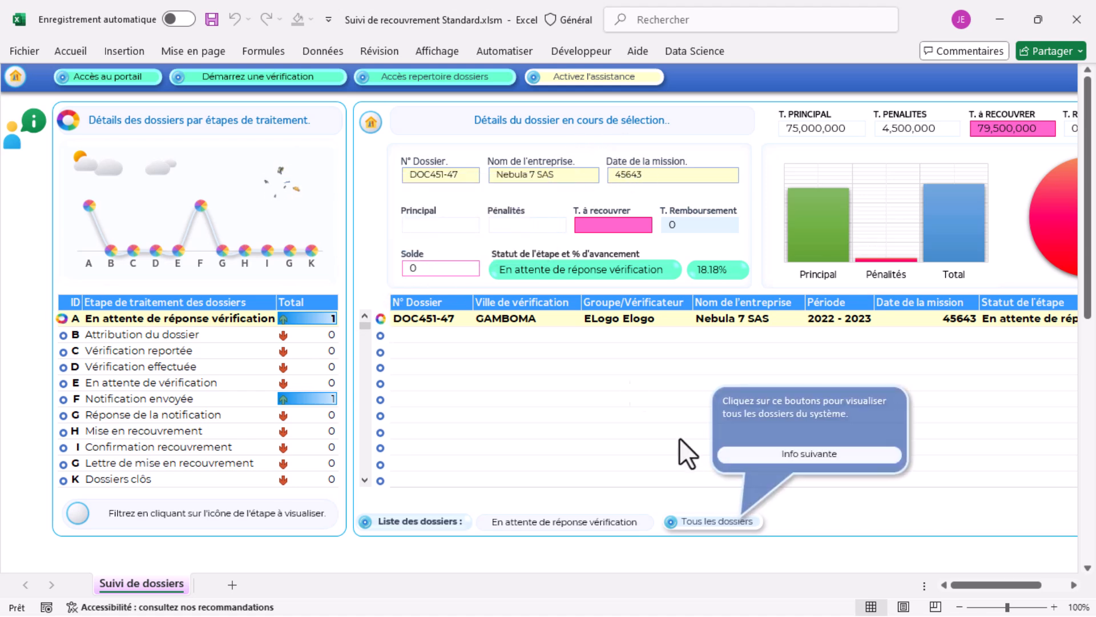
# List all dossiers, finish the help tour, and open the Nebula 7 portal
pyautogui.click(707, 530)
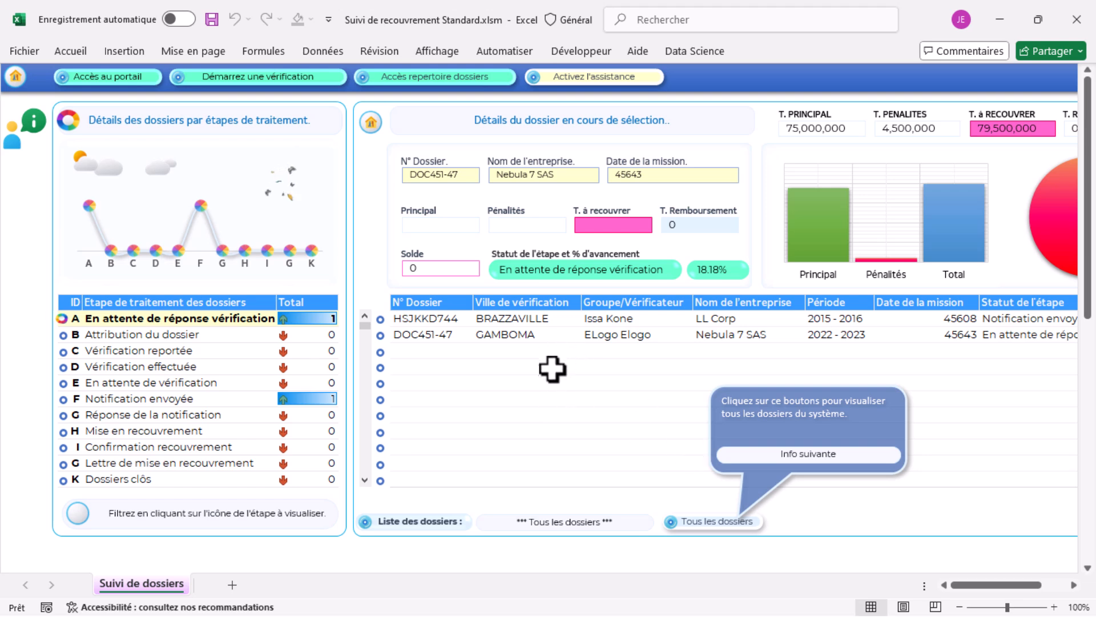
pyautogui.click(800, 454)
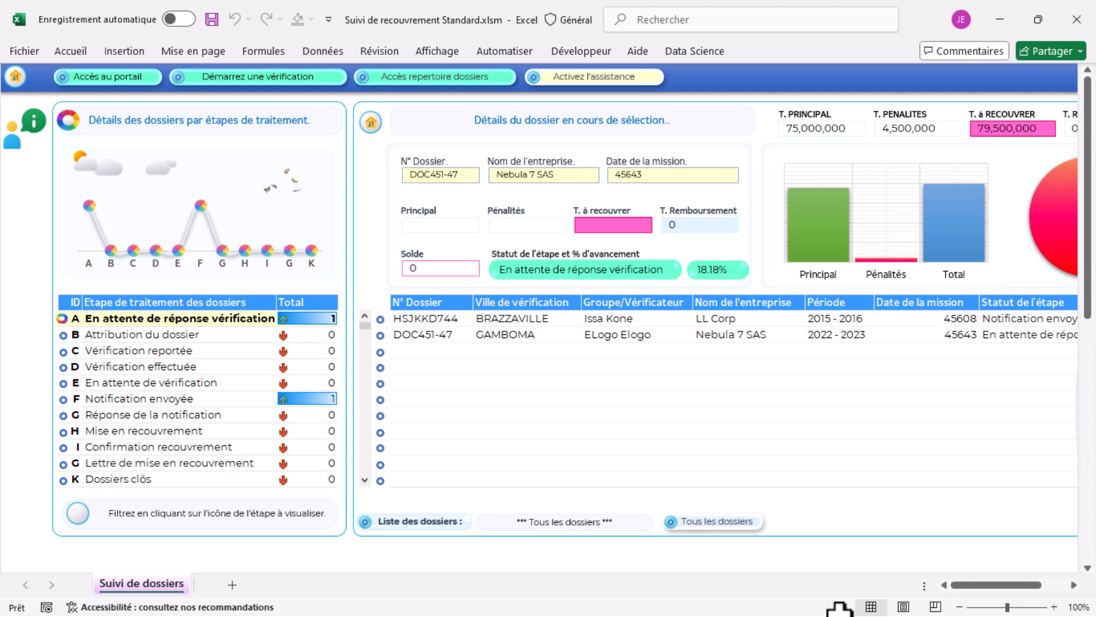
pyautogui.moveTo(979, 588); pyautogui.dragTo(1004, 593)
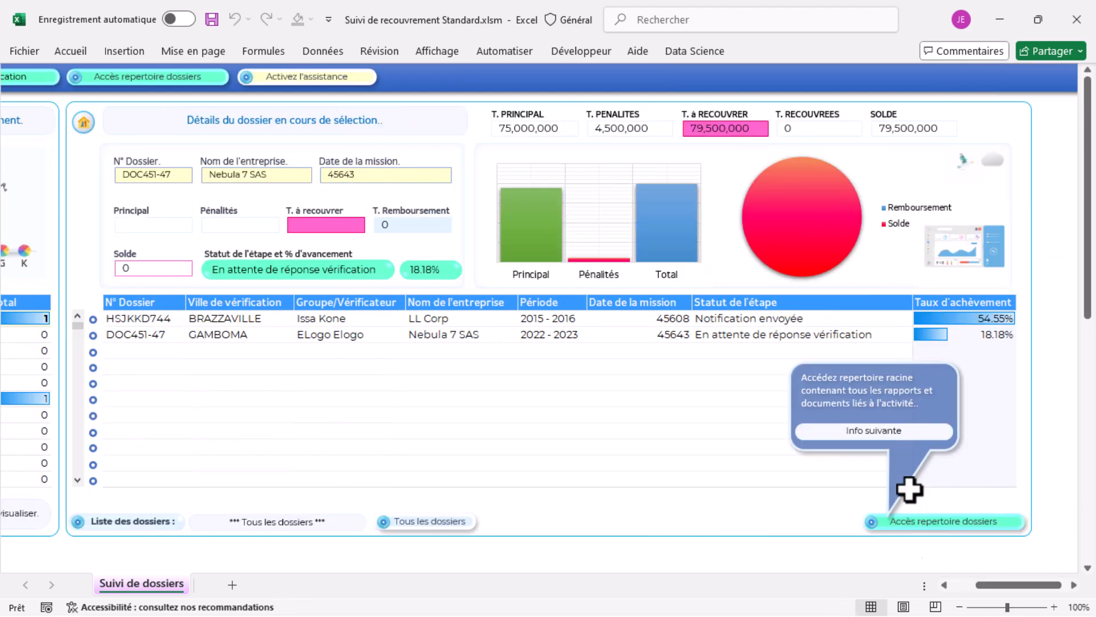
pyautogui.click(877, 431)
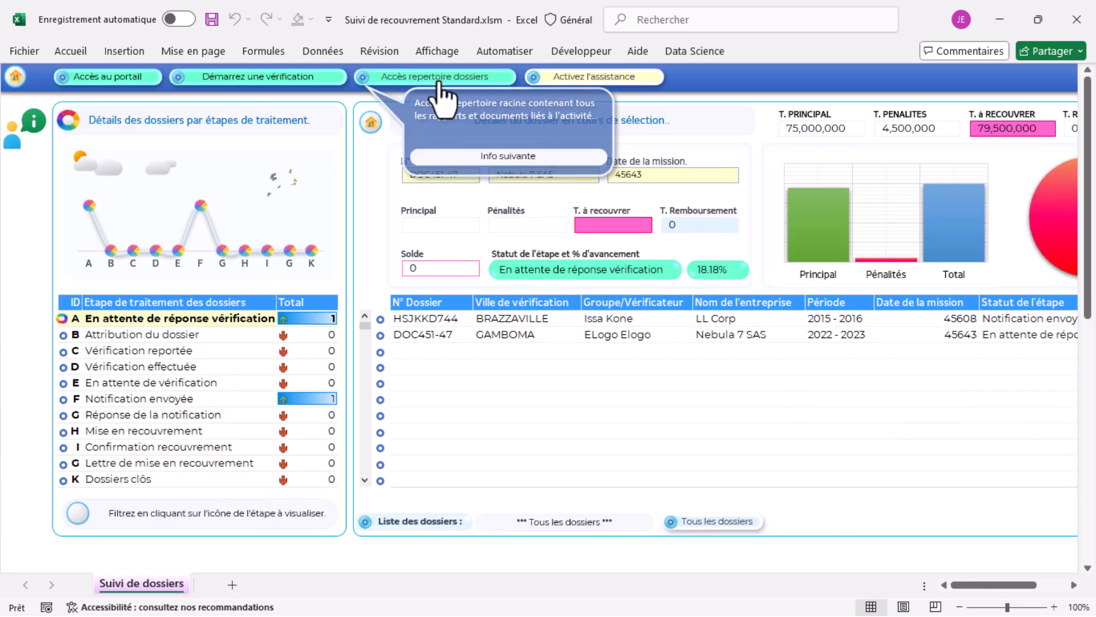
pyautogui.click(486, 157)
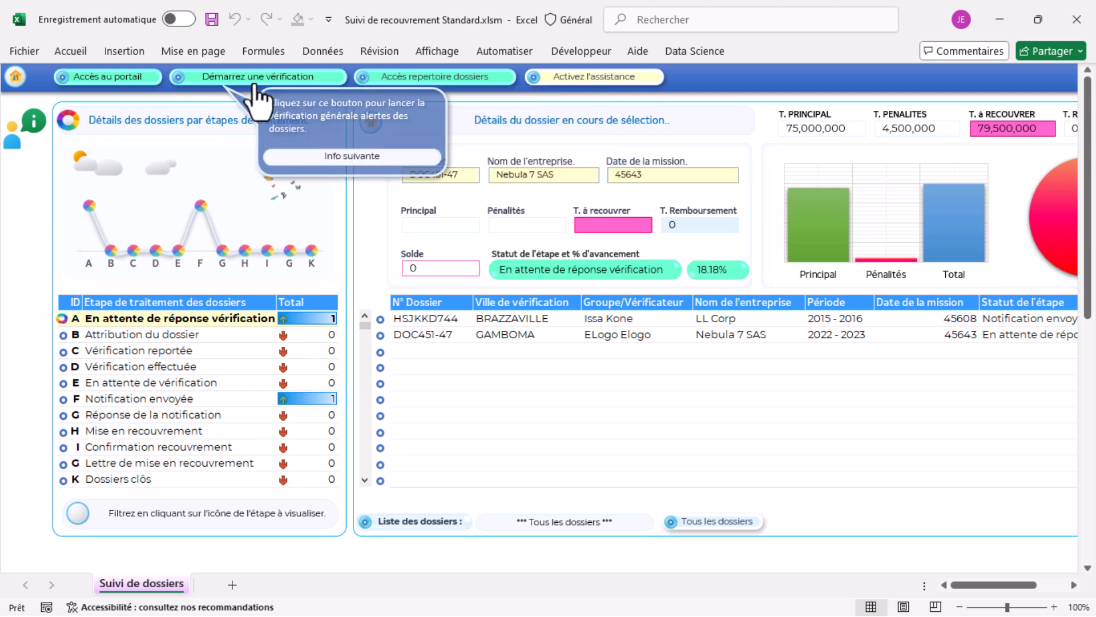
pyautogui.click(321, 158)
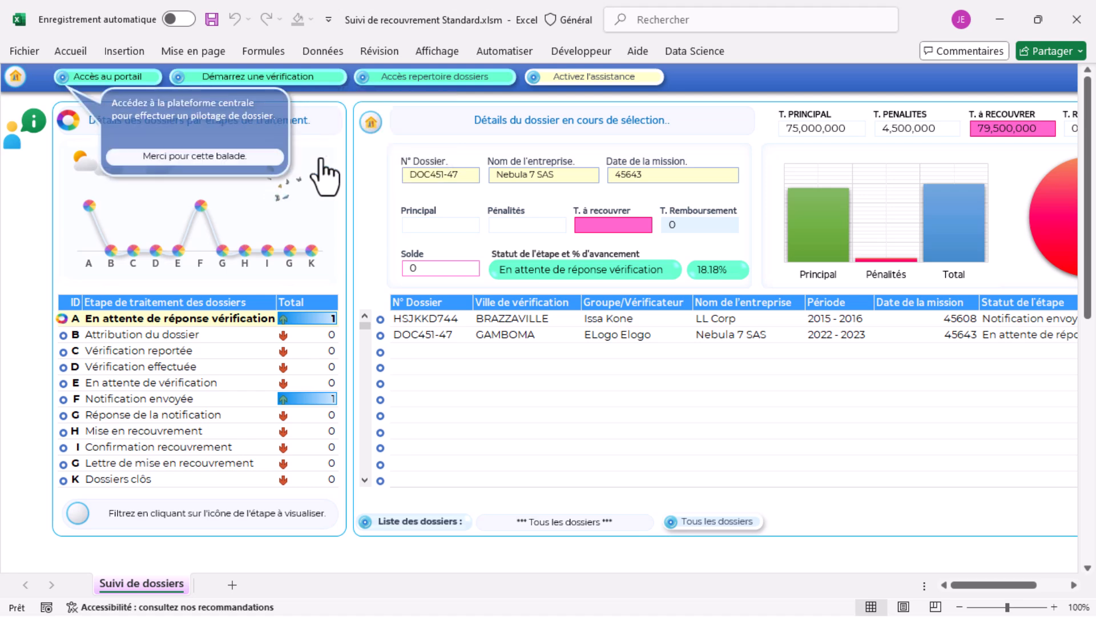
pyautogui.click(102, 81)
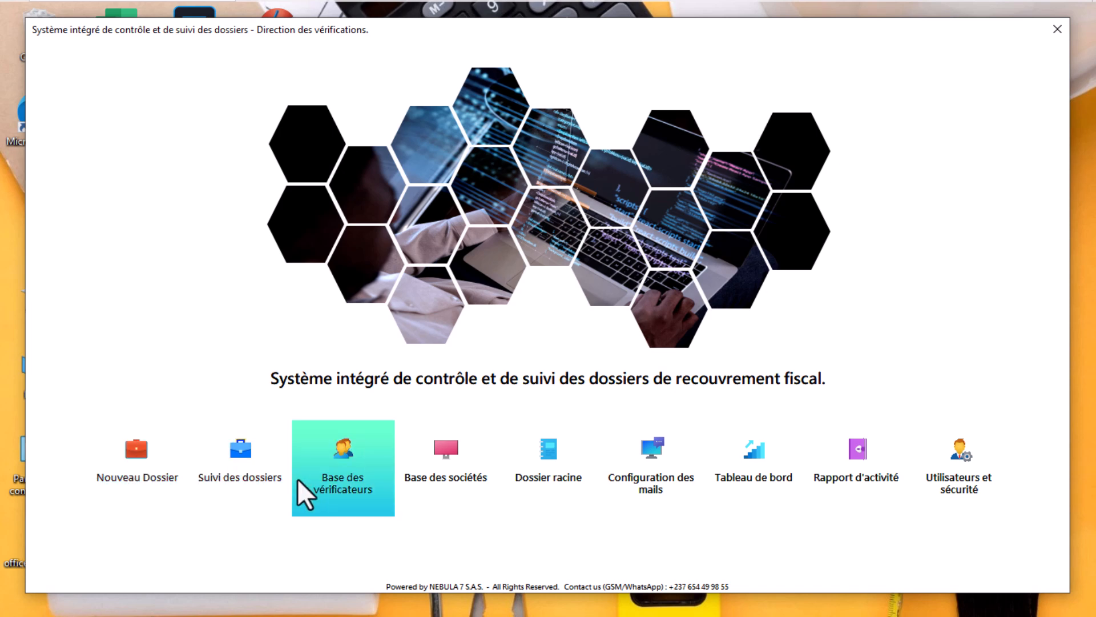
pyautogui.click(347, 464)
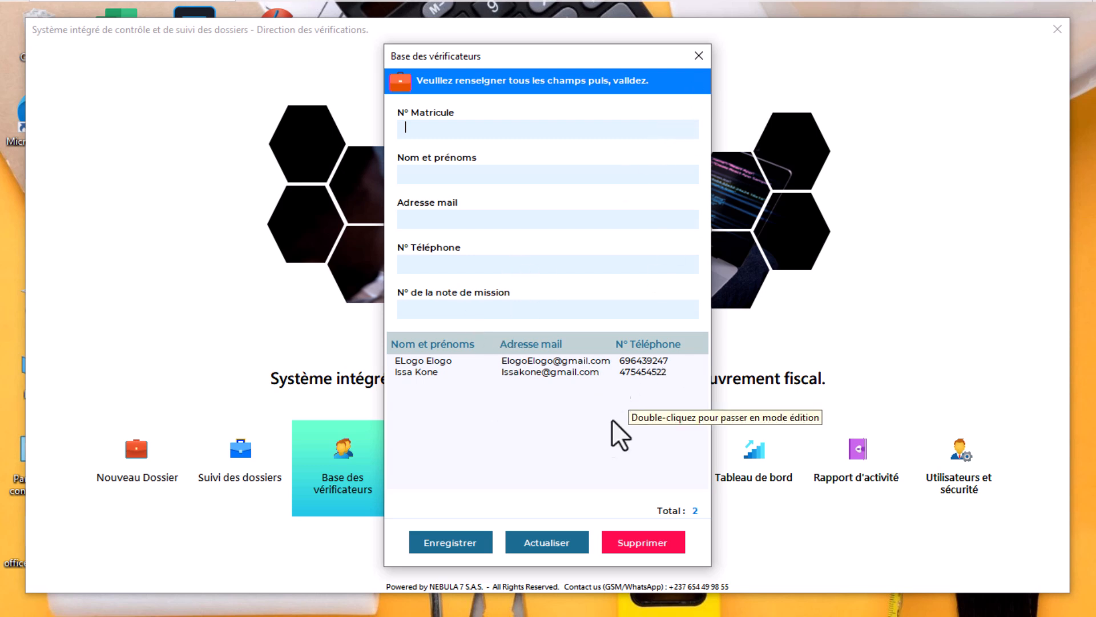
pyautogui.click(697, 54)
pyautogui.click(433, 468)
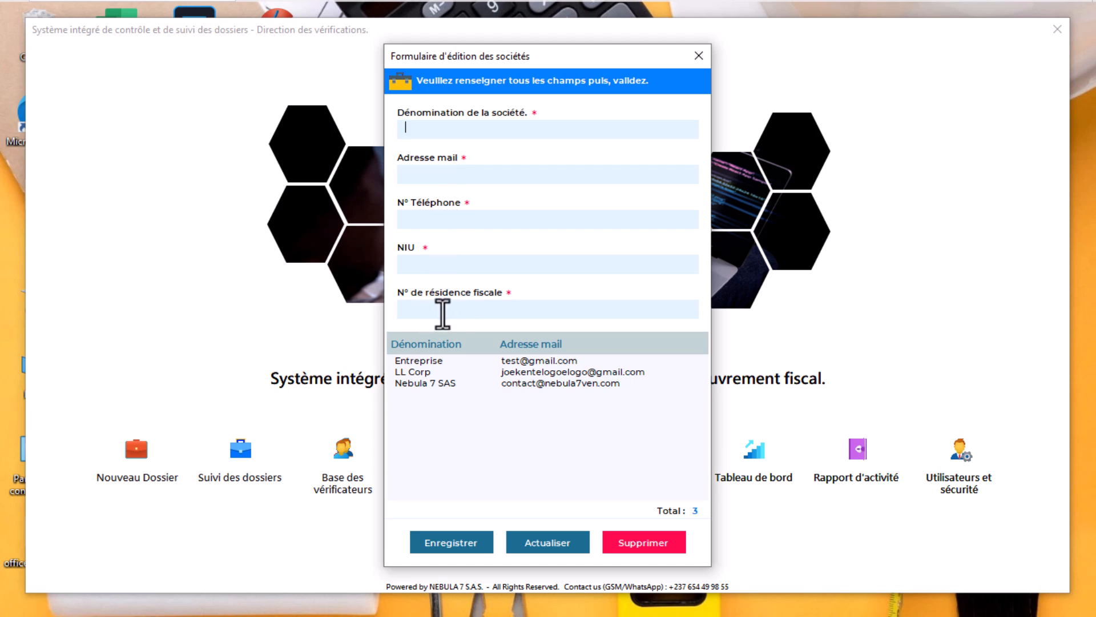
# Start a new dossier numbered VGDFR-47
pyautogui.click(697, 50)
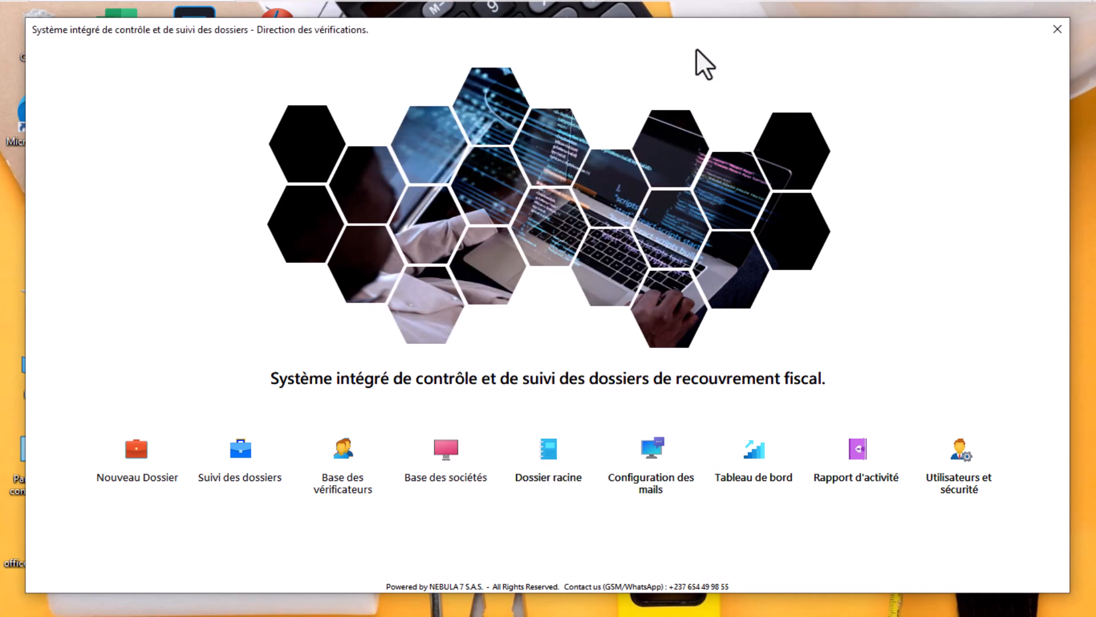
pyautogui.click(132, 456)
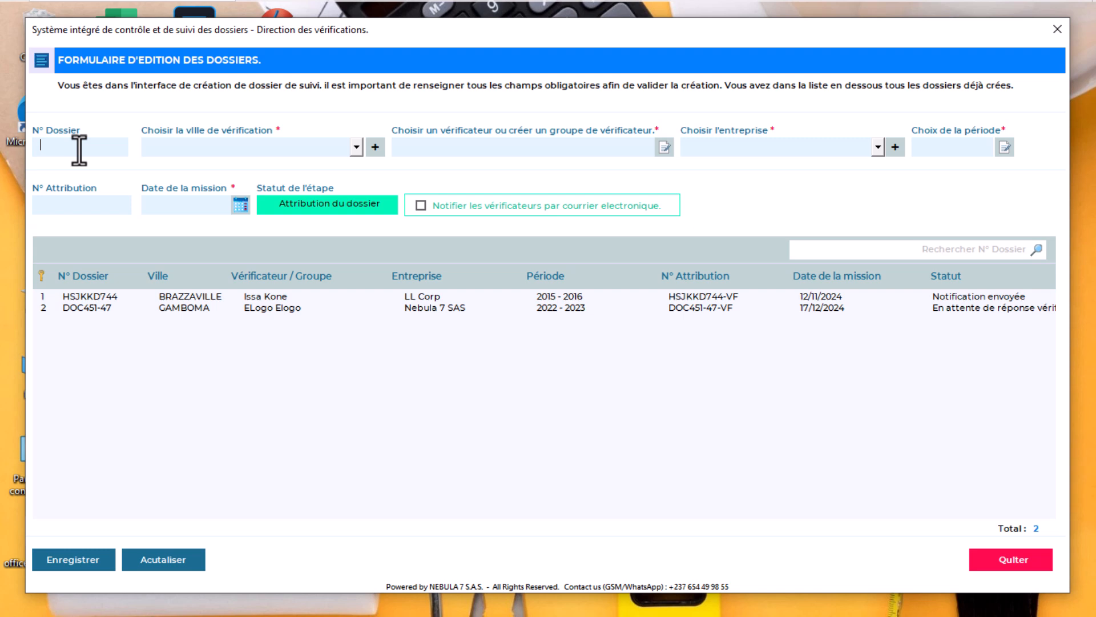
pyautogui.write('VGDFR-47')
# Set the verification city to SIBITI and assign the second listed verifier
pyautogui.click(355, 147)
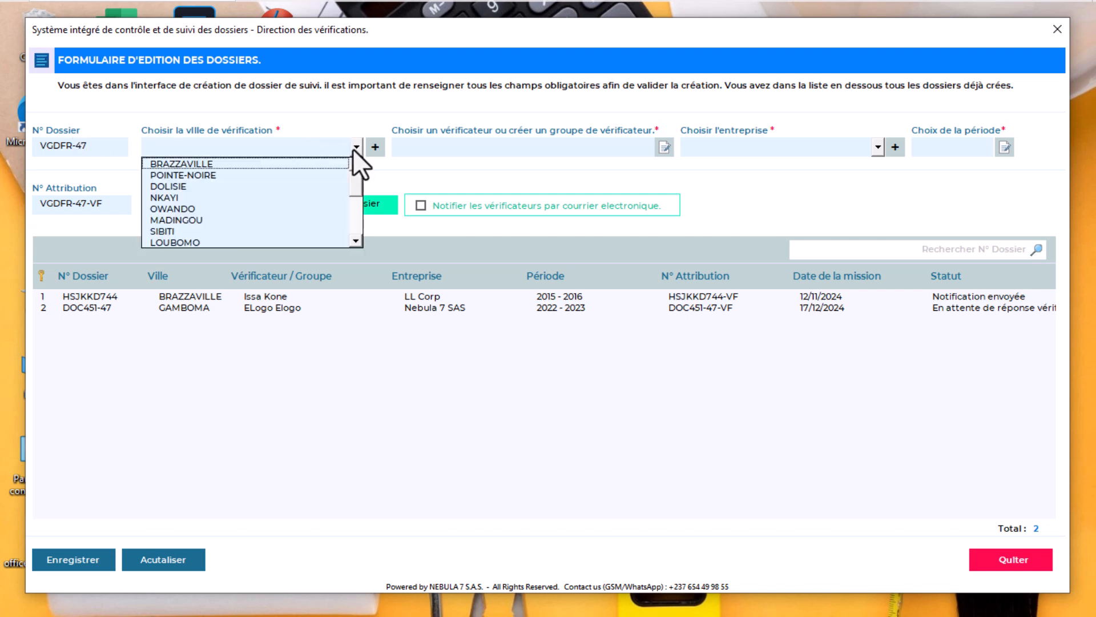
pyautogui.click(352, 149)
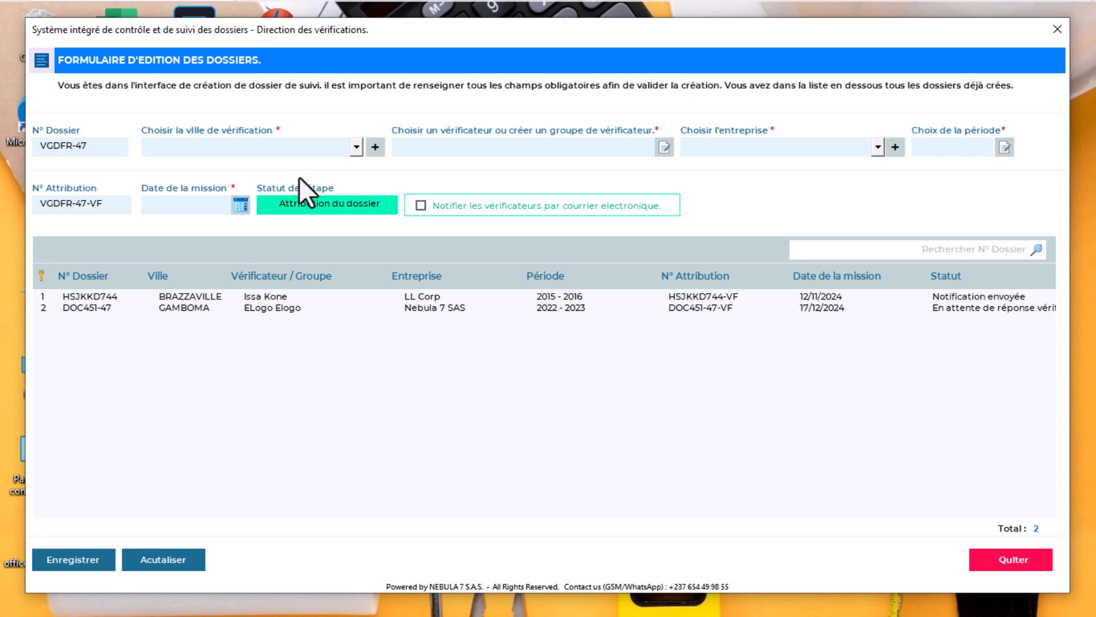
pyautogui.click(374, 150)
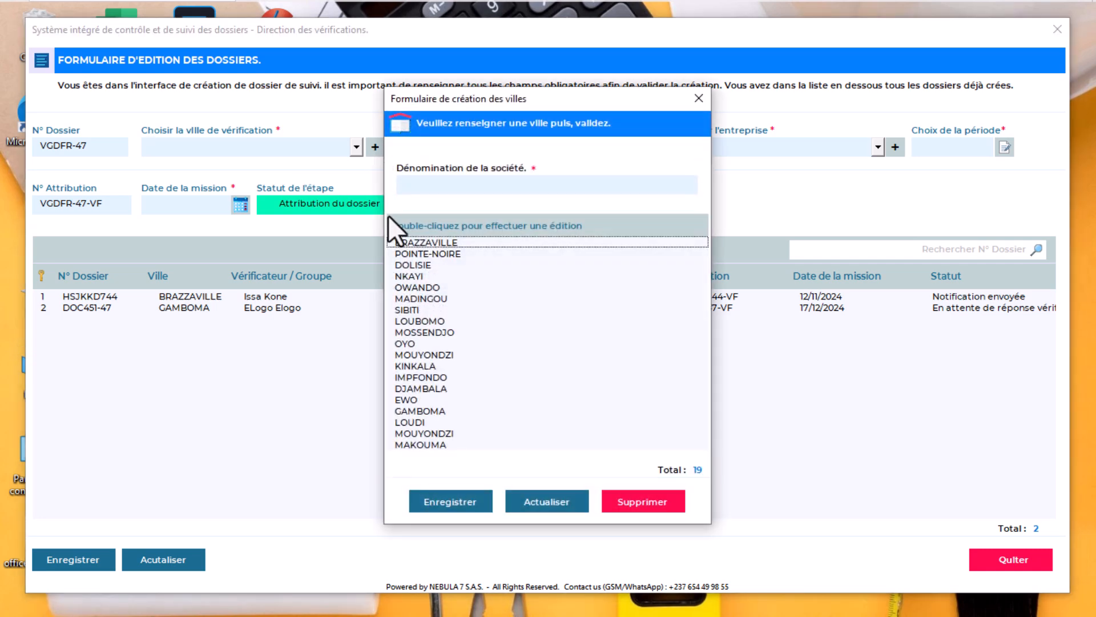
pyautogui.click(700, 97)
pyautogui.click(354, 150)
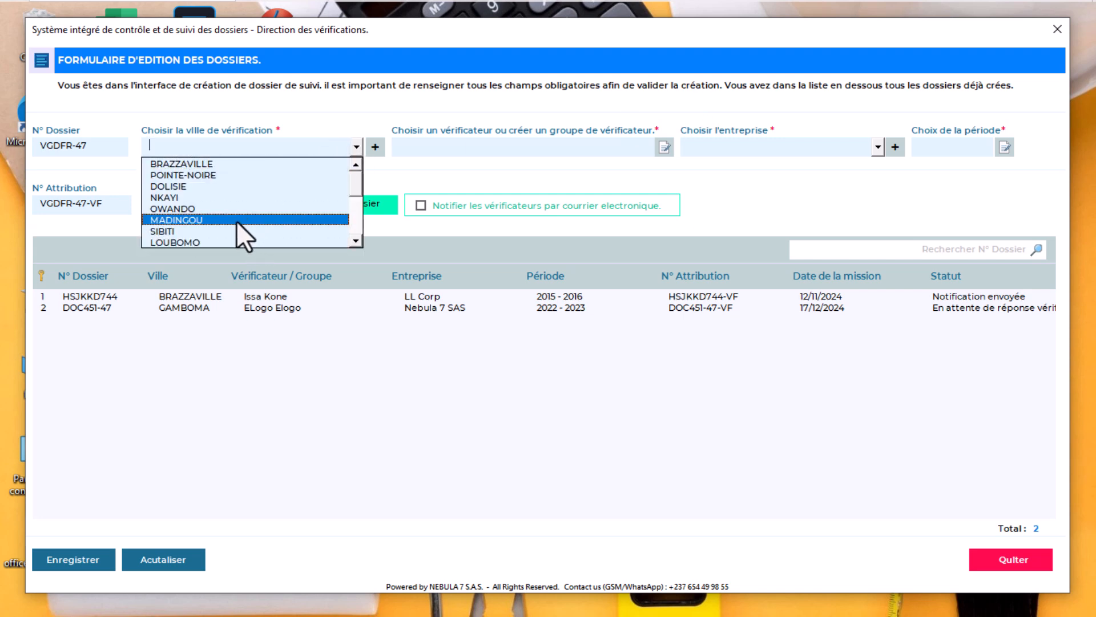
pyautogui.click(205, 230)
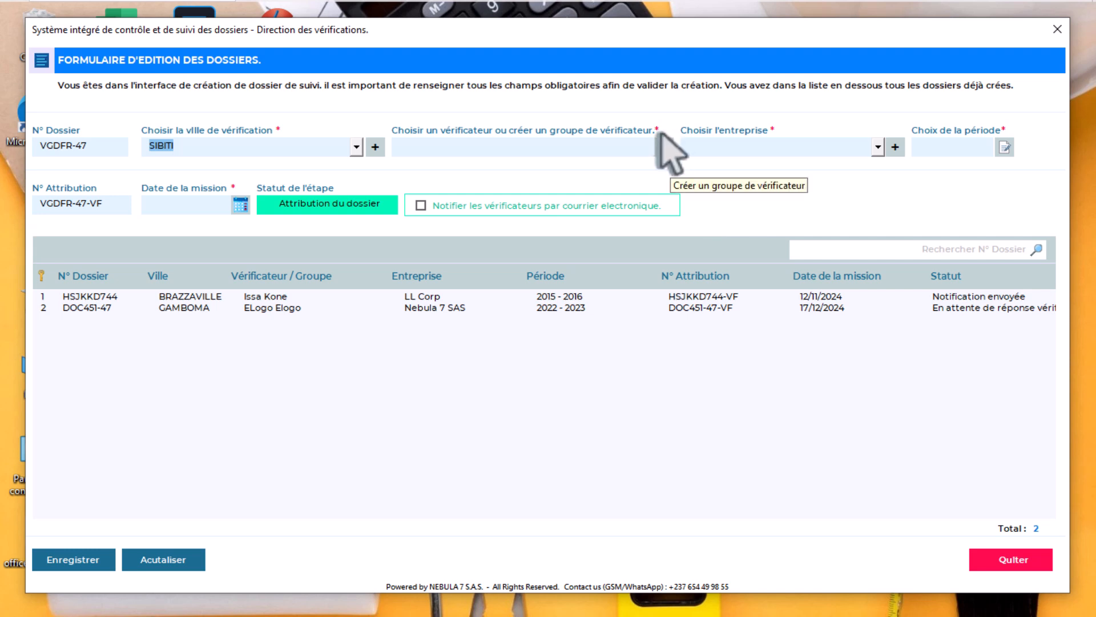
pyautogui.click(537, 157)
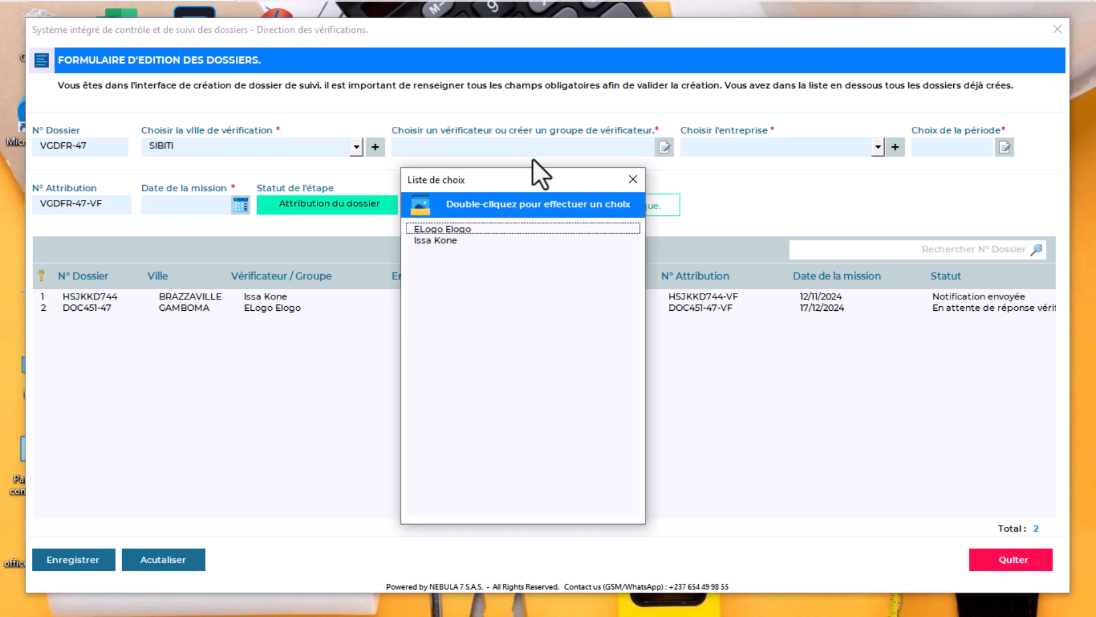
pyautogui.doubleClick(434, 241)
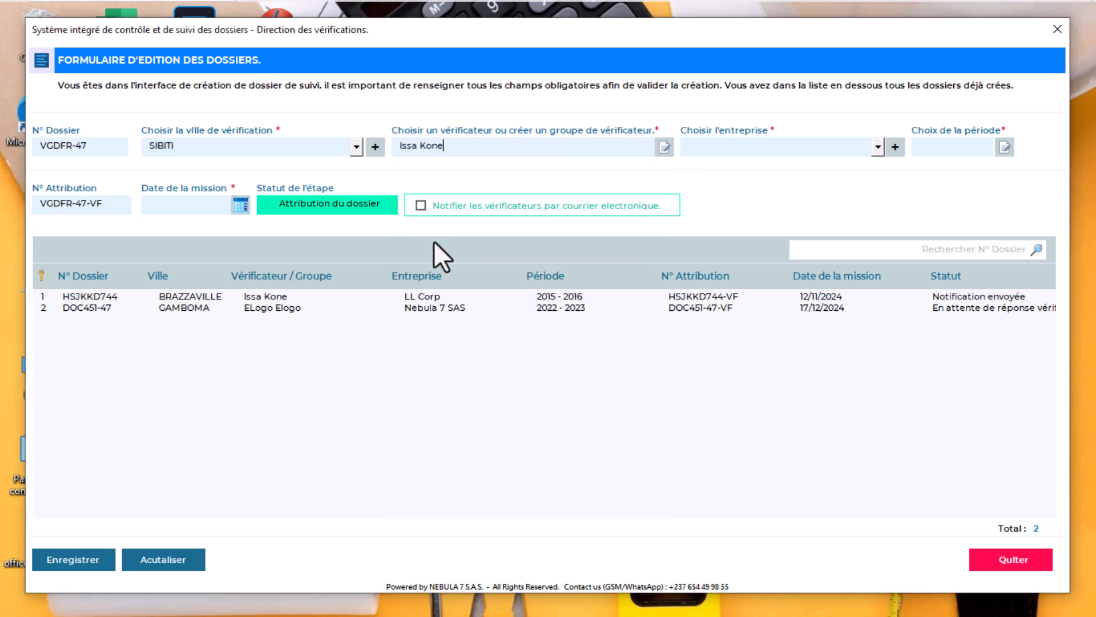
pyautogui.click(878, 147)
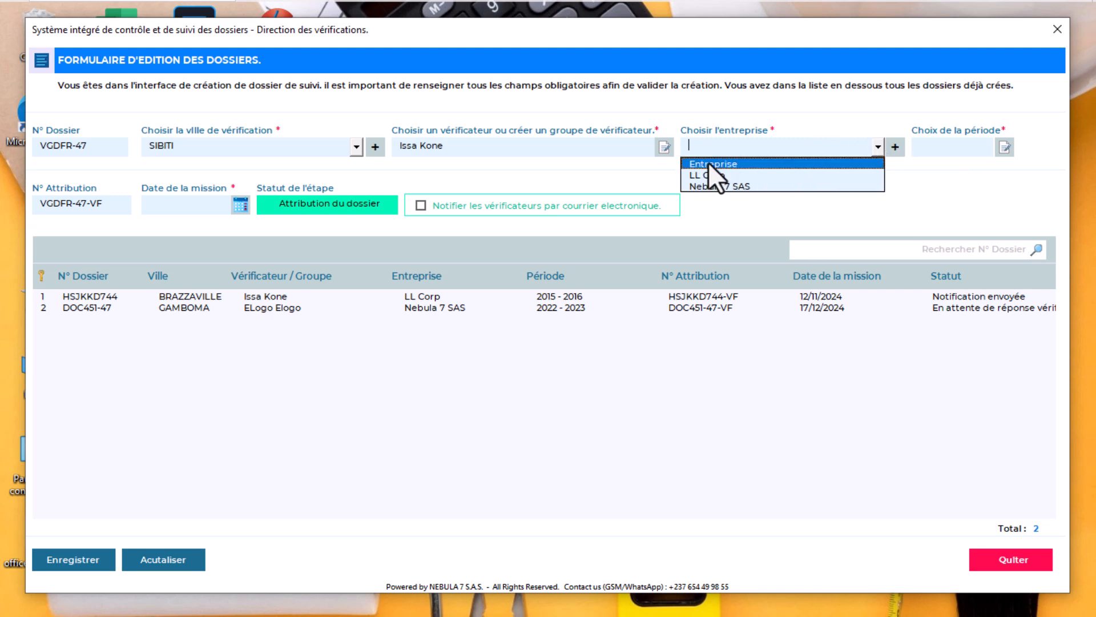
# Enter new company Di Etrainer with its e-mail address, phone number and NIU
pyautogui.click(896, 148)
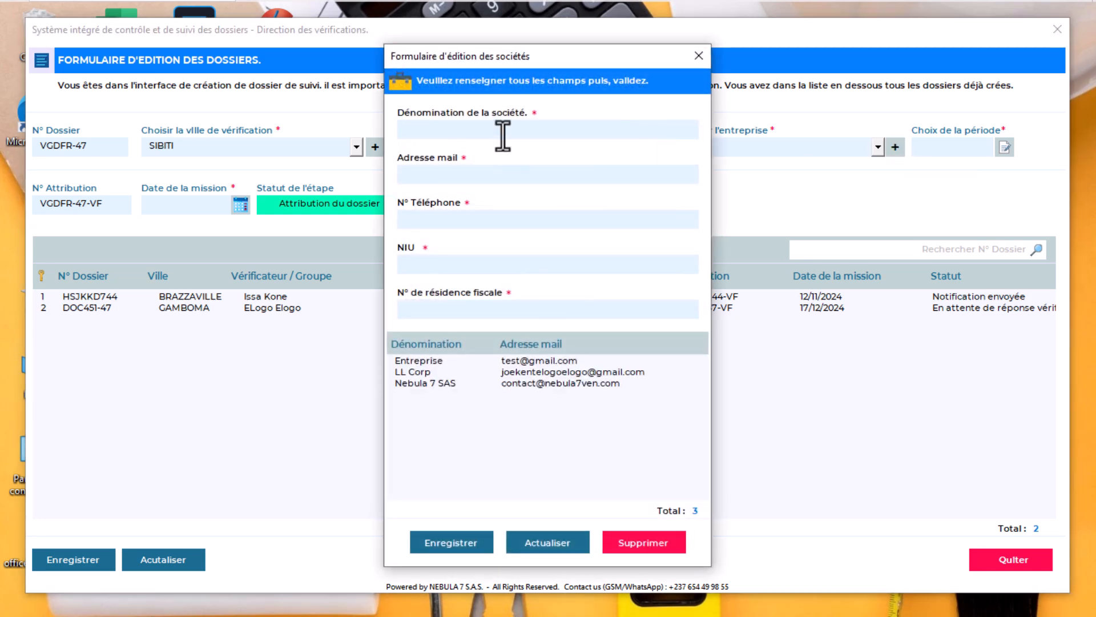
pyautogui.write('Di Etrainer')
pyautogui.click(506, 174)
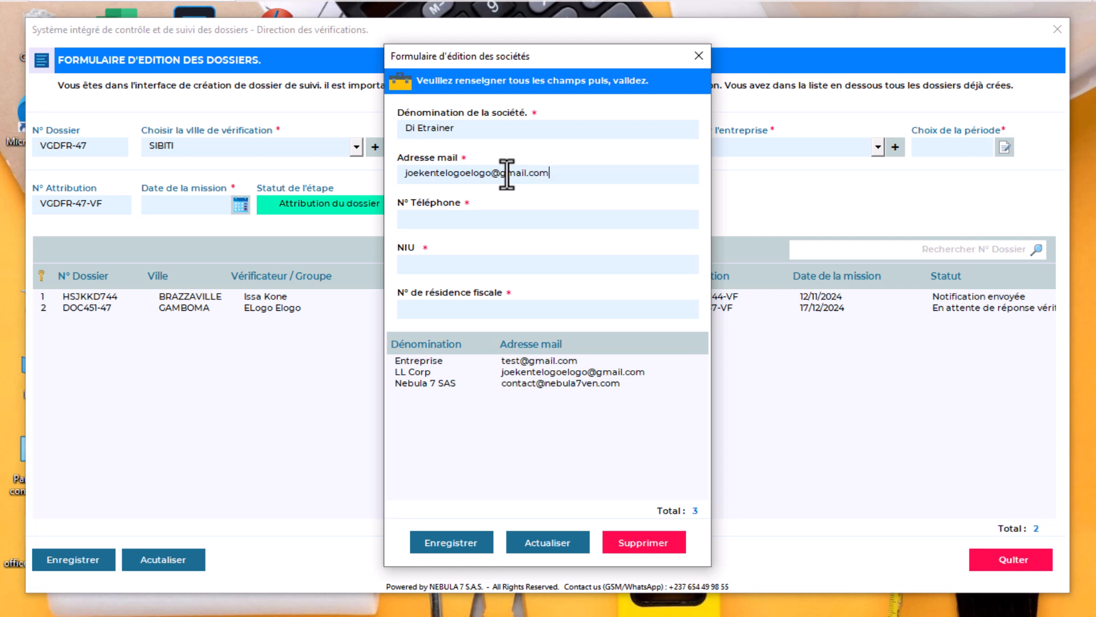
pyautogui.click(514, 218)
pyautogui.write('545454444')
pyautogui.click(507, 265)
pyautogui.write('JDHDJSHSK')
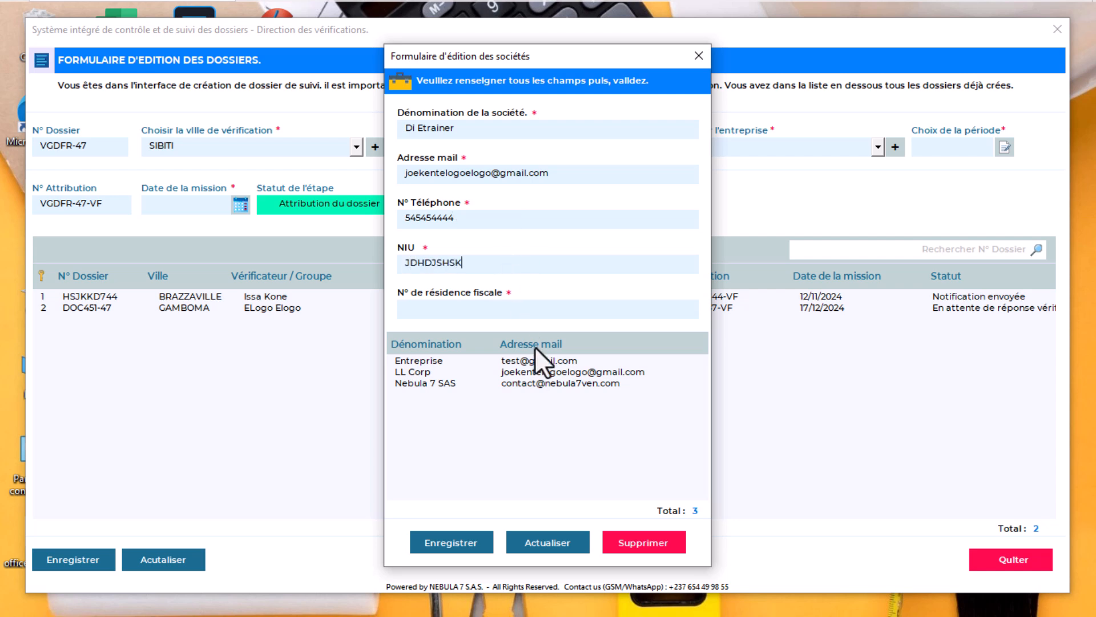
pyautogui.write('Dou')
# Save the Di Etrainer company record, confirm it, and close the company form
pyautogui.click(444, 542)
pyautogui.press('Return')
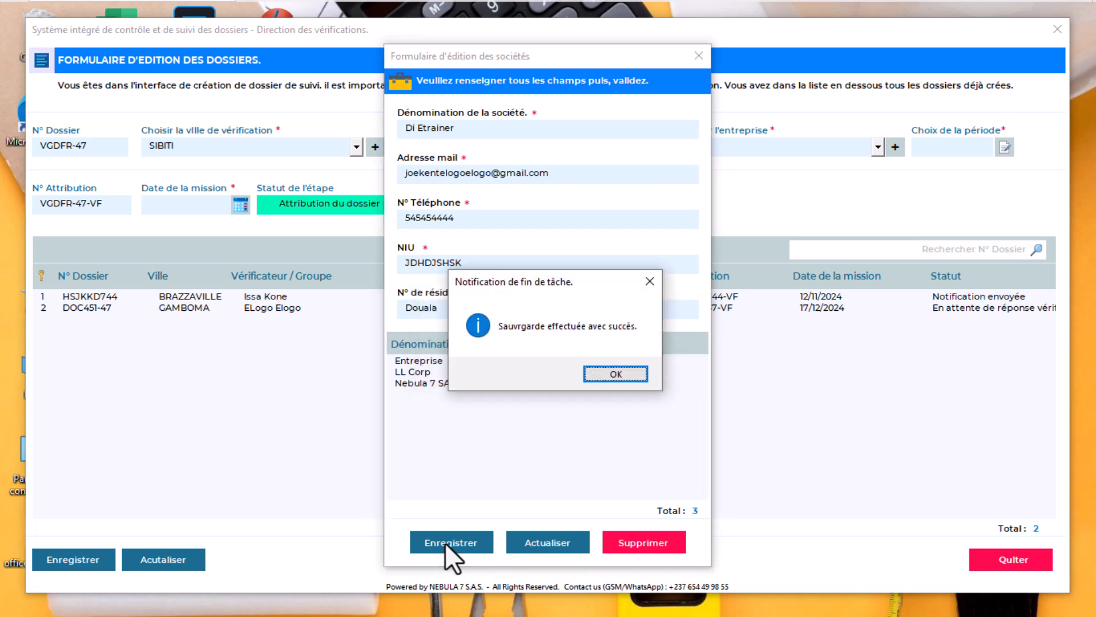
pyautogui.press('Return')
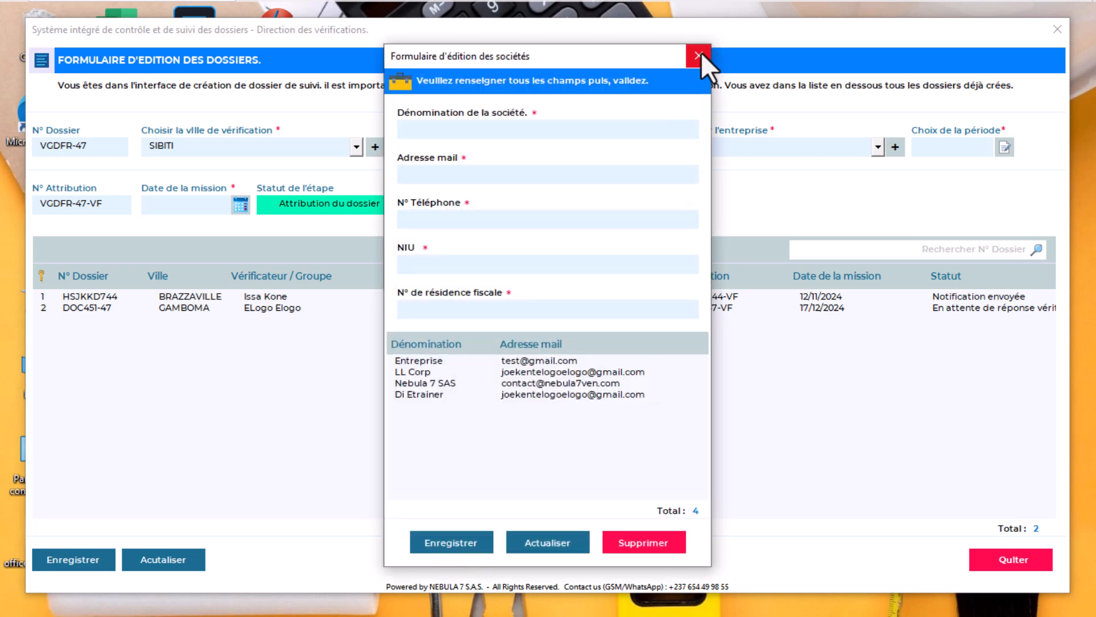
pyautogui.click(699, 56)
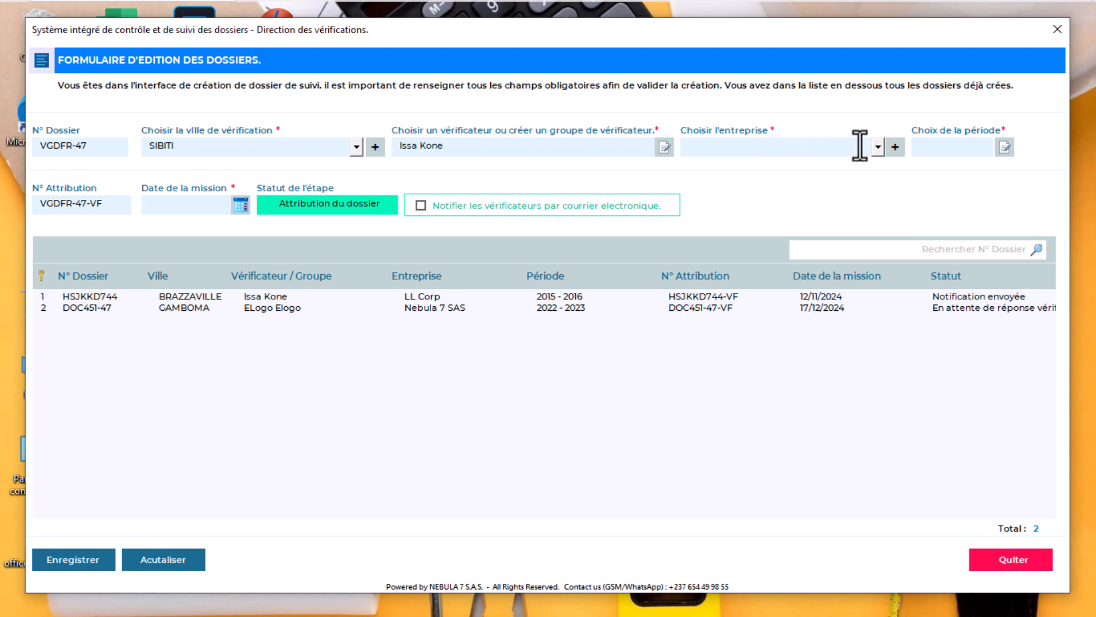
# Choose Di Etrainer as the company and set the verification period to 2015 - 2017
pyautogui.click(877, 148)
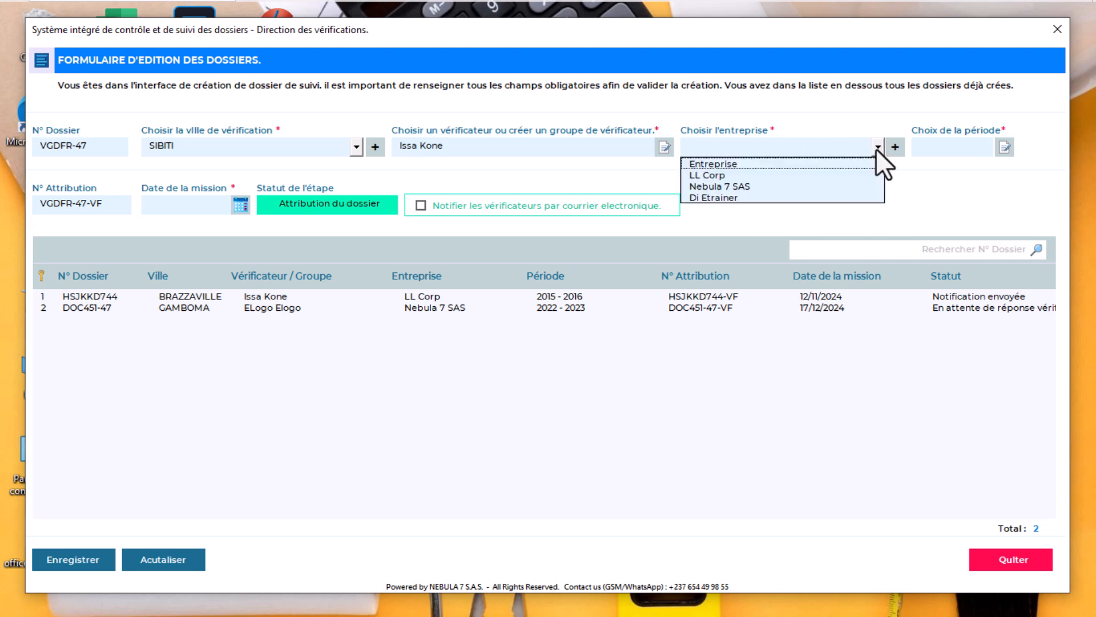
pyautogui.click(704, 195)
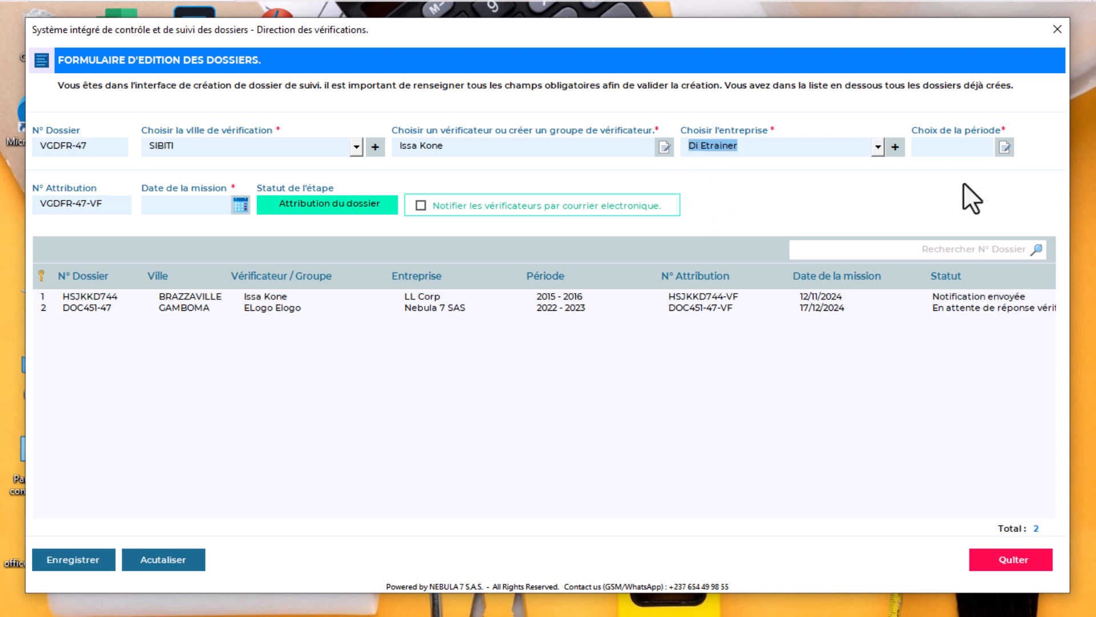
pyautogui.click(1006, 157)
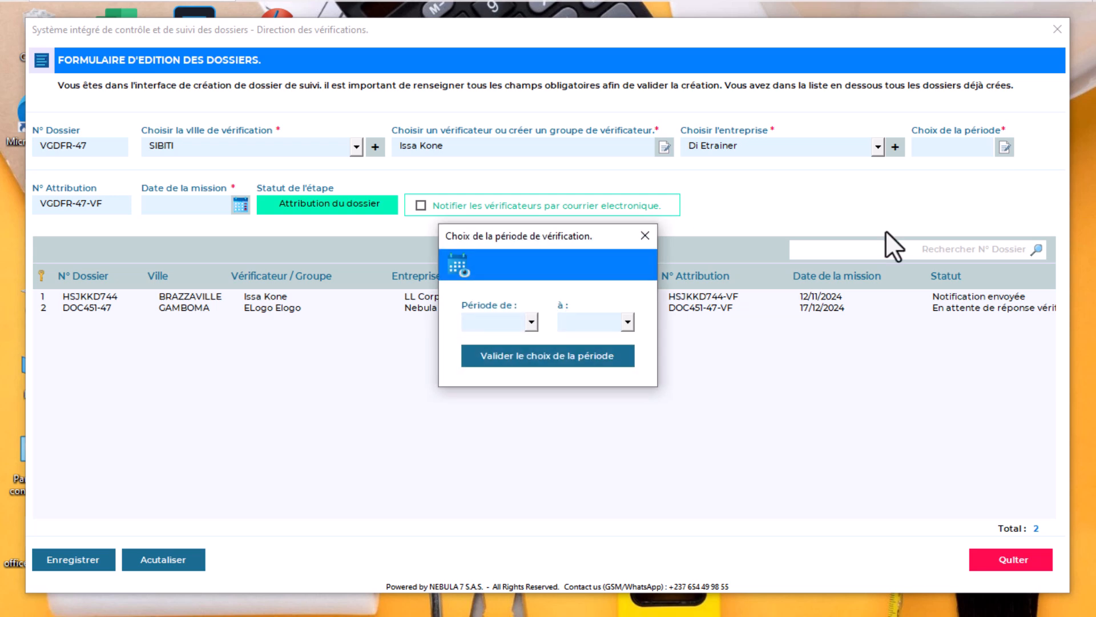
pyautogui.click(529, 323)
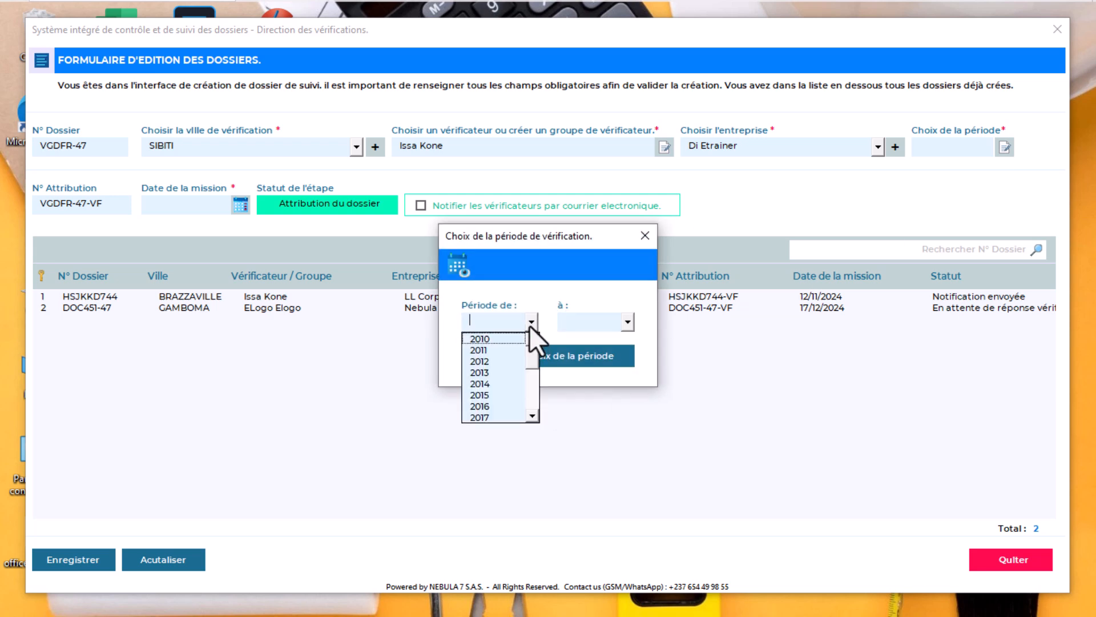
pyautogui.click(478, 395)
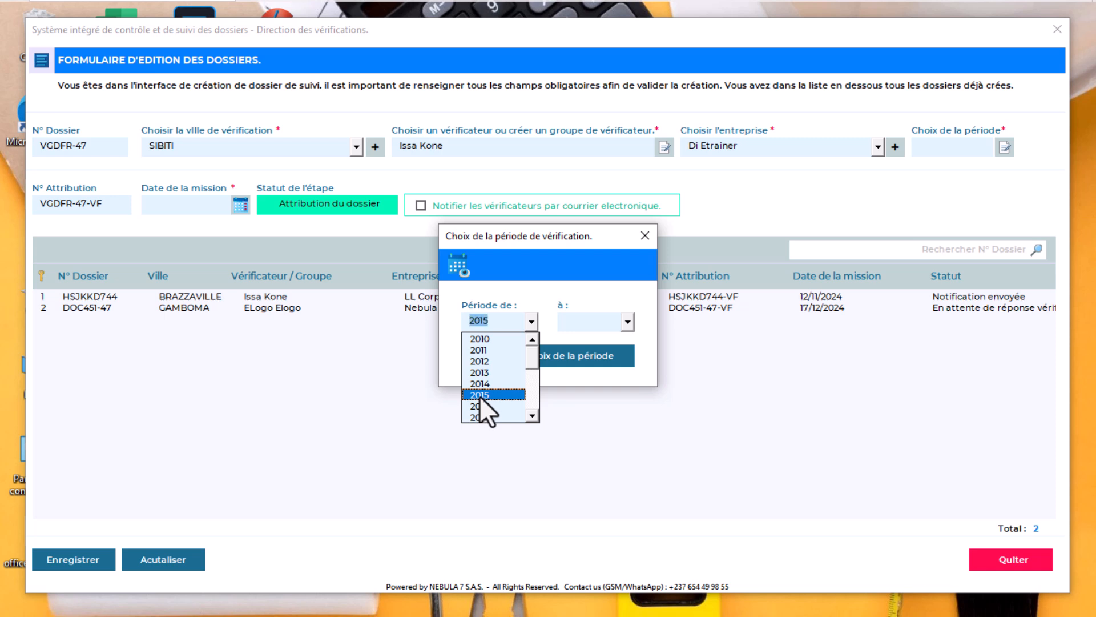
pyautogui.click(628, 321)
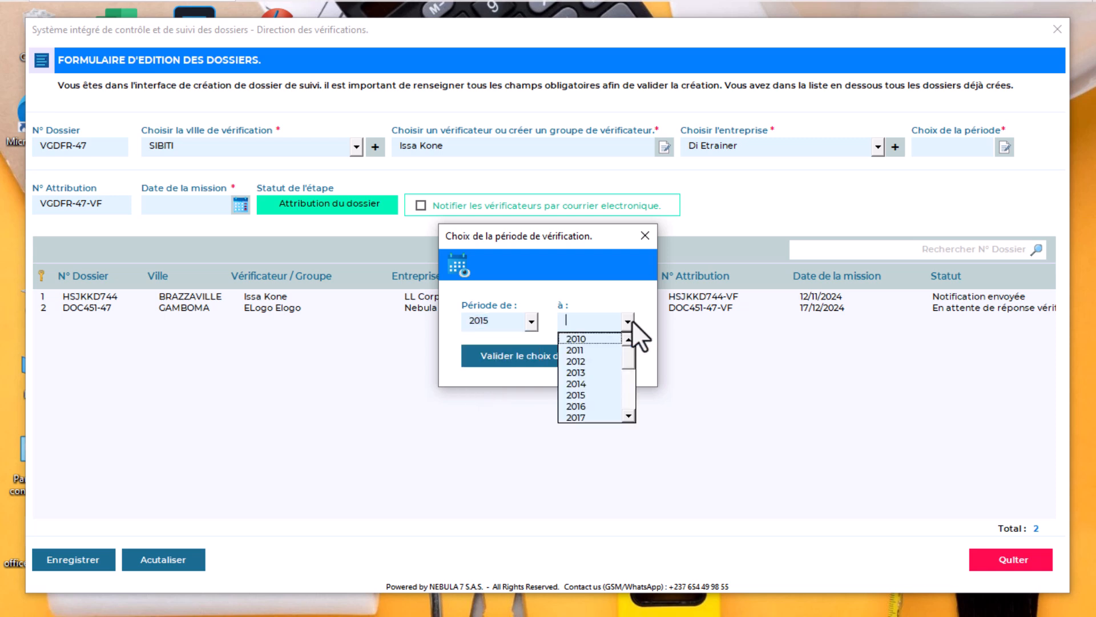
pyautogui.click(586, 417)
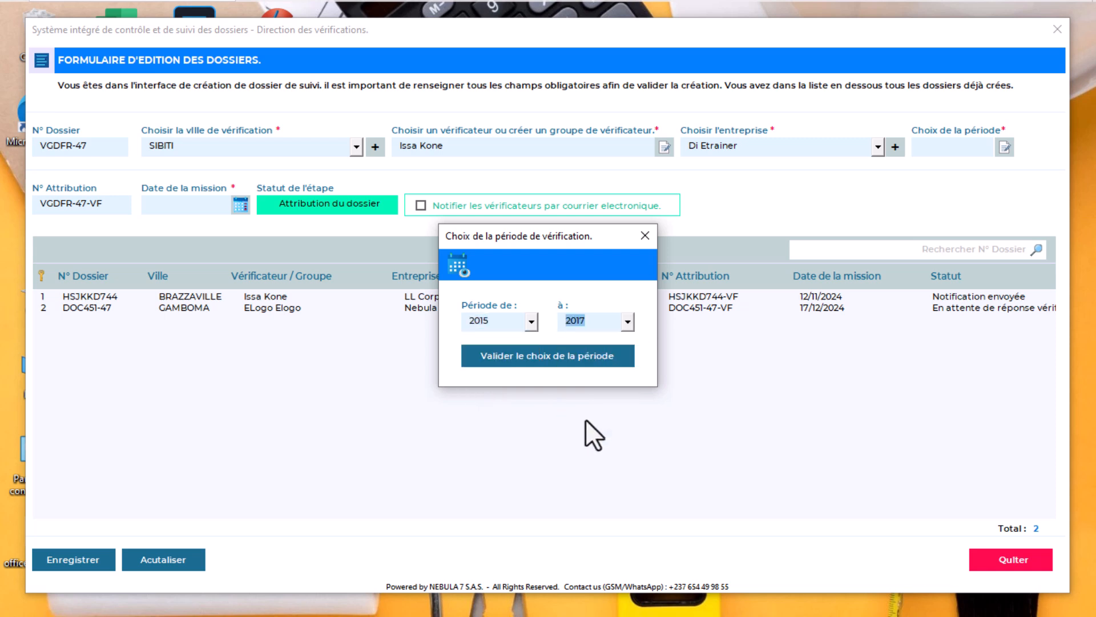
pyautogui.click(541, 358)
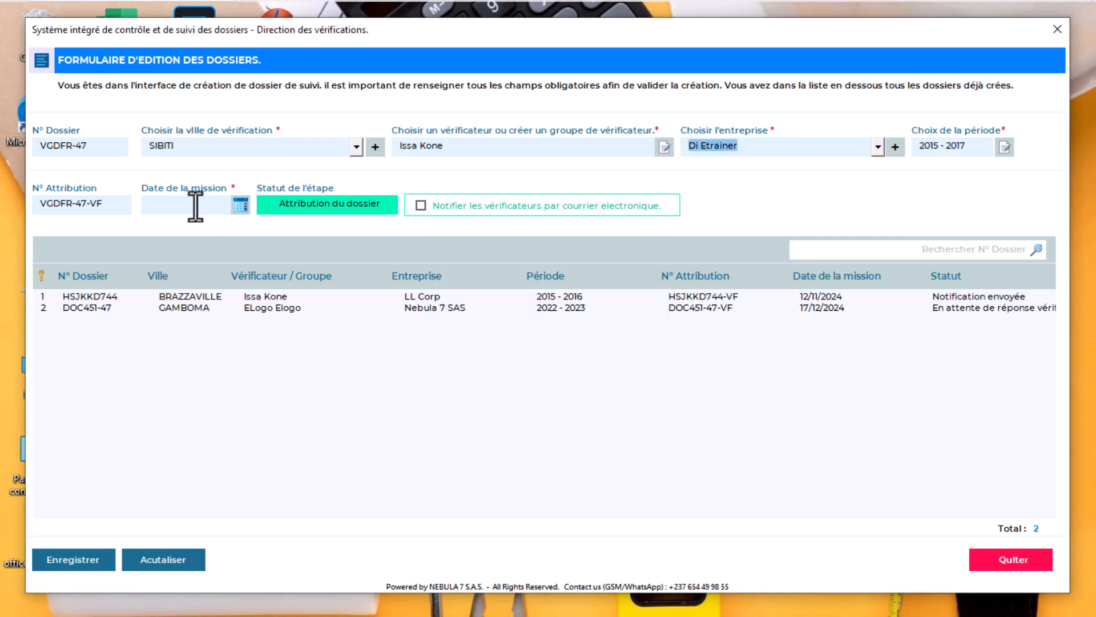
# Set the mission date to 17 December 2024, enable verifier e-mail notification, and save
pyautogui.click(240, 206)
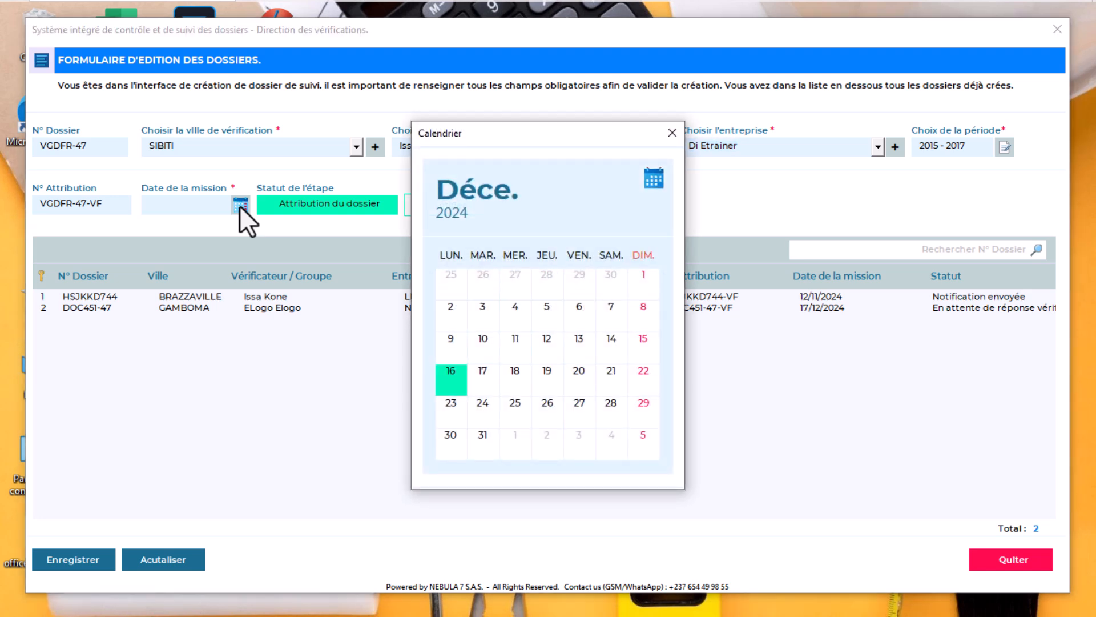
pyautogui.click(480, 378)
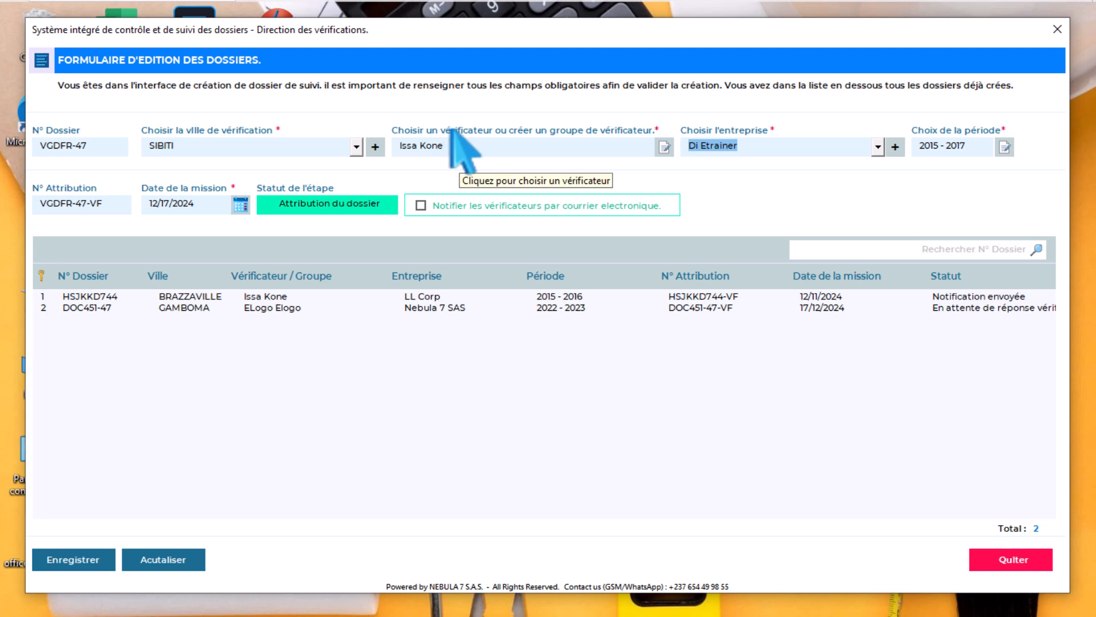
pyautogui.click(420, 205)
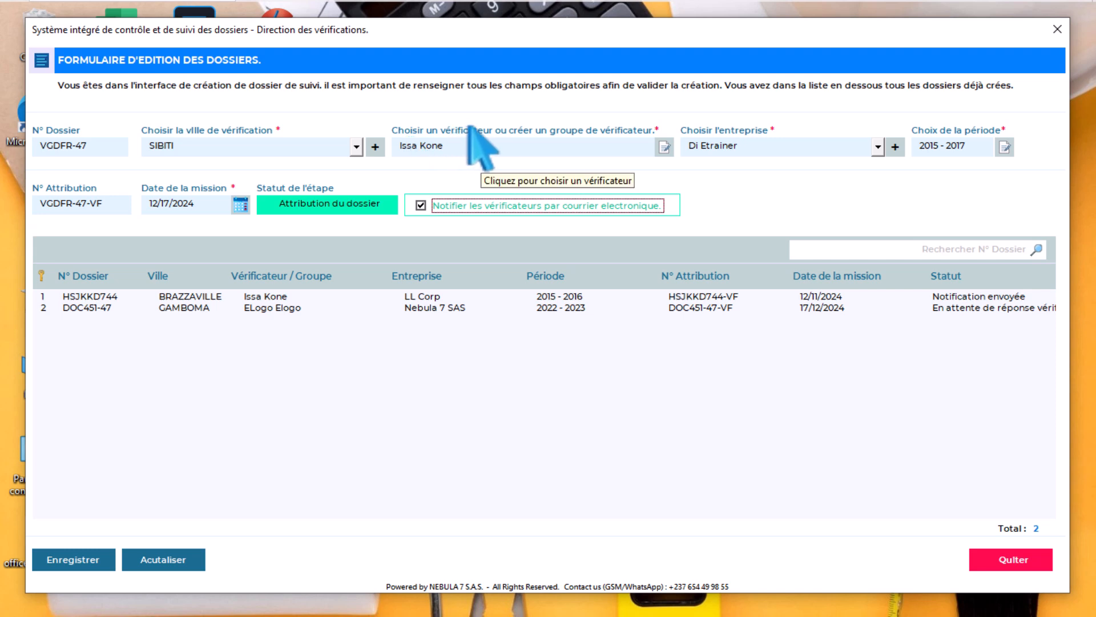
pyautogui.click(77, 556)
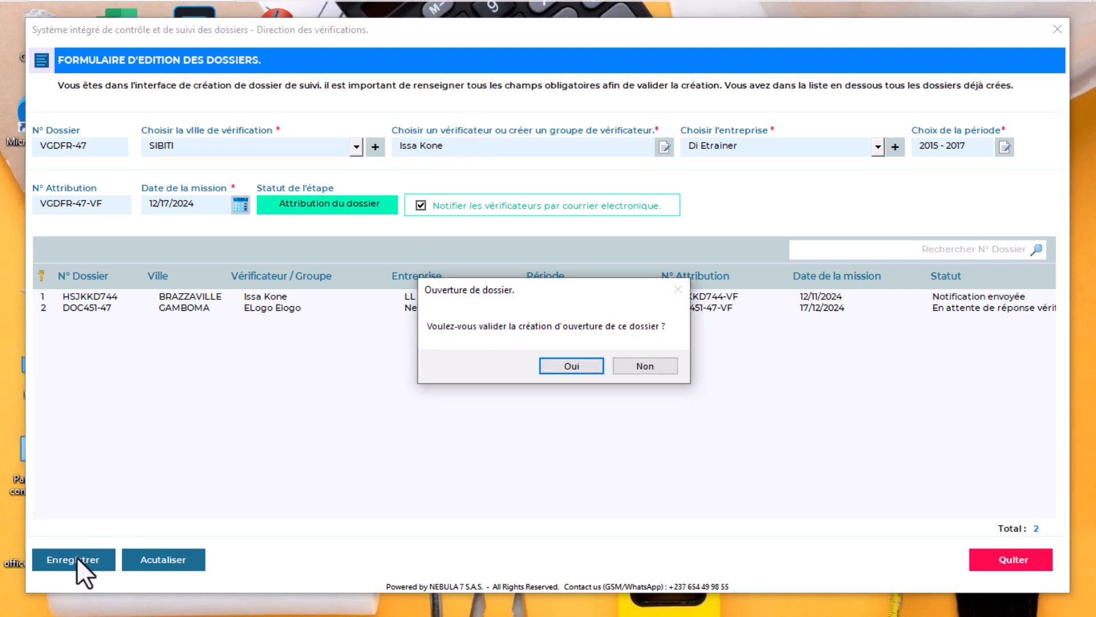
# Confirm opening dossier VGDFR-47 and acknowledge the verifier notification e-mail message
pyautogui.click(553, 365)
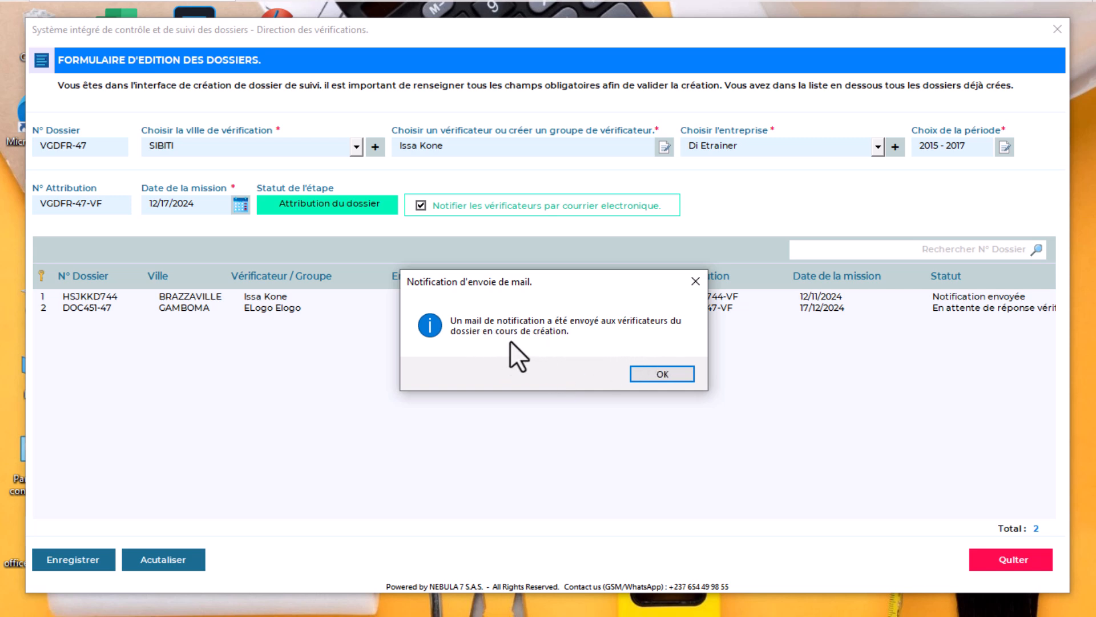
pyautogui.click(656, 374)
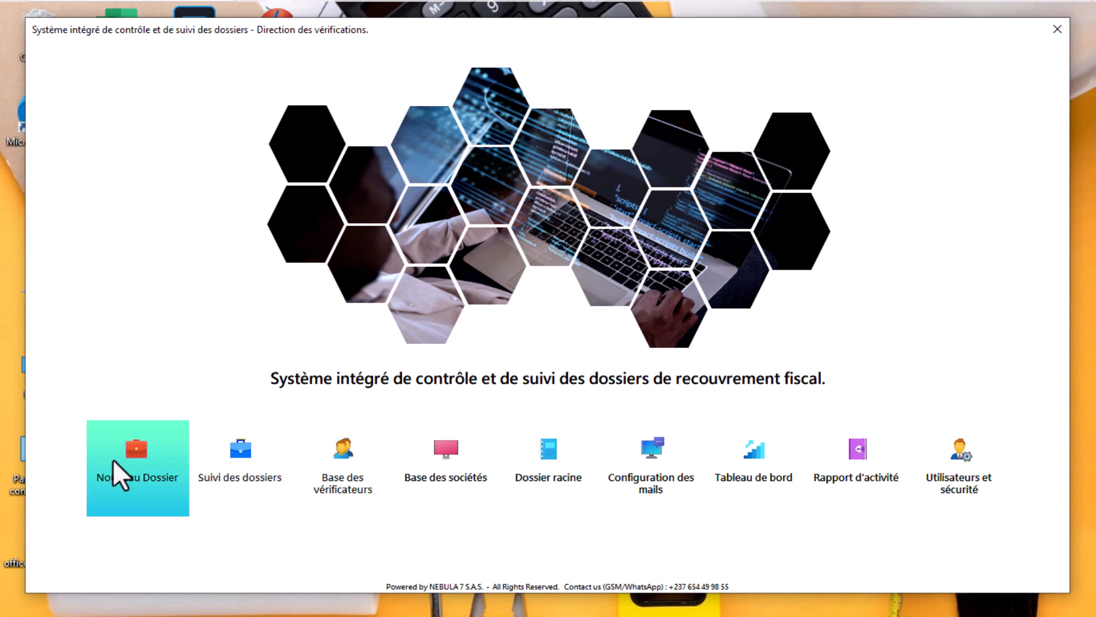
# Open dossier tracking, view the 'Forcer une clôture' form, then close it
pyautogui.click(235, 454)
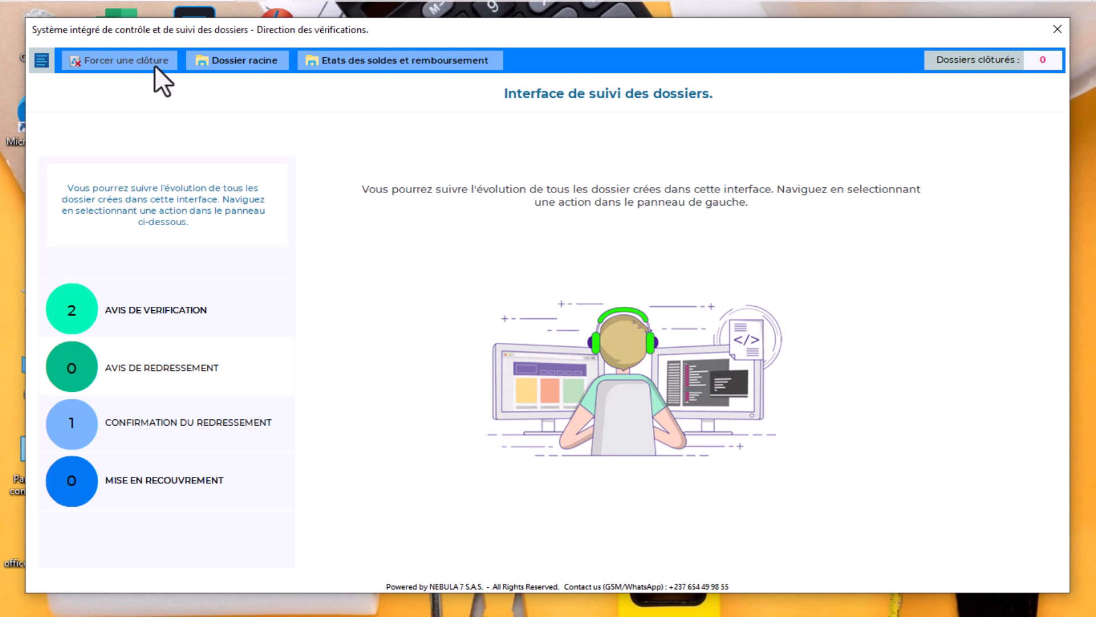
pyautogui.click(140, 62)
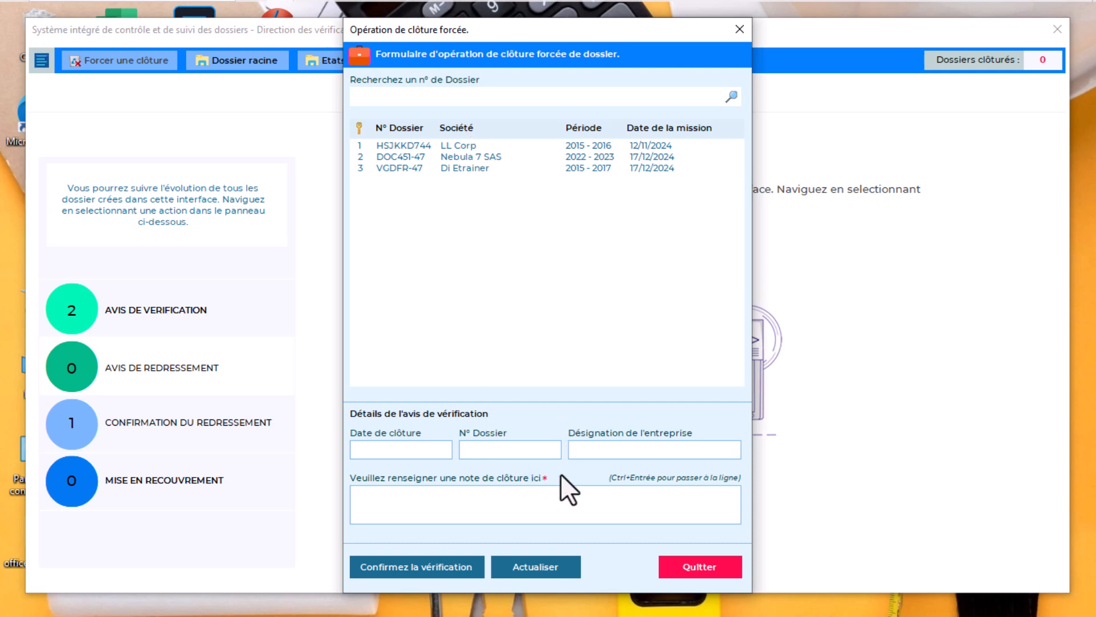
pyautogui.click(737, 30)
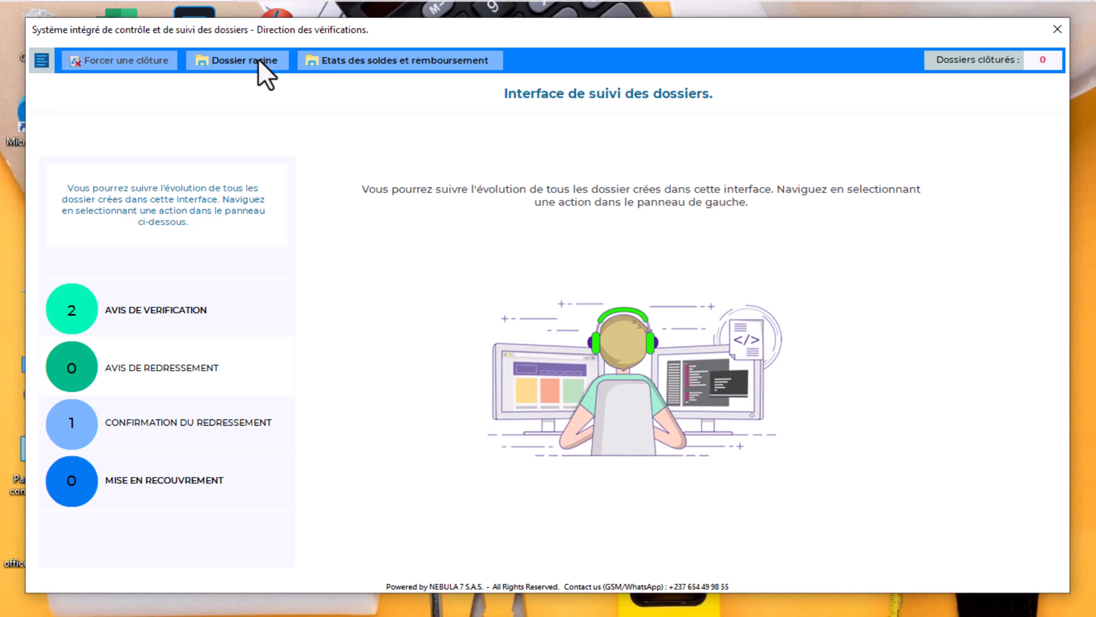
# Inspect dossier HSJKKD744's recovery details, with a recovered total of 0, then close the form
pyautogui.click(370, 60)
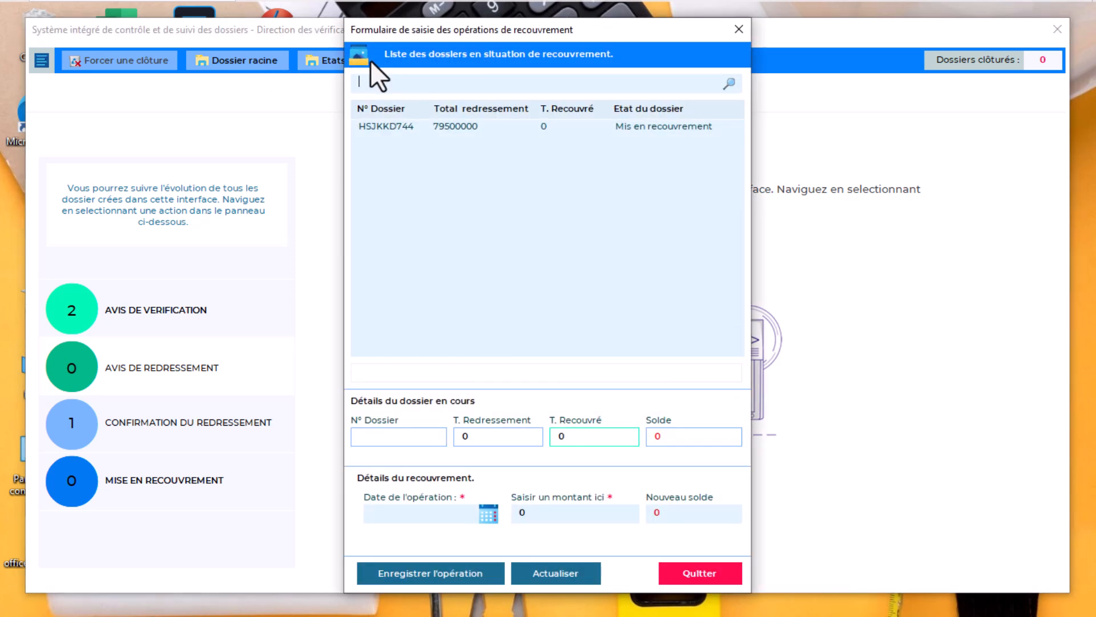
pyautogui.doubleClick(438, 127)
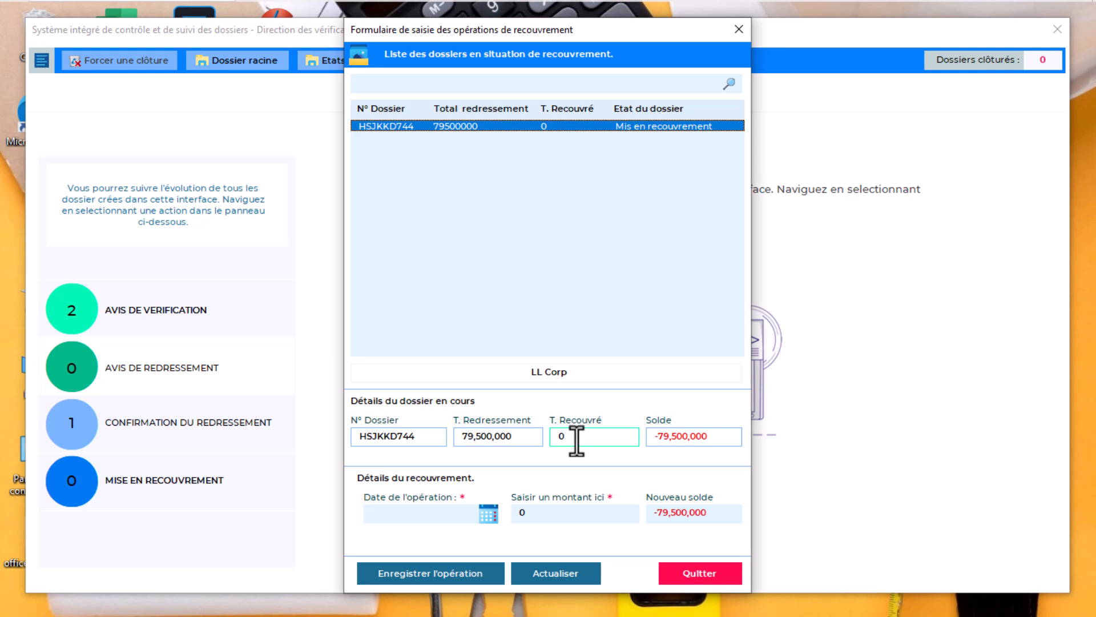
pyautogui.moveTo(587, 440); pyautogui.dragTo(543, 439)
pyautogui.click(738, 30)
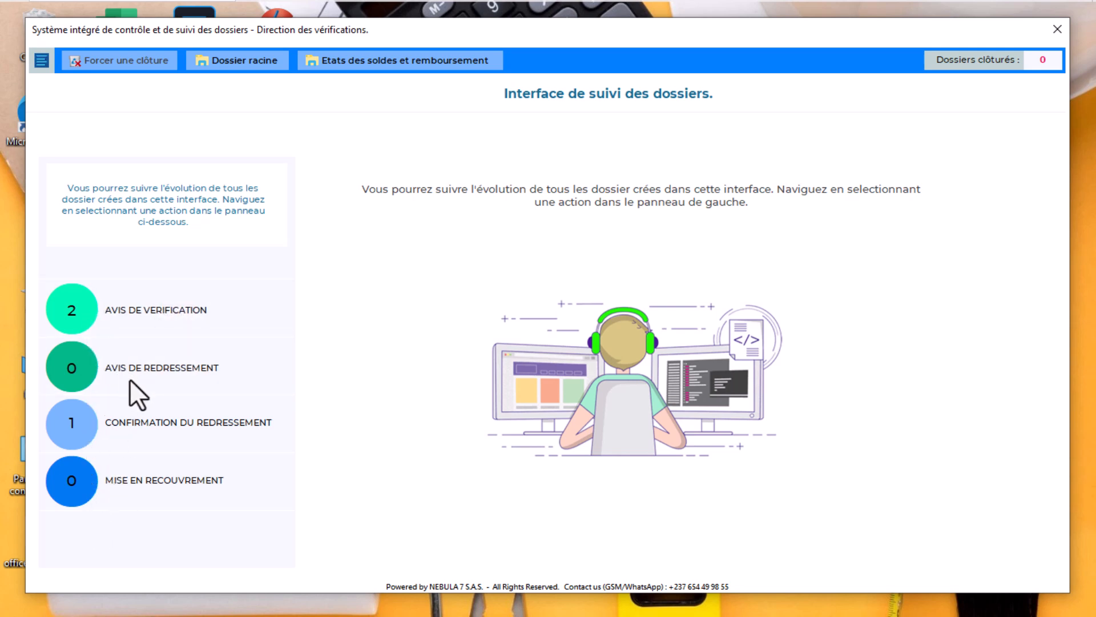
# Show the AVIS DE VERIFICATION stage cards: 1 attribution base pending, 1 notice awaiting reply
pyautogui.moveTo(138, 421)
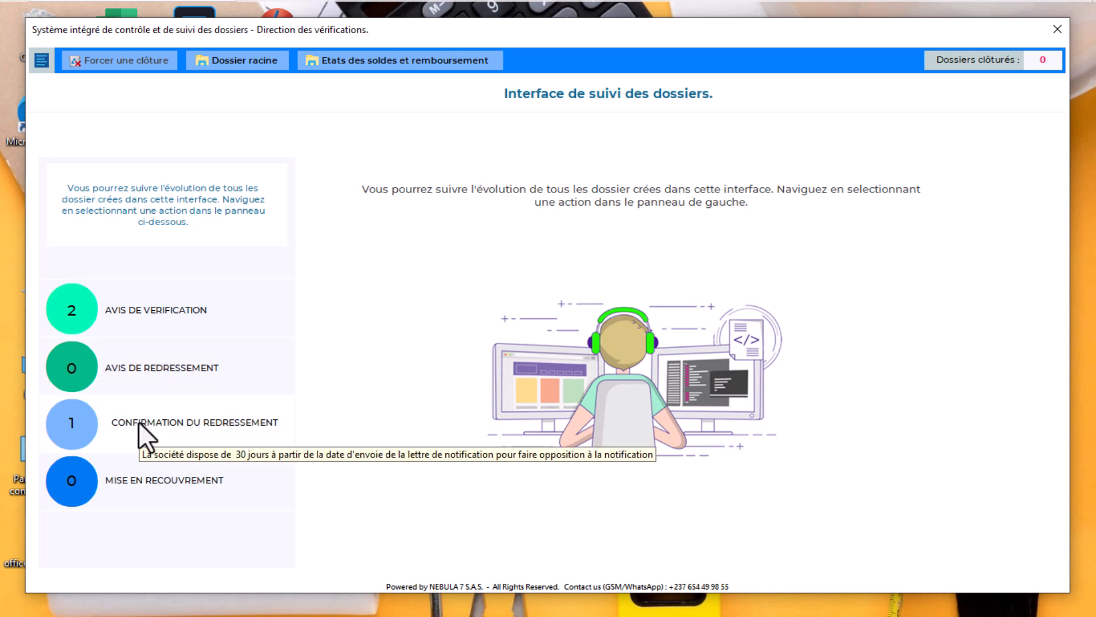
pyautogui.moveTo(135, 481)
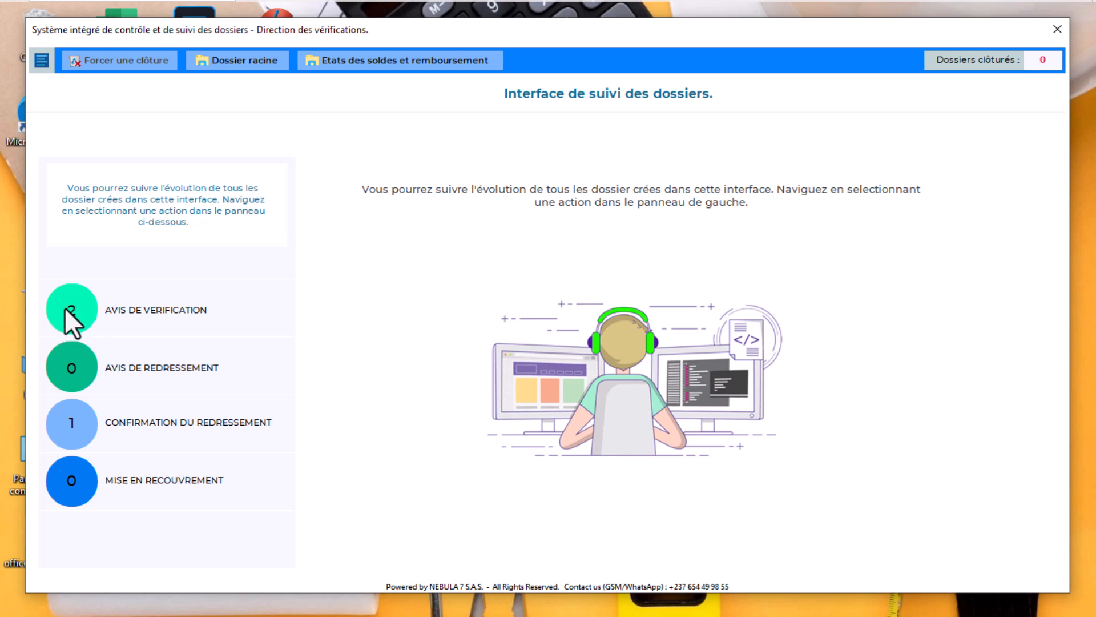
pyautogui.click(167, 309)
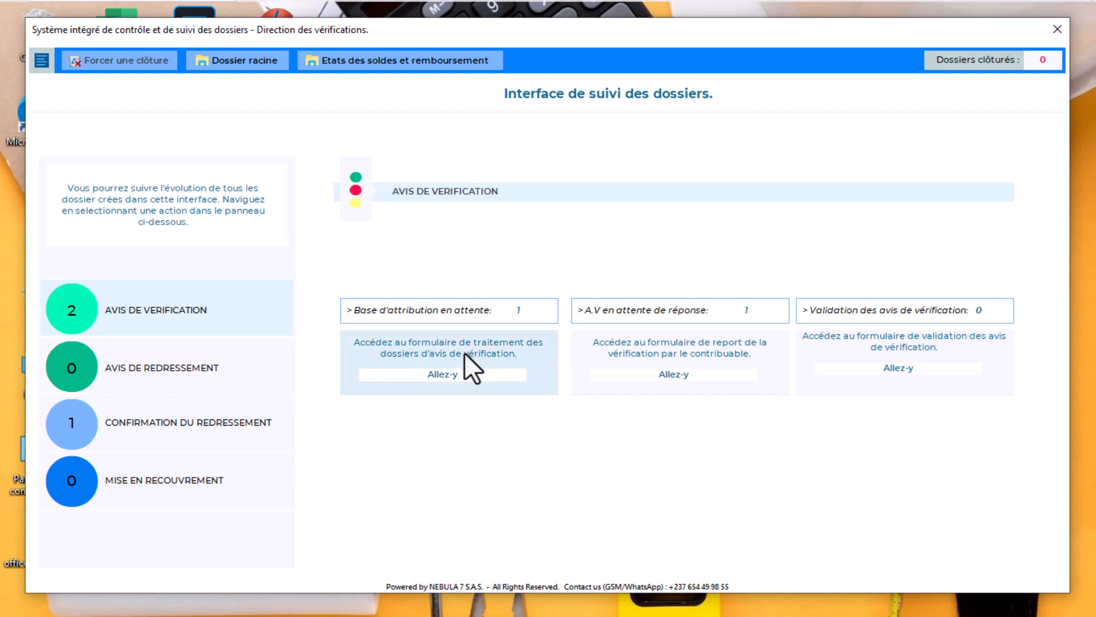
# For VGDFR-47, set notice date 19 December 2024, comment 'RAS', and enable PDF notice generation
pyautogui.click(458, 368)
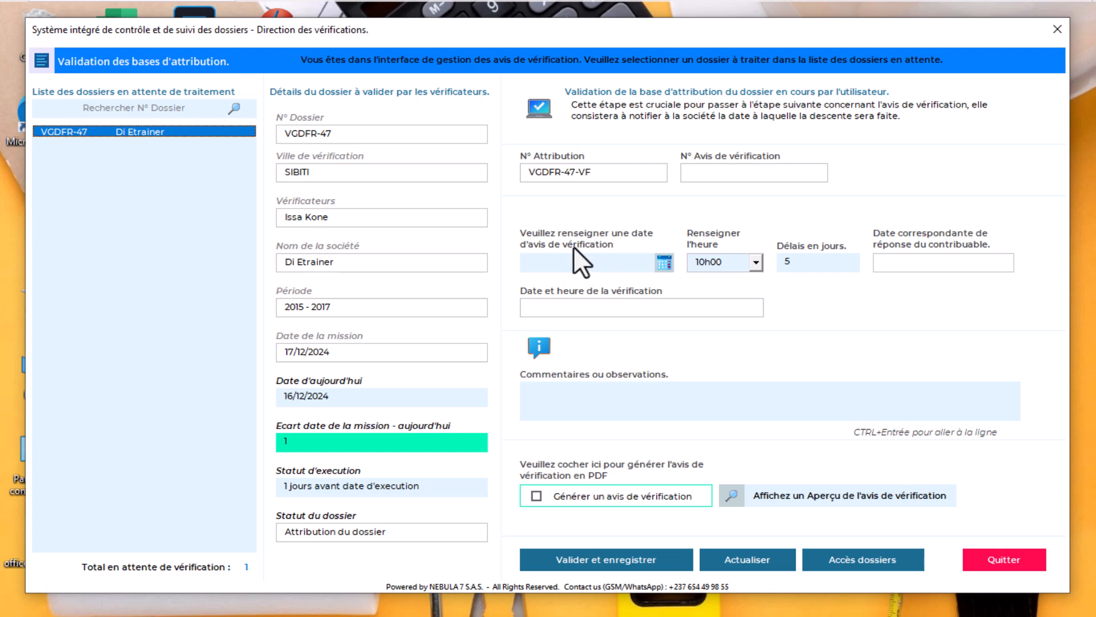
pyautogui.click(663, 264)
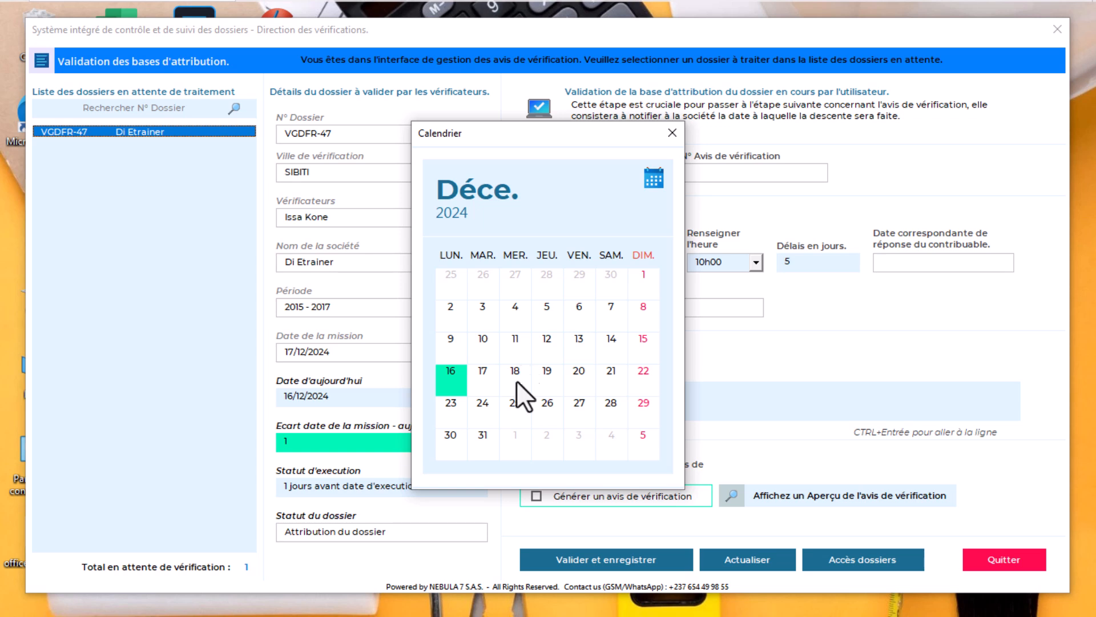
pyautogui.click(546, 378)
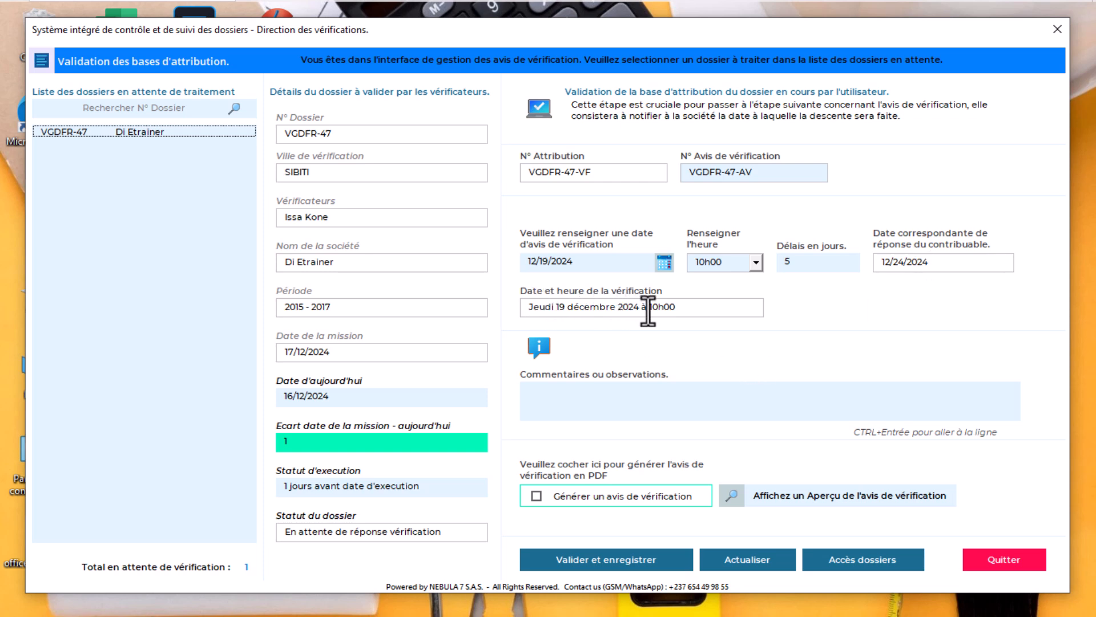
pyautogui.click(626, 394)
pyautogui.write('RAS')
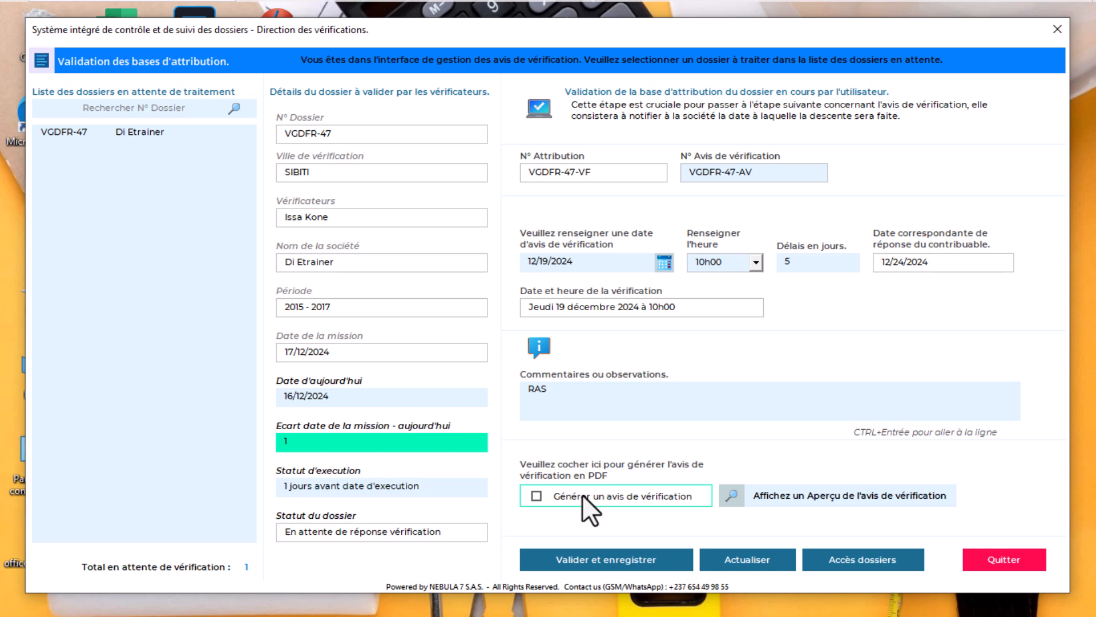
pyautogui.click(565, 499)
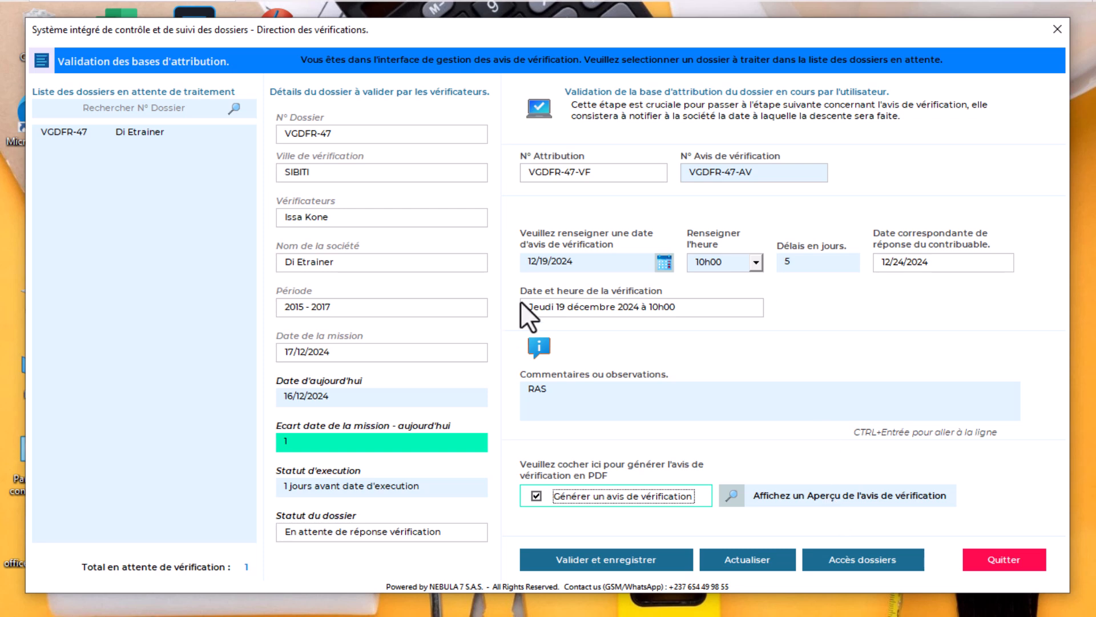
# Review the generated Avis de vérification PDF in Edge, close it, and minimize the browser
pyautogui.click(845, 495)
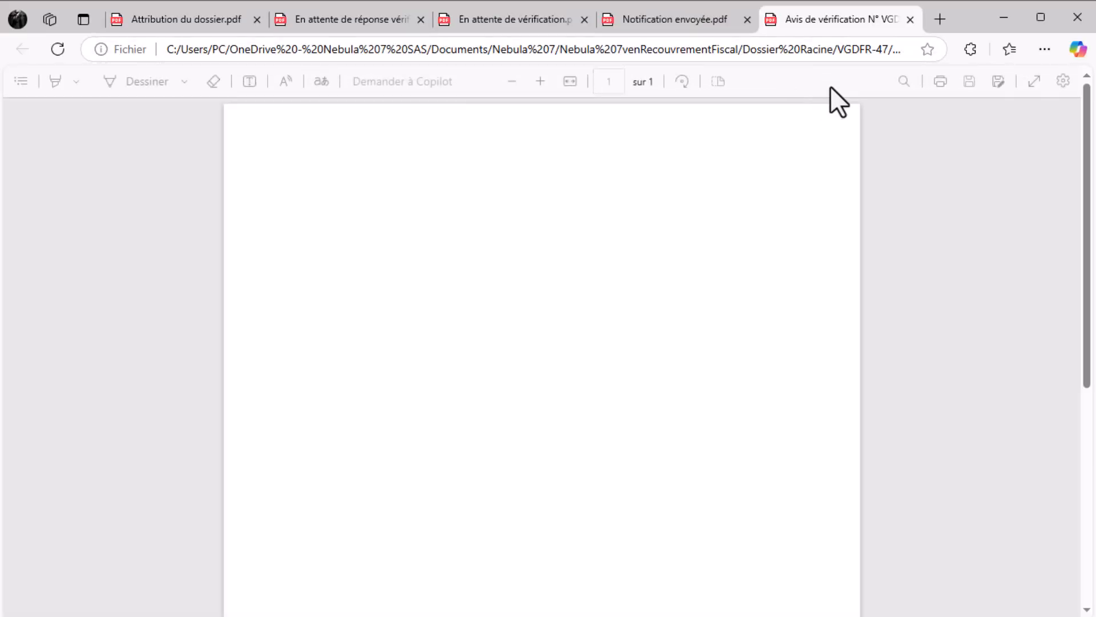
pyautogui.scroll(-4, 680, 344)
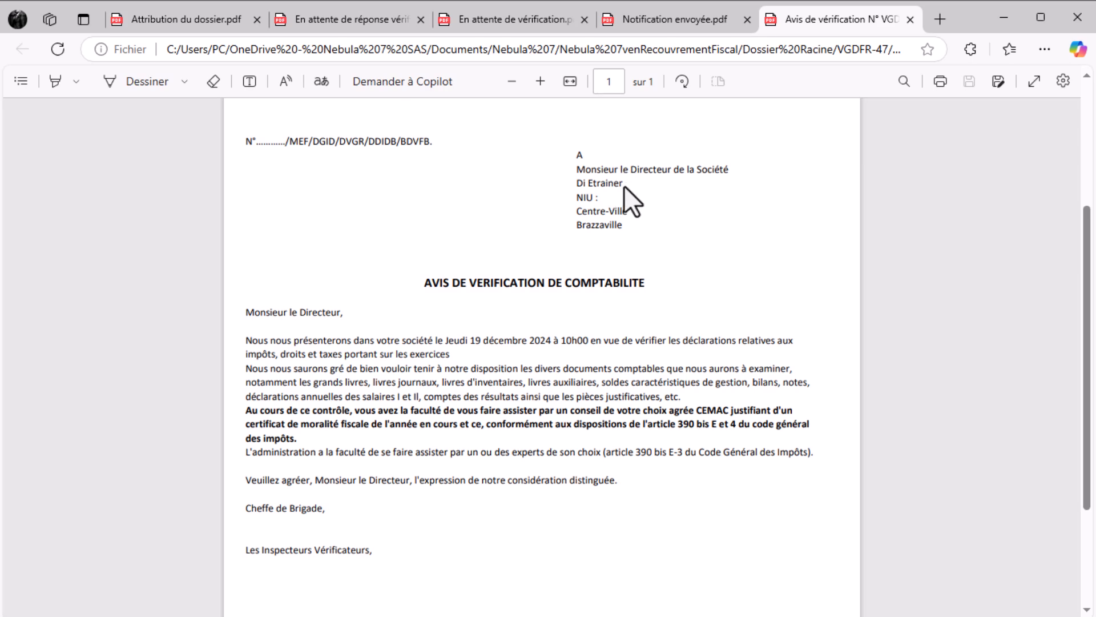
pyautogui.scroll(-3, 599, 331)
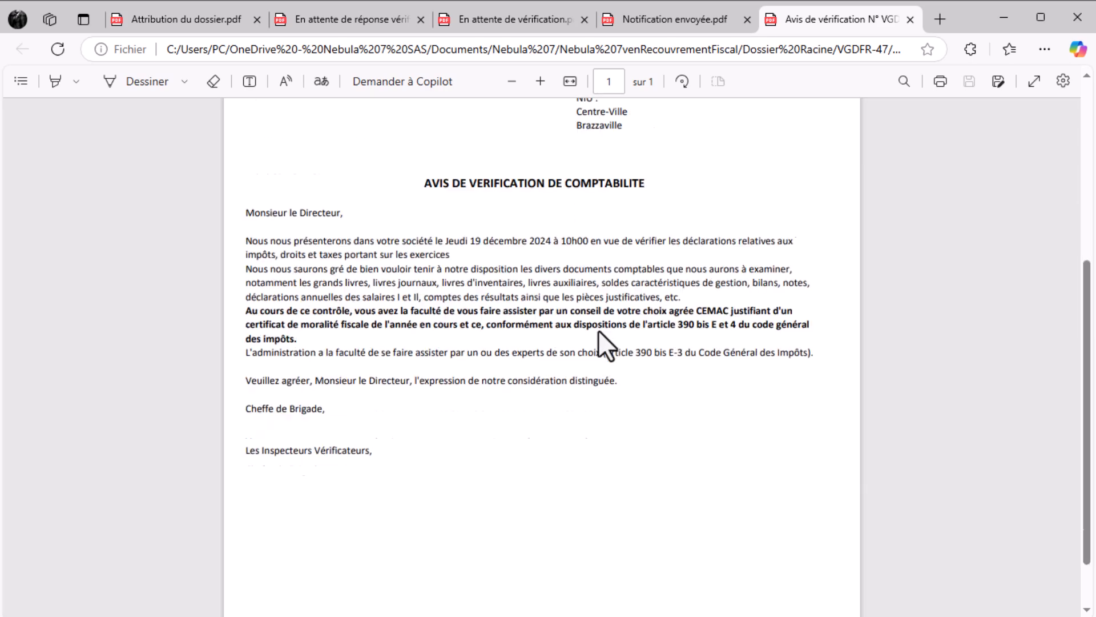
pyautogui.scroll(7, 599, 330)
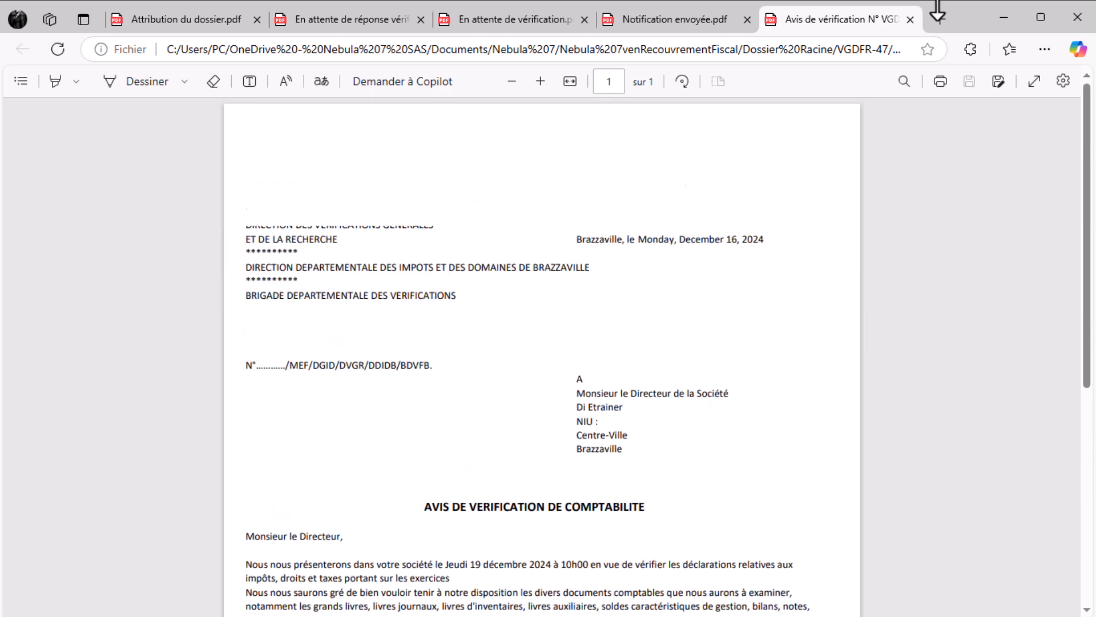
pyautogui.click(911, 20)
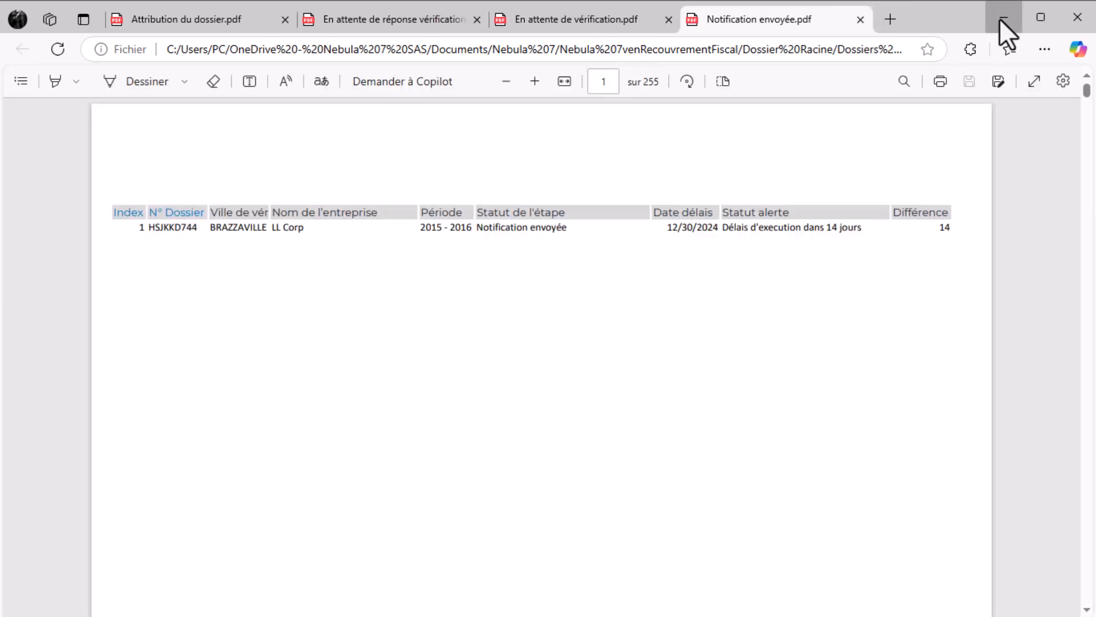
pyautogui.click(1002, 17)
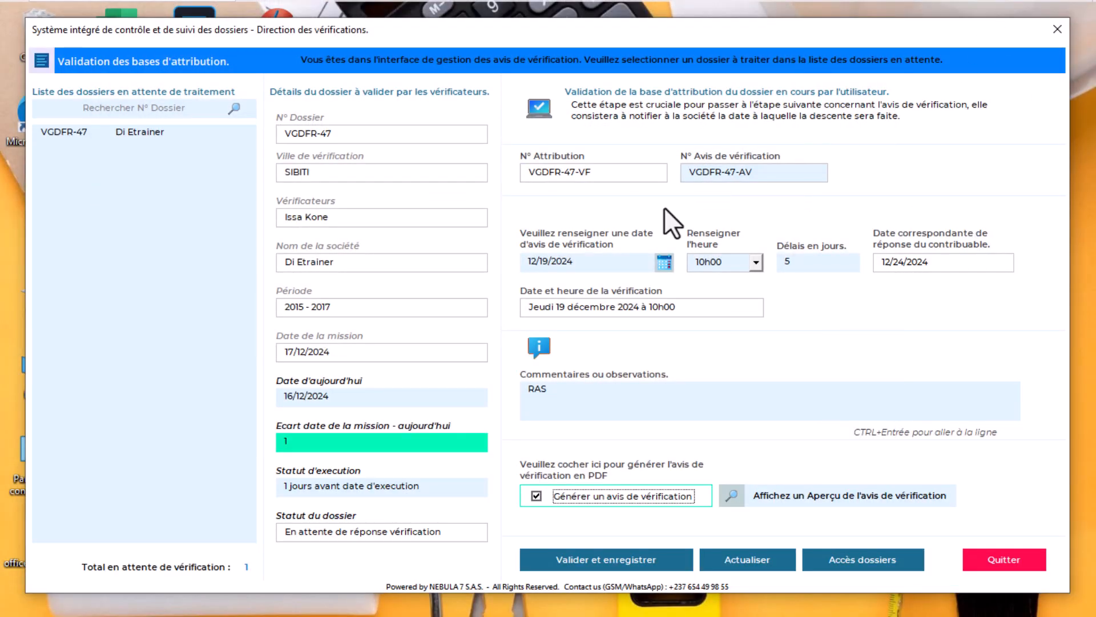
# Validate and save VGDFR-47's verification notice, close its PDF, and approve e-mailing the auditors
pyautogui.click(606, 559)
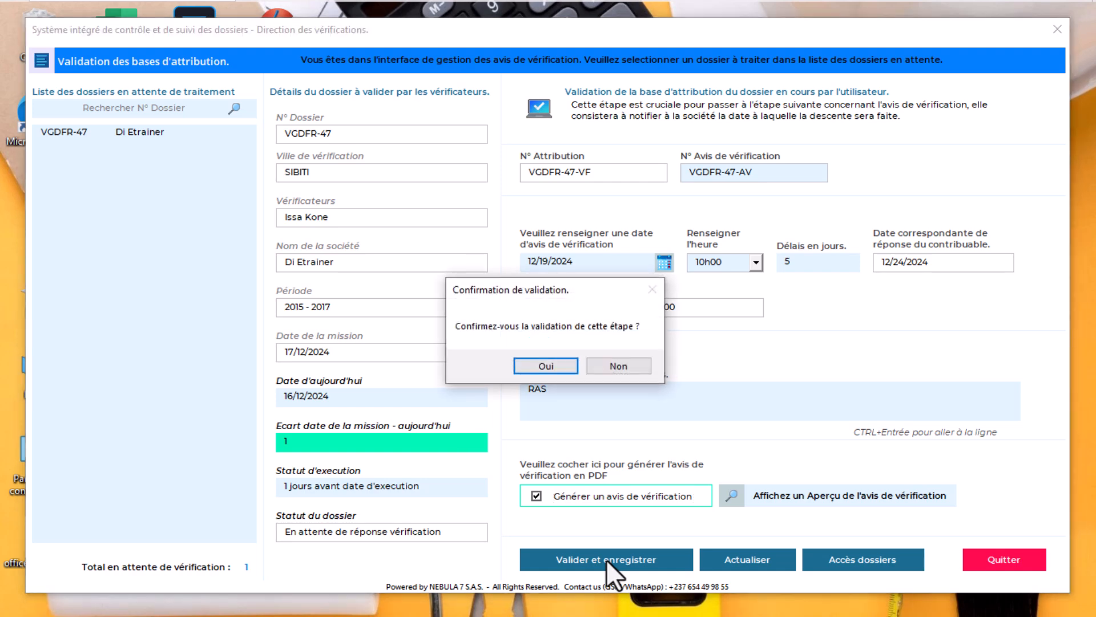
pyautogui.click(540, 369)
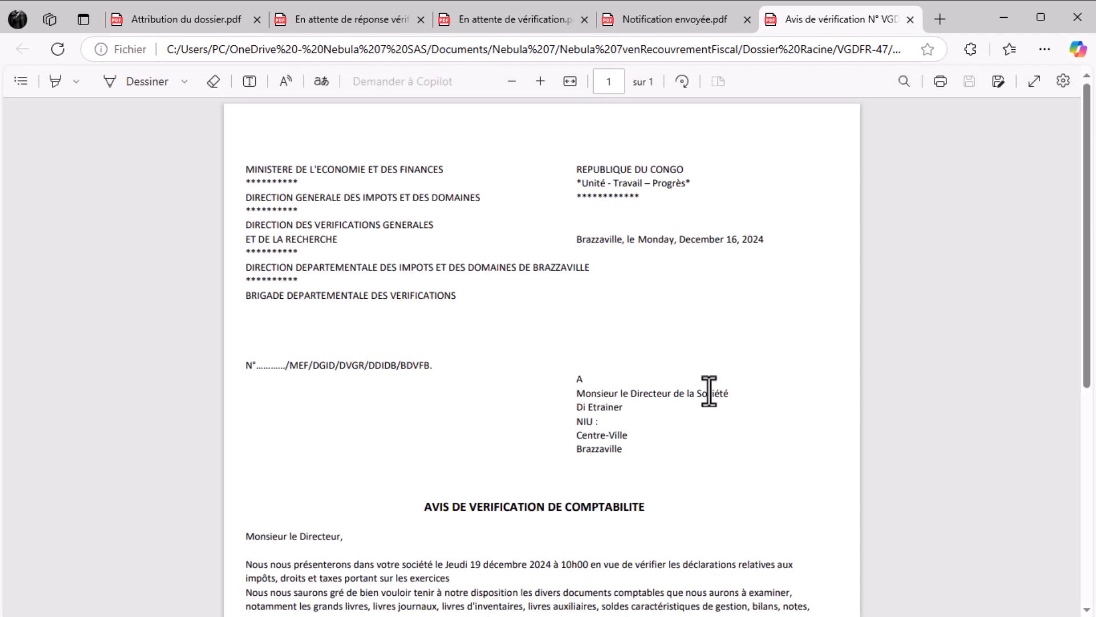
pyautogui.click(910, 19)
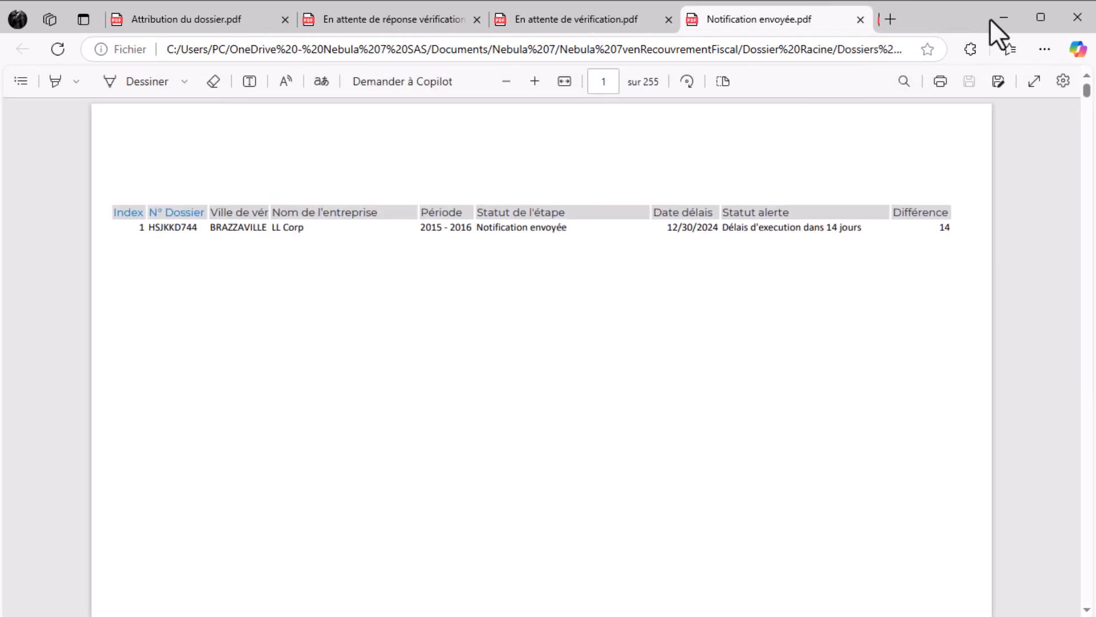
pyautogui.click(1002, 18)
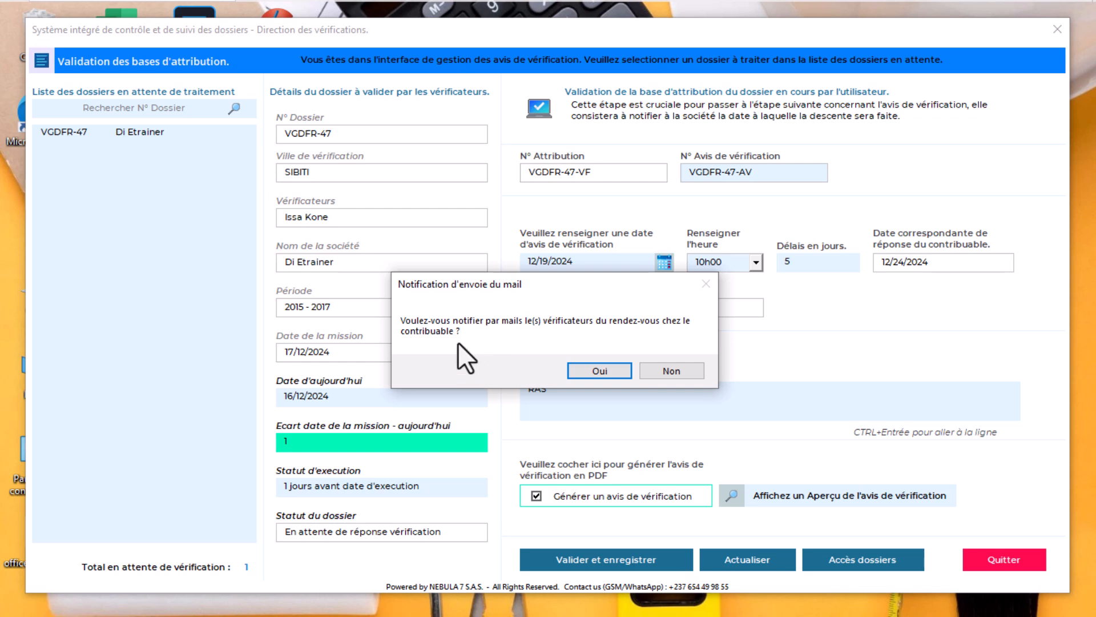
pyautogui.click(592, 371)
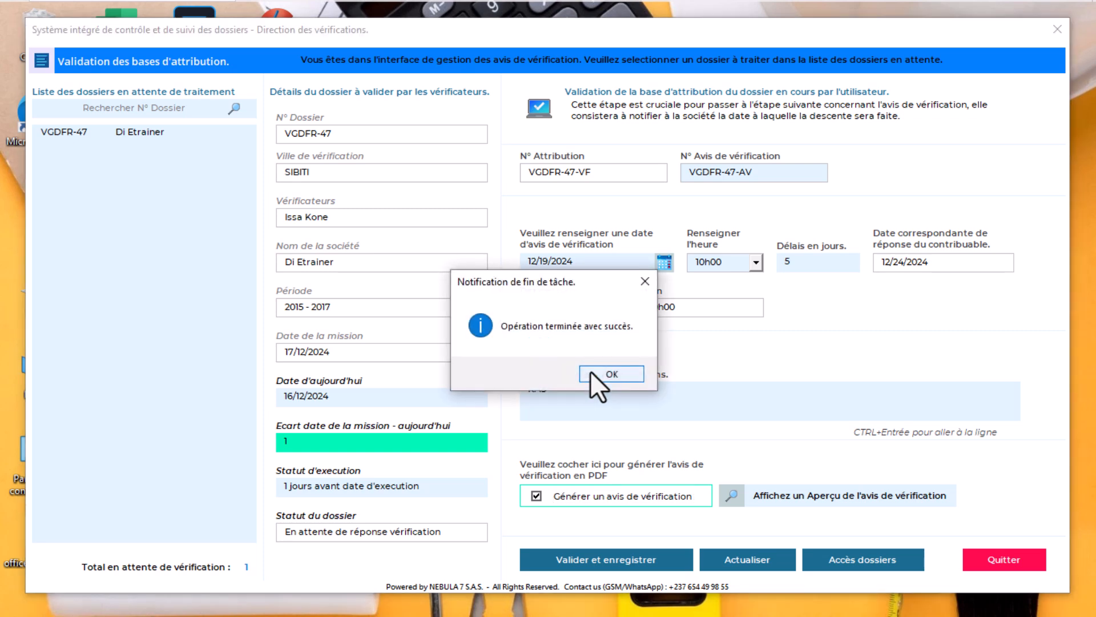
pyautogui.click(601, 374)
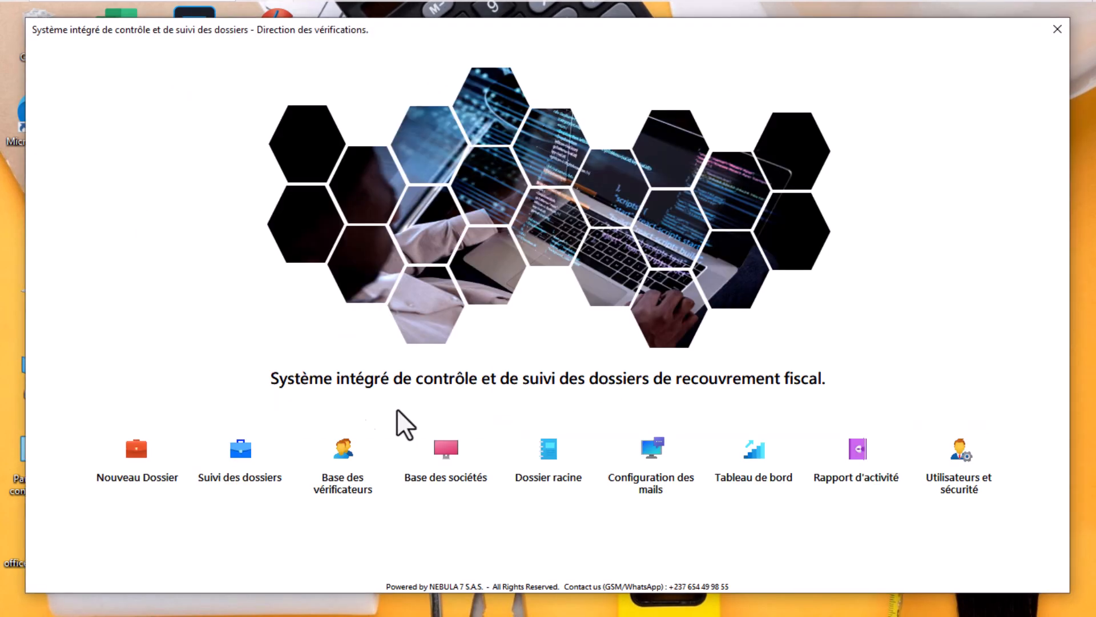
# Bring up the verification notices awaiting taxpayer response, listing DOC451-47 and VGDFR-47
pyautogui.click(220, 465)
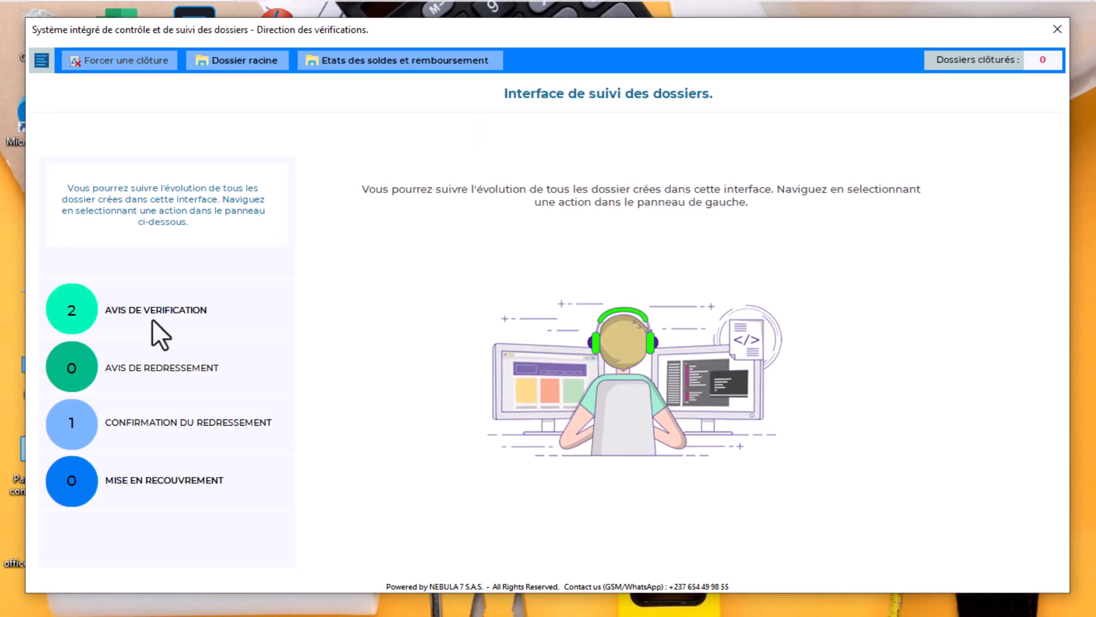
pyautogui.click(144, 306)
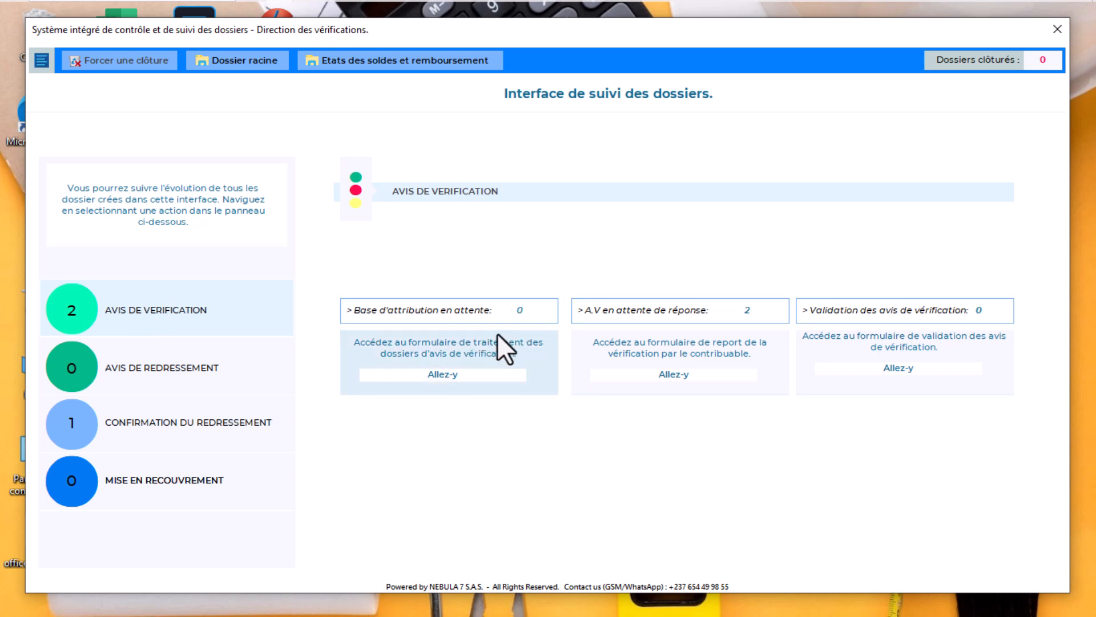
pyautogui.click(696, 347)
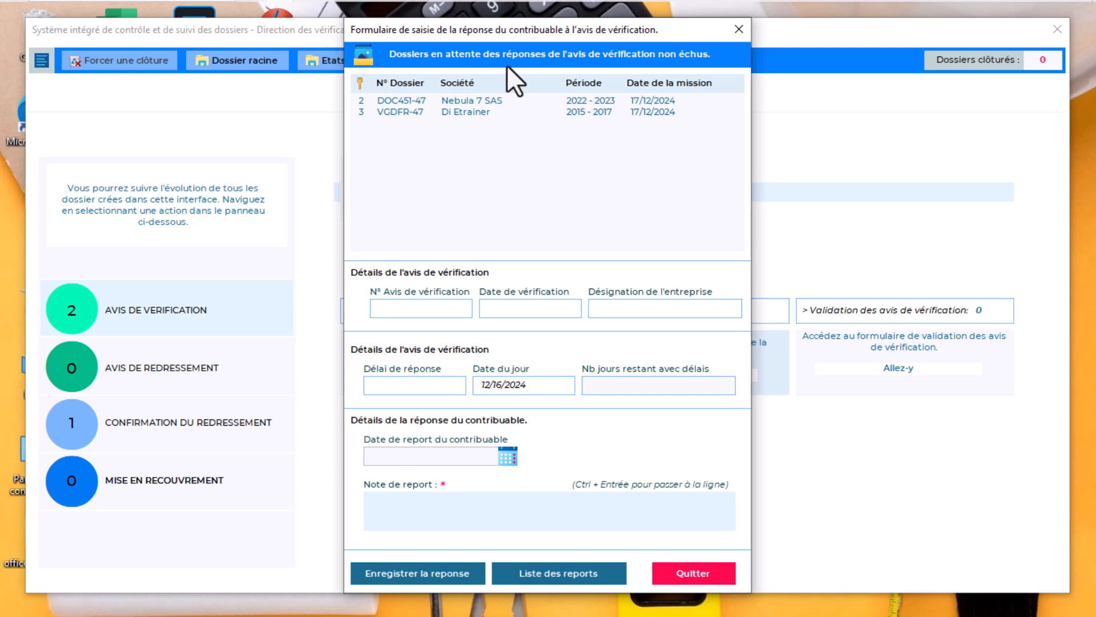
# Record VGDFR-47's postponement to 12/24/2024 with note 'La date a été concevue avec le controibuable'
pyautogui.doubleClick(465, 113)
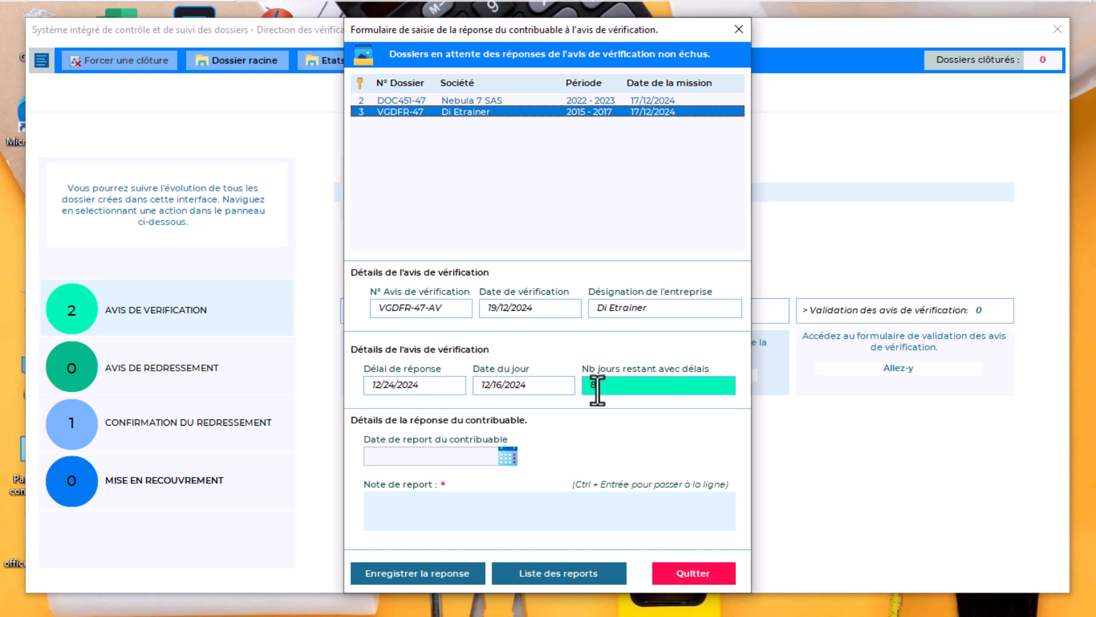
pyautogui.click(506, 455)
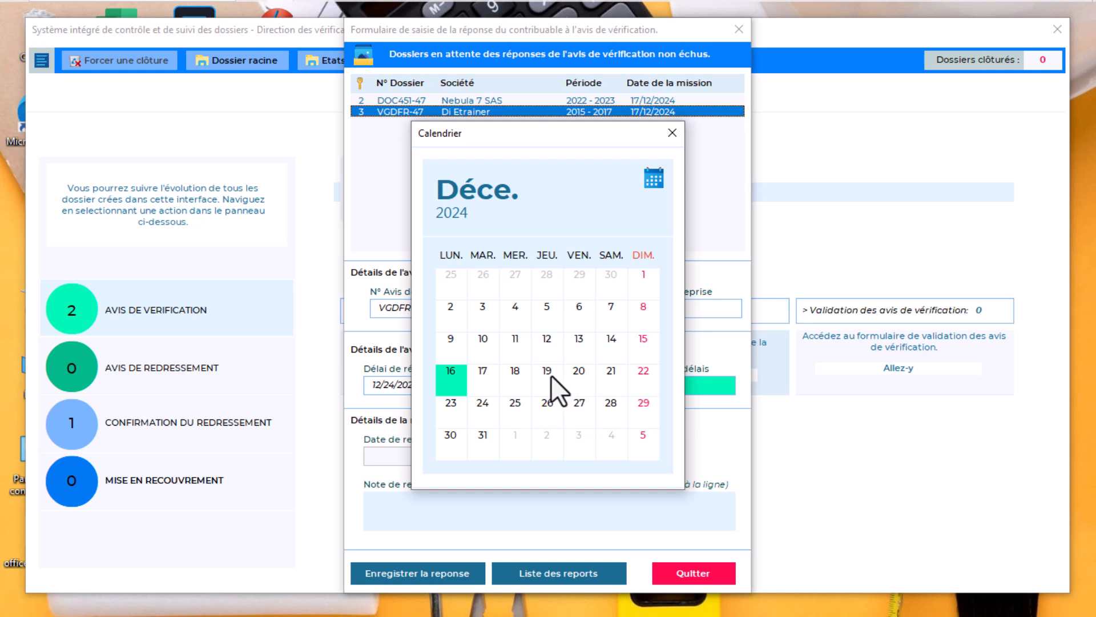
pyautogui.click(482, 403)
pyautogui.click(482, 403)
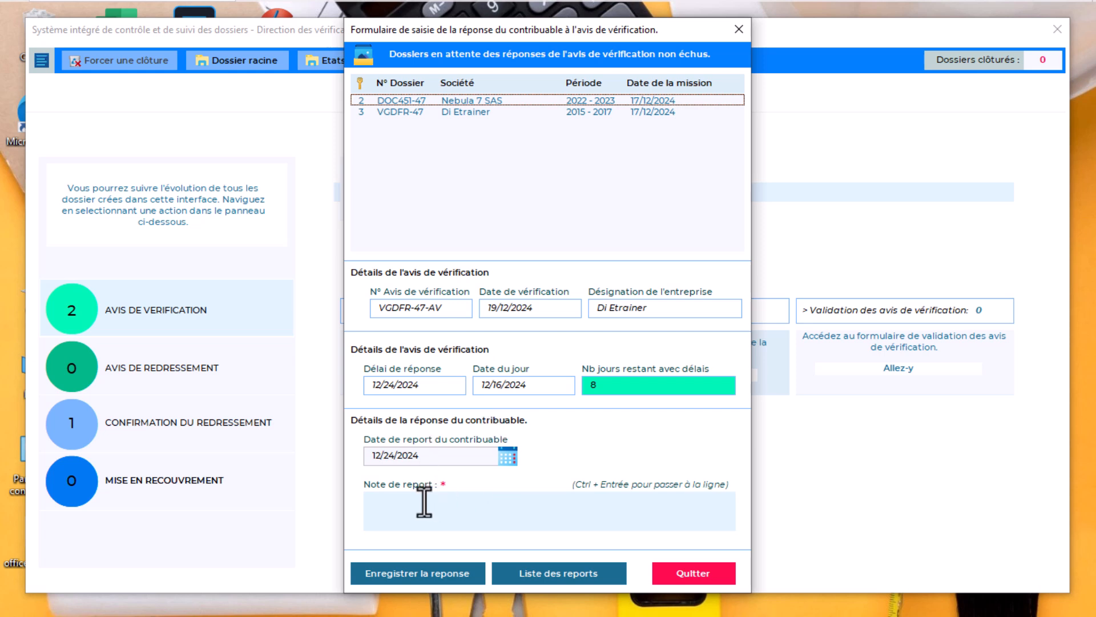
pyautogui.click(423, 514)
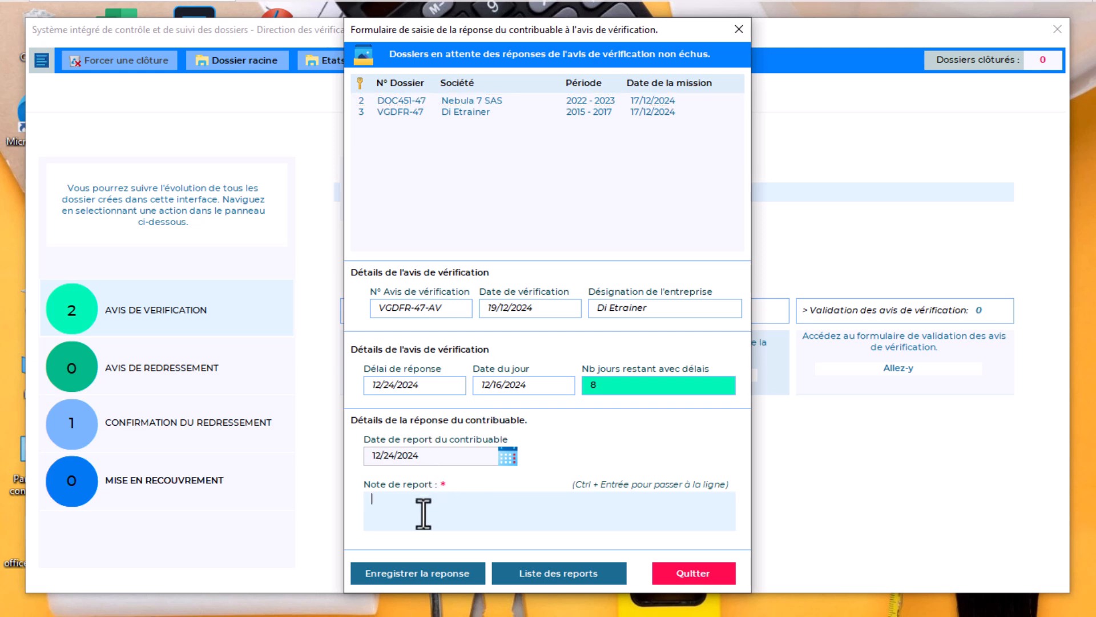
pyautogui.write('La date a été concevue avec le contr')
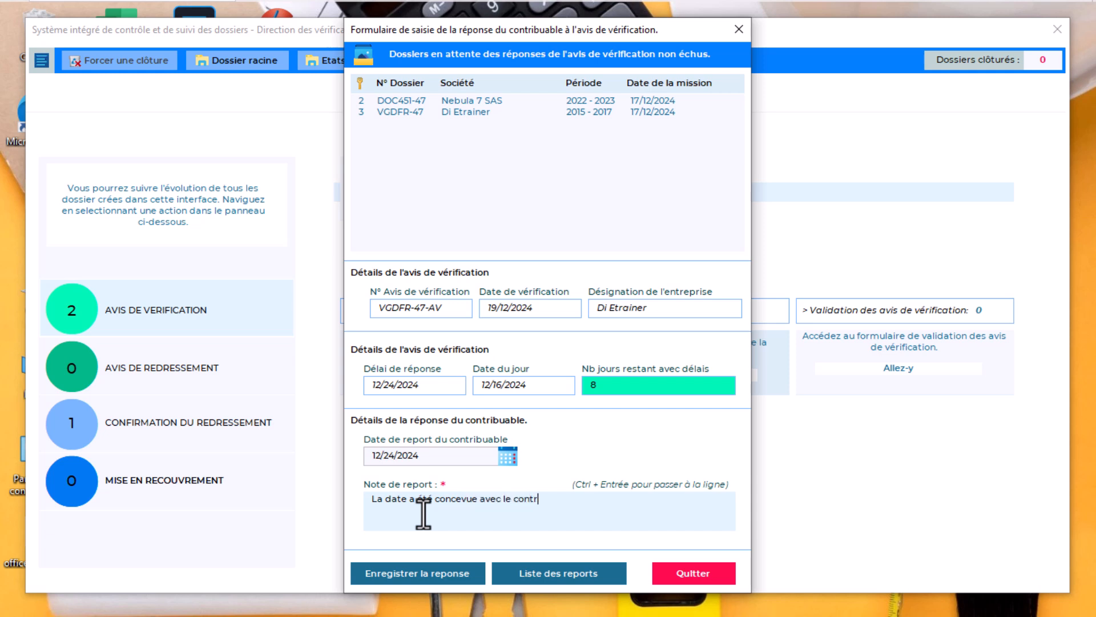
pyautogui.write('oibuable')
pyautogui.click(423, 573)
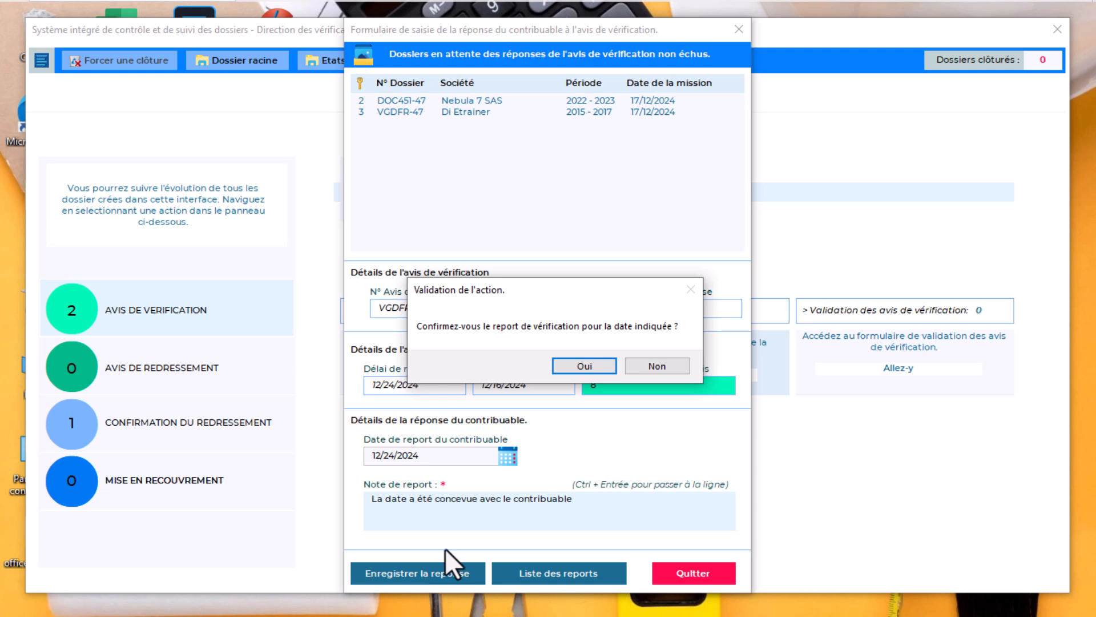
pyautogui.click(587, 368)
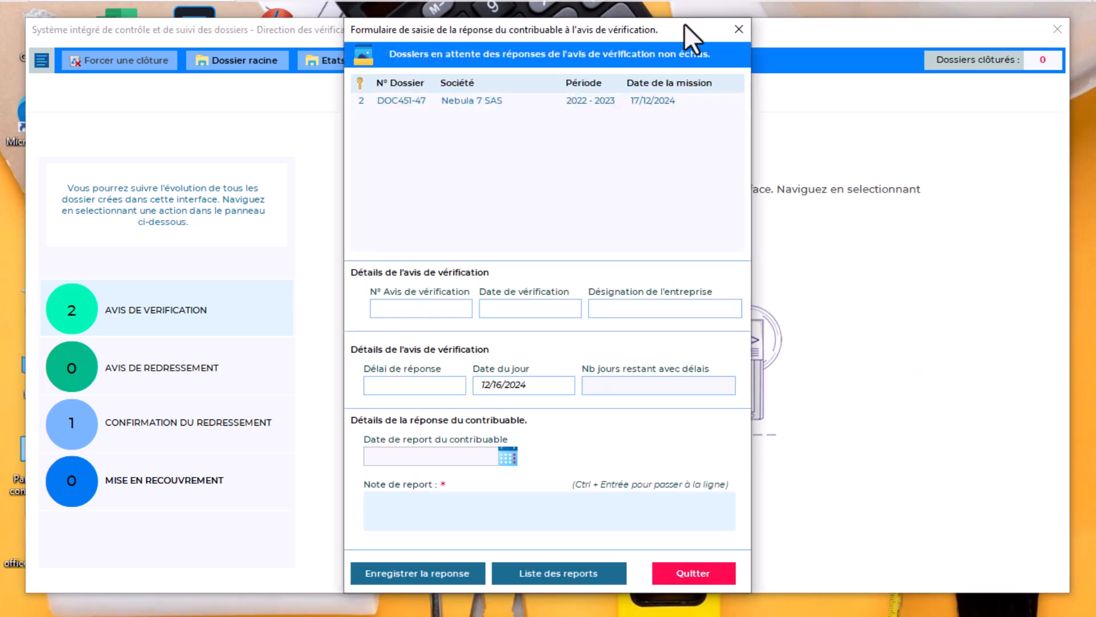
pyautogui.click(739, 29)
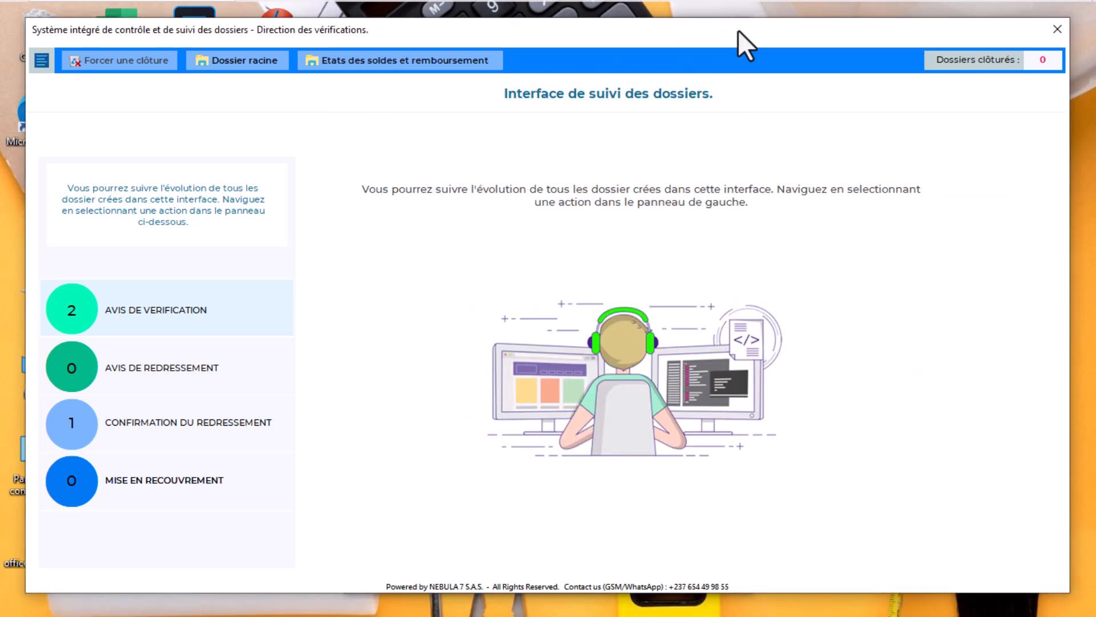
# Confirm the on-site verification for dossier VGDFR-47 from the Validation card
pyautogui.click(154, 309)
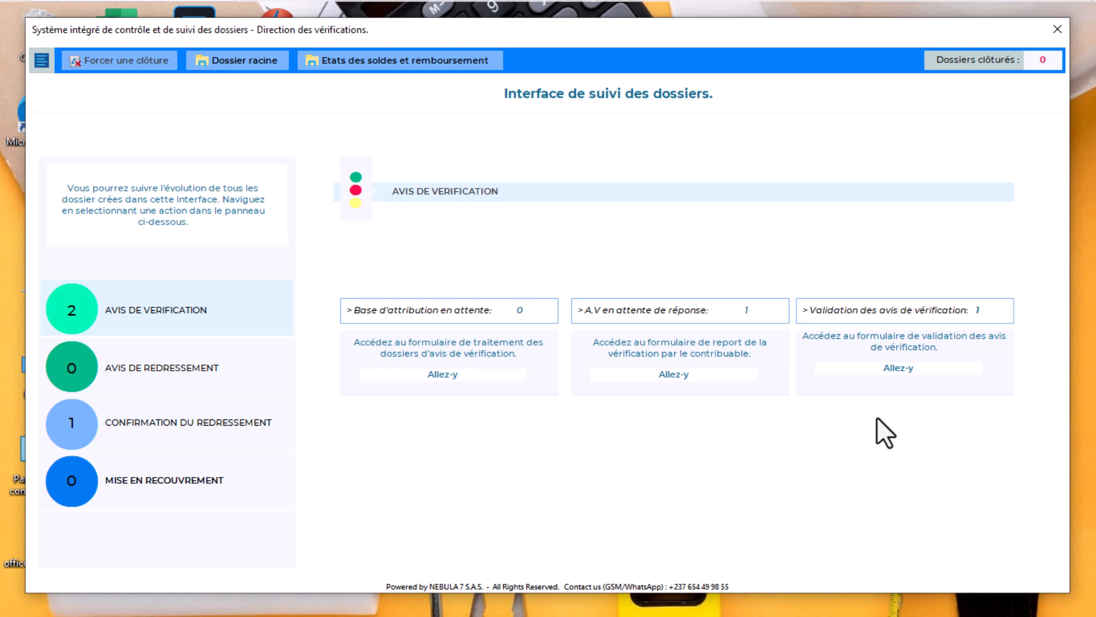
pyautogui.click(901, 347)
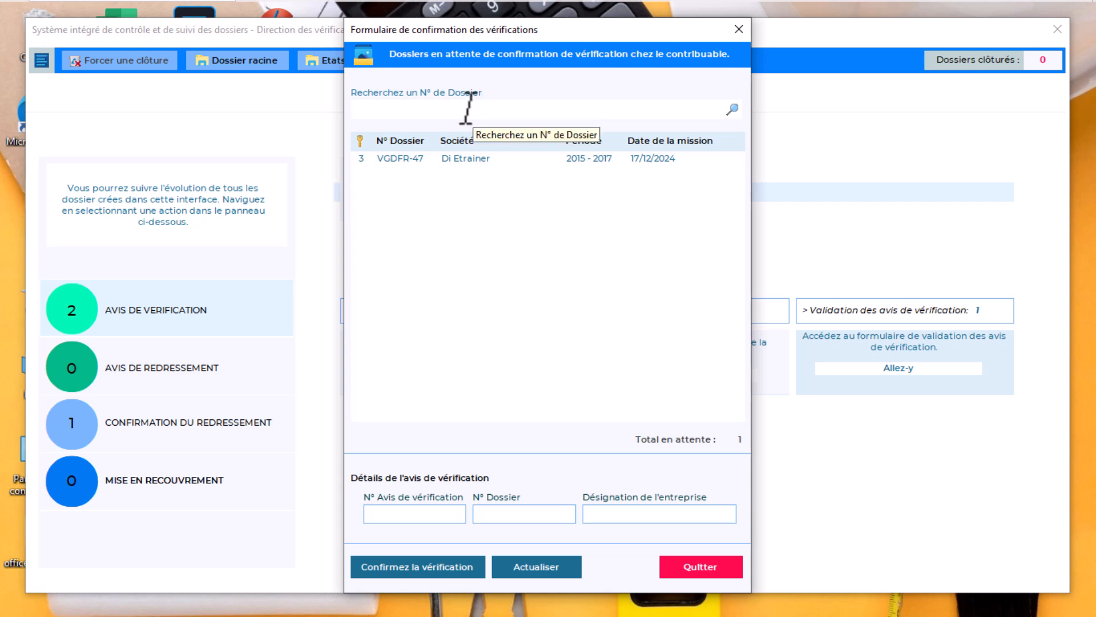
pyautogui.doubleClick(477, 160)
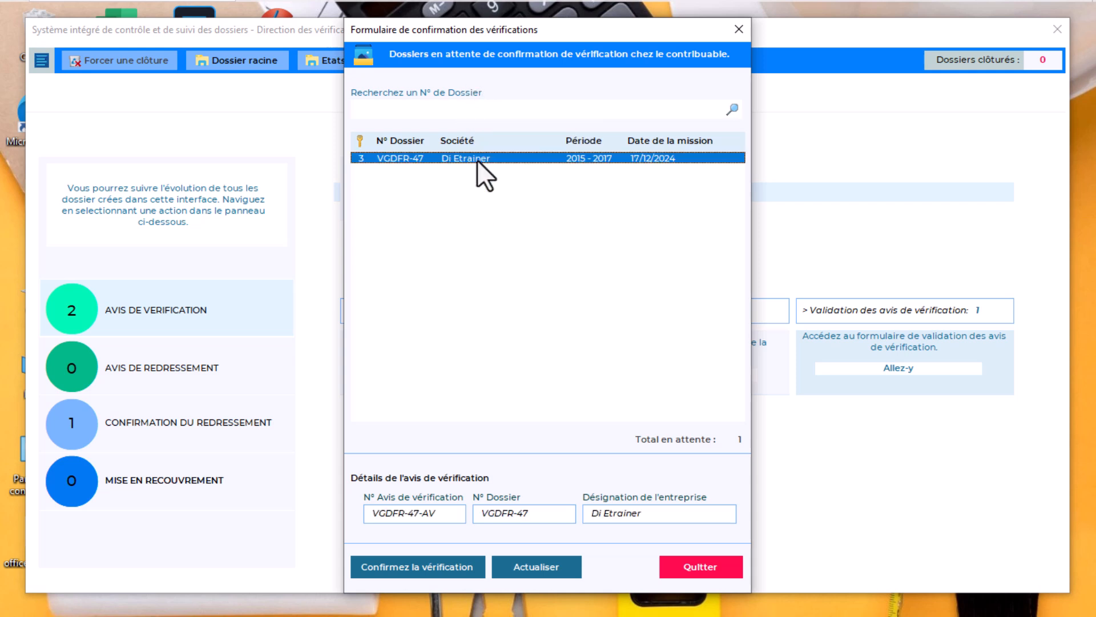
pyautogui.click(419, 566)
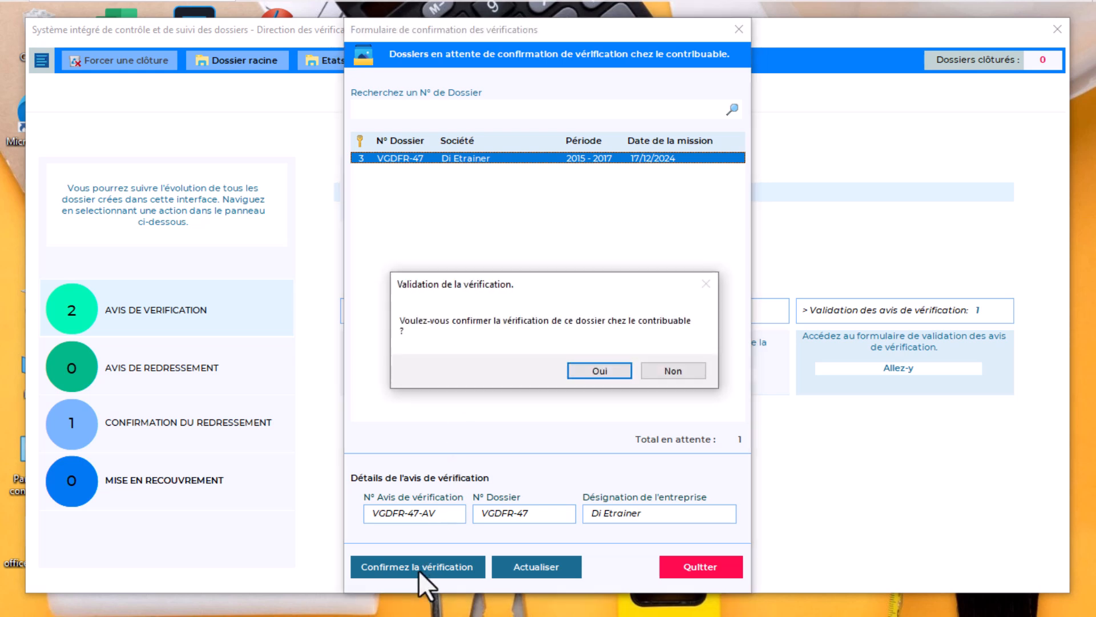
pyautogui.click(599, 370)
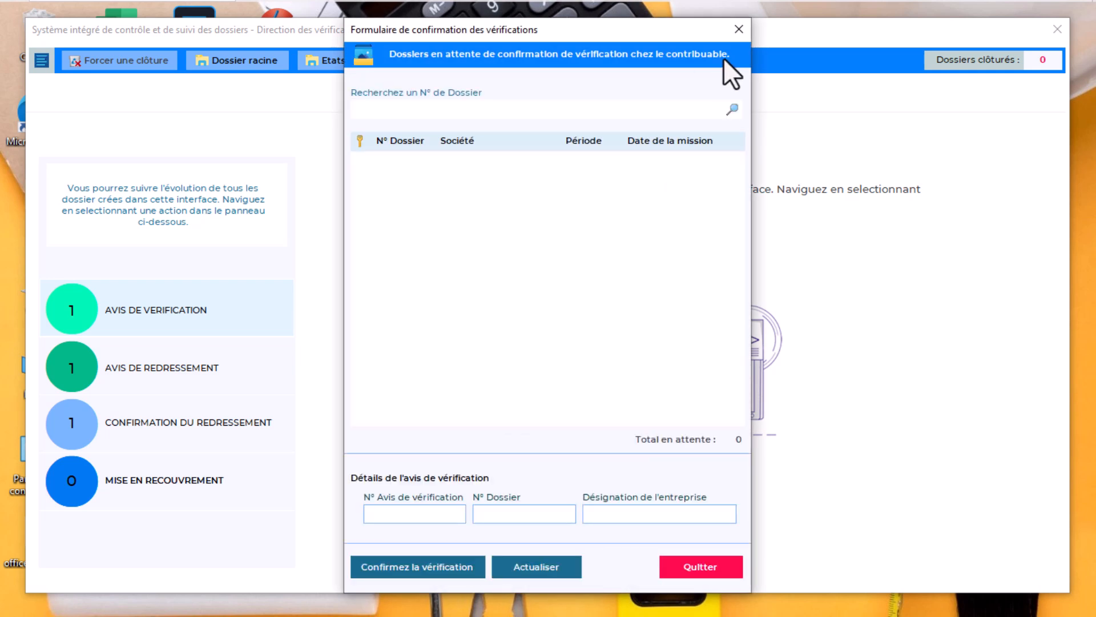
pyautogui.click(739, 32)
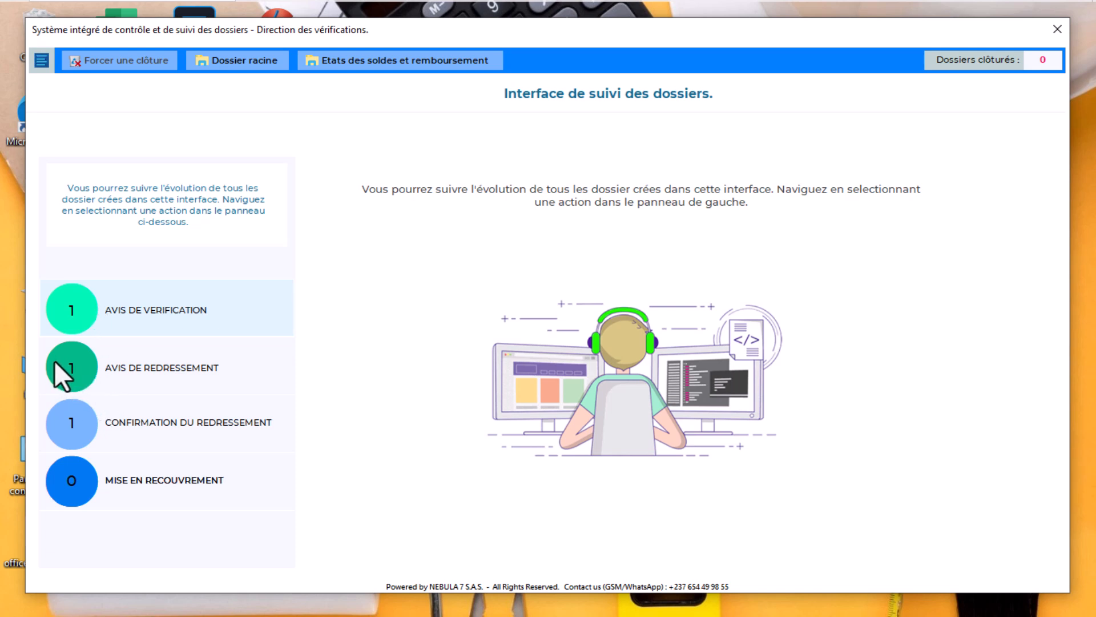
# Open the AVIS DE REDRESSEMENT stage's 'Notifications en attente' entry form
pyautogui.click(166, 366)
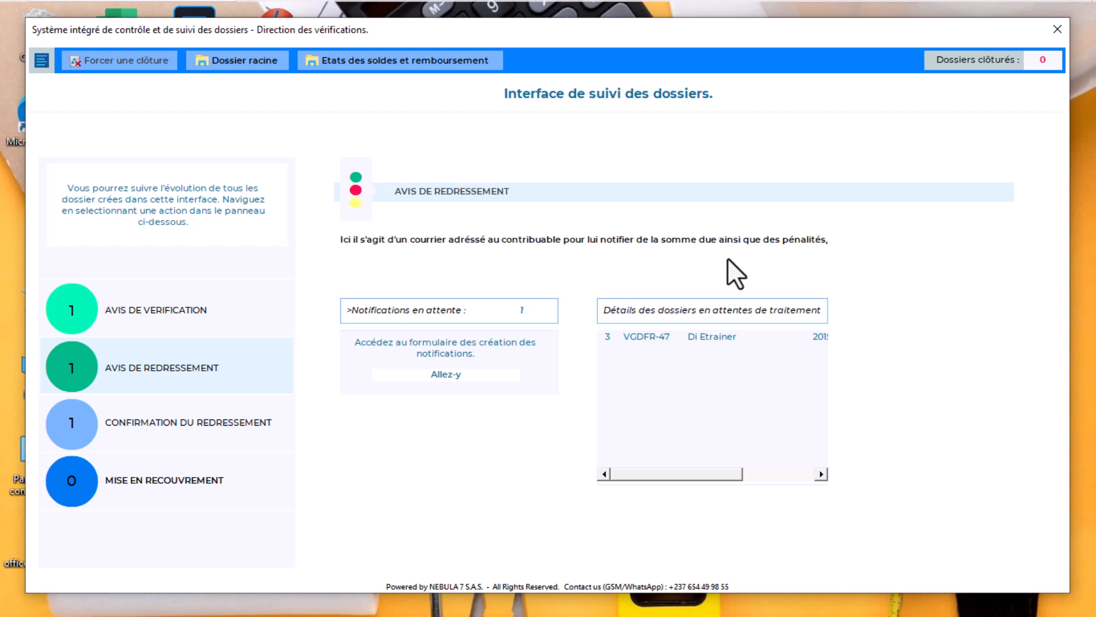
pyautogui.click(443, 369)
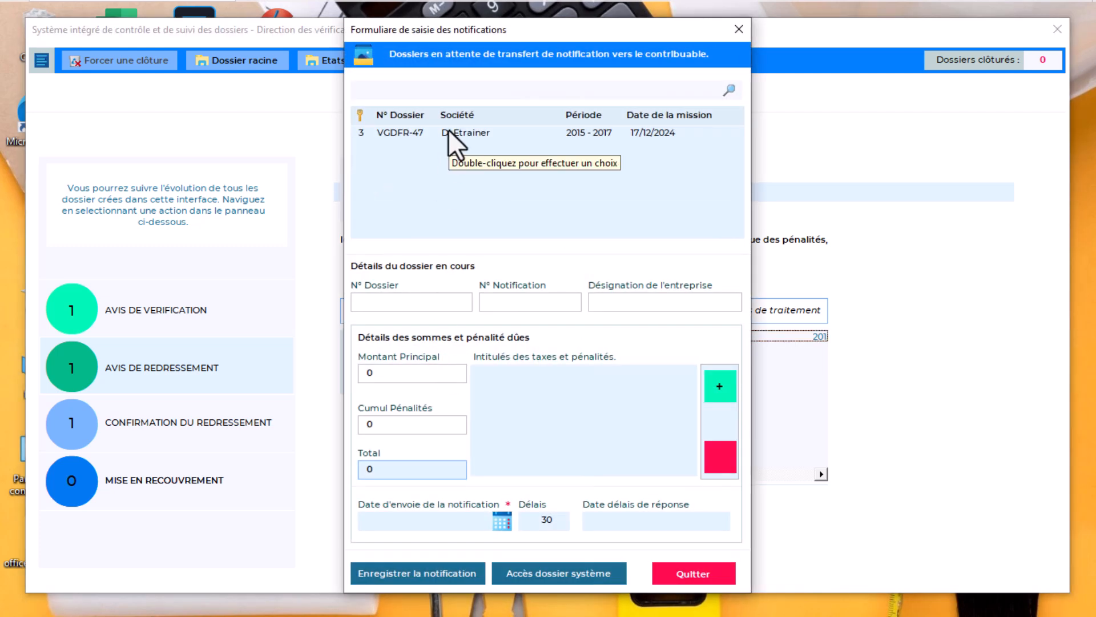
# Load VGDFR-47, set its principal to 15,000,000, and add an IR penalty line at 5.5%
pyautogui.doubleClick(464, 133)
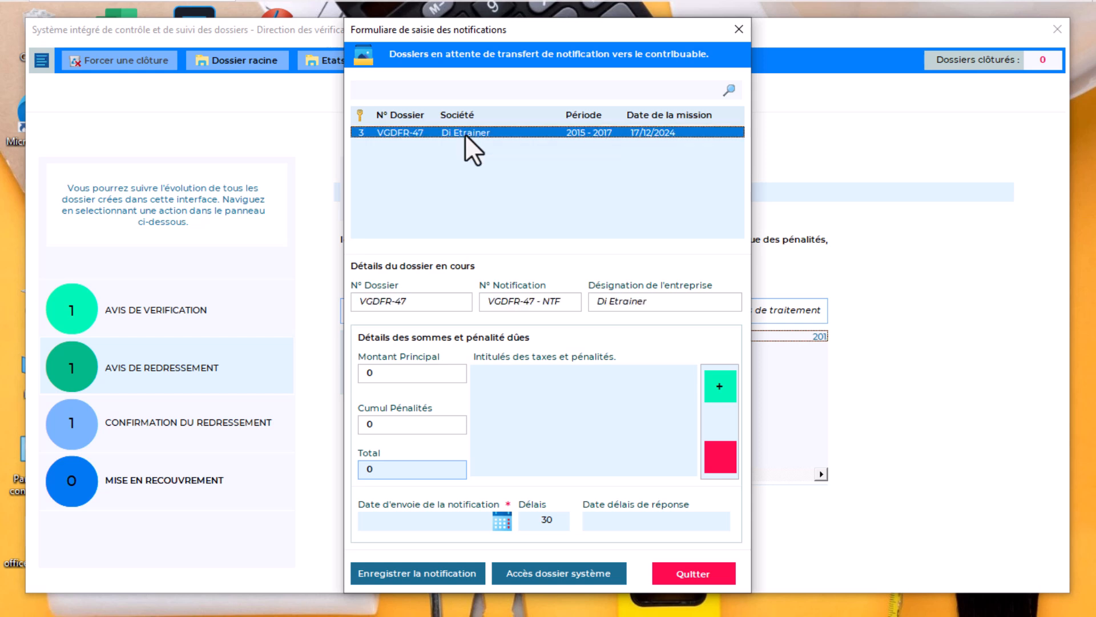
pyautogui.click(415, 374)
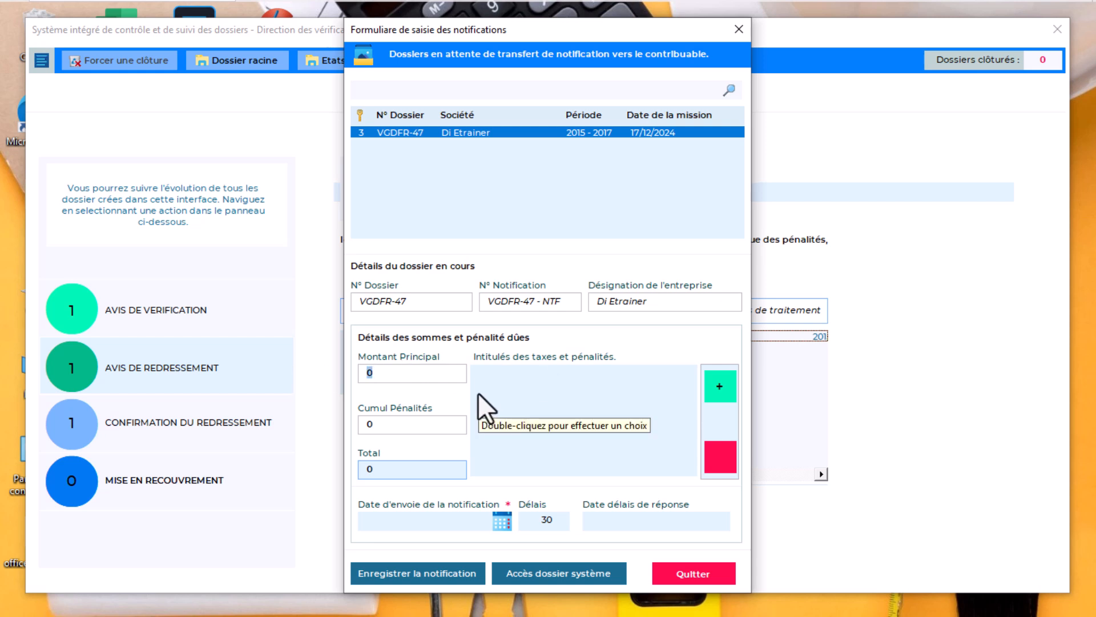
pyautogui.write('15,000,000')
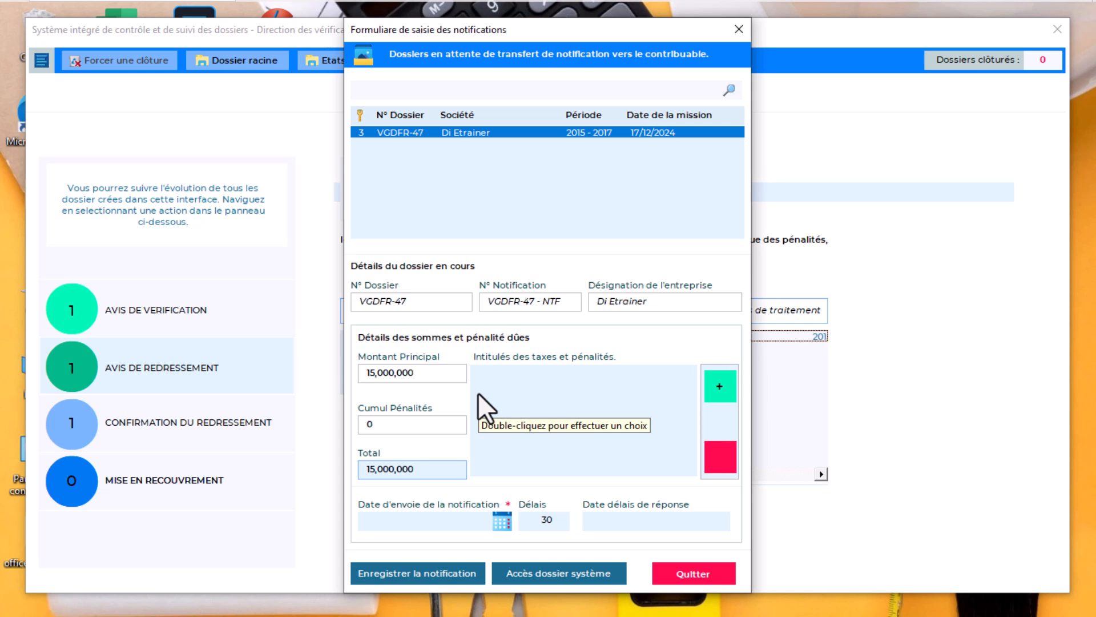
pyautogui.click(719, 388)
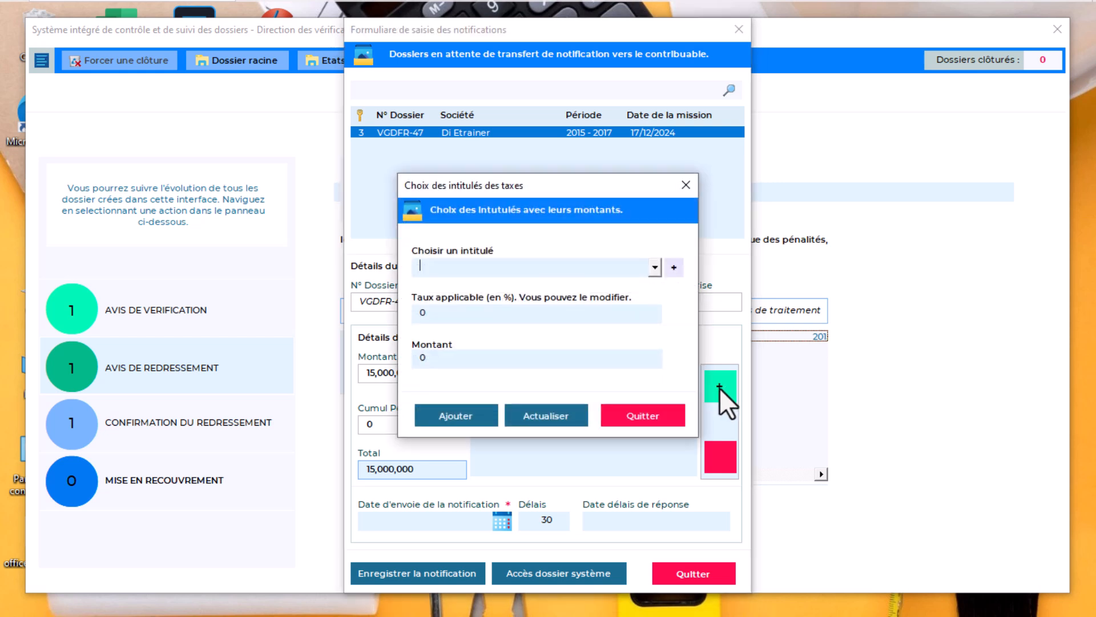
pyautogui.click(655, 267)
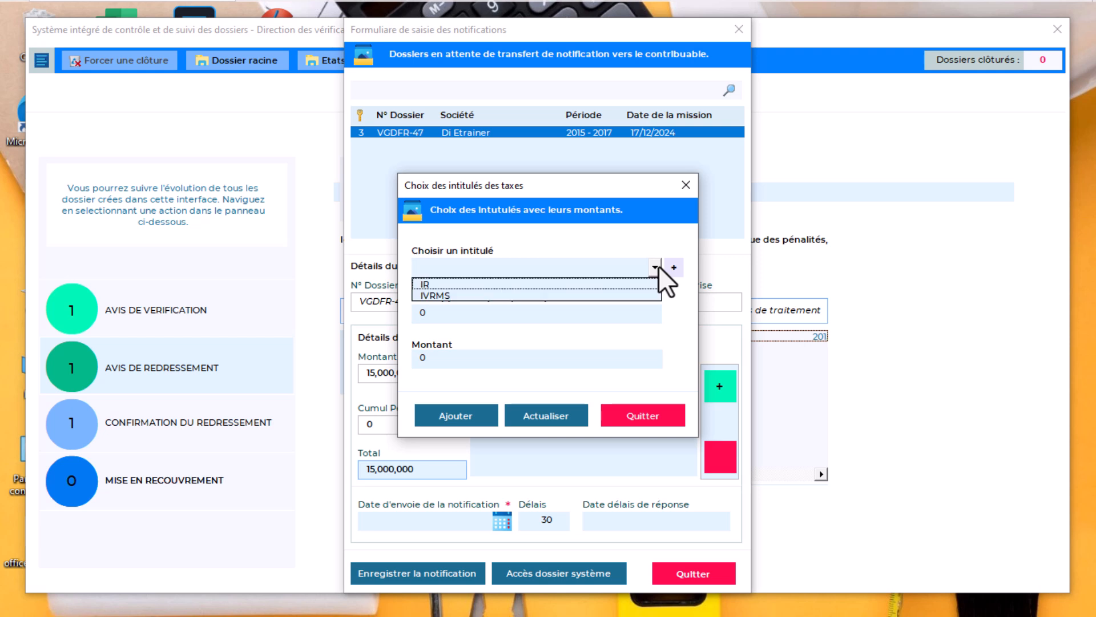
pyautogui.click(625, 283)
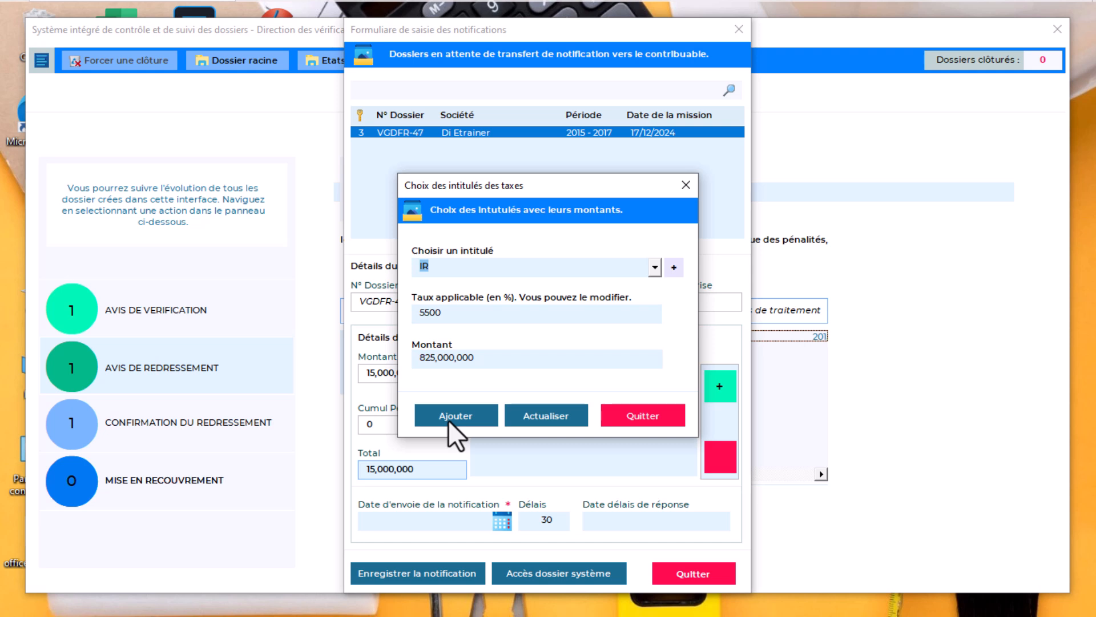
pyautogui.click(425, 313)
pyautogui.write('.')
pyautogui.click(458, 417)
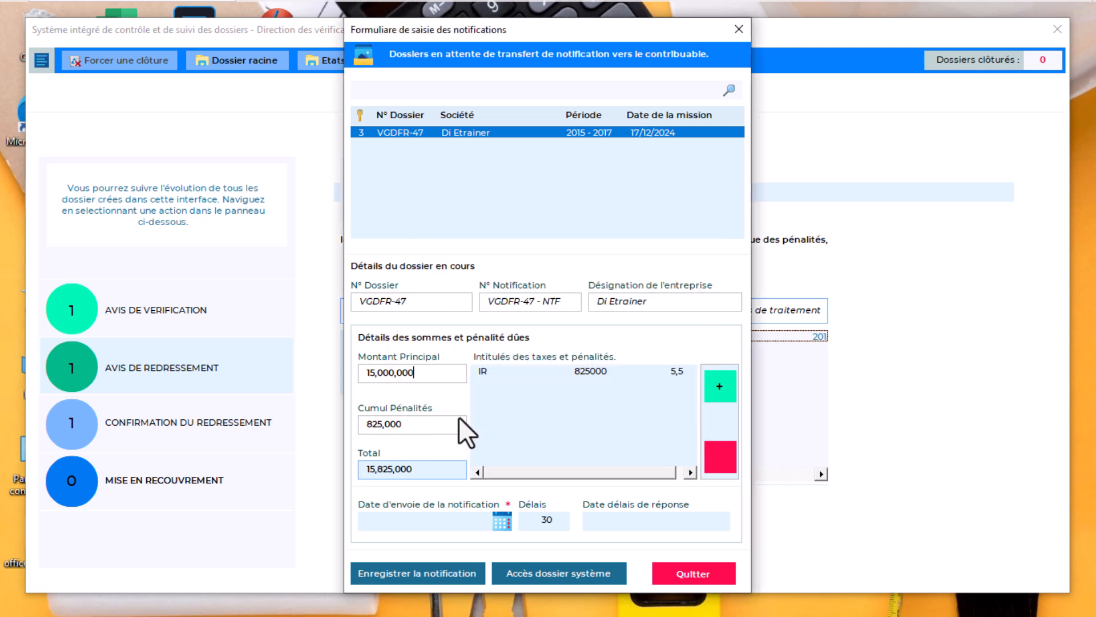
# Add an IVRMS penalty line at 10.5%, bringing the total to 17,400,000
pyautogui.click(721, 388)
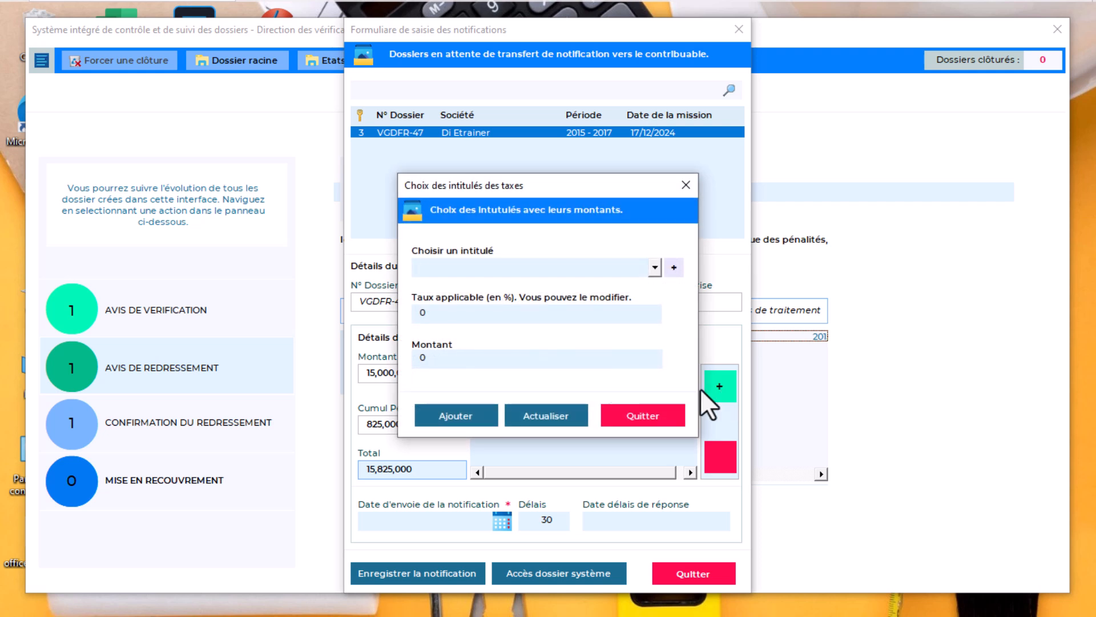
pyautogui.click(654, 266)
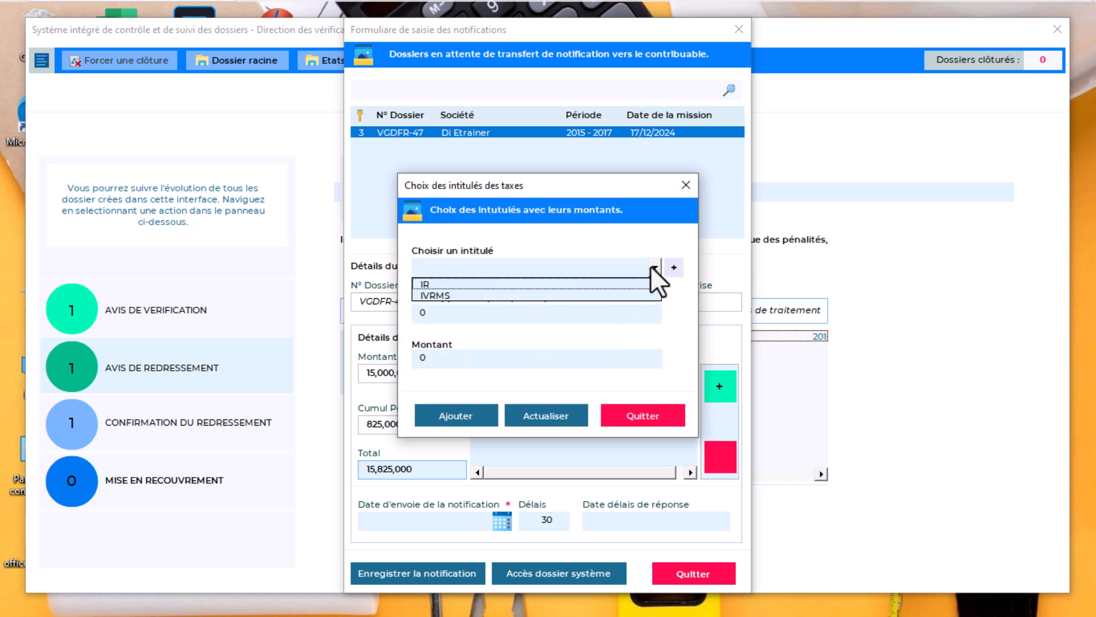
pyautogui.click(567, 298)
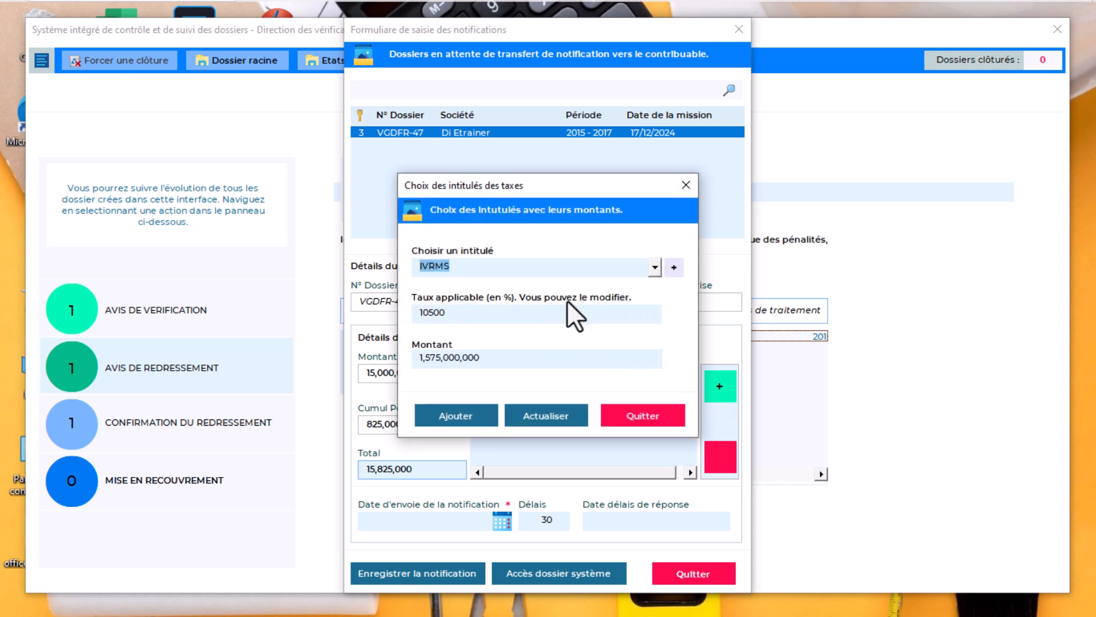
pyautogui.click(428, 313)
pyautogui.write('.')
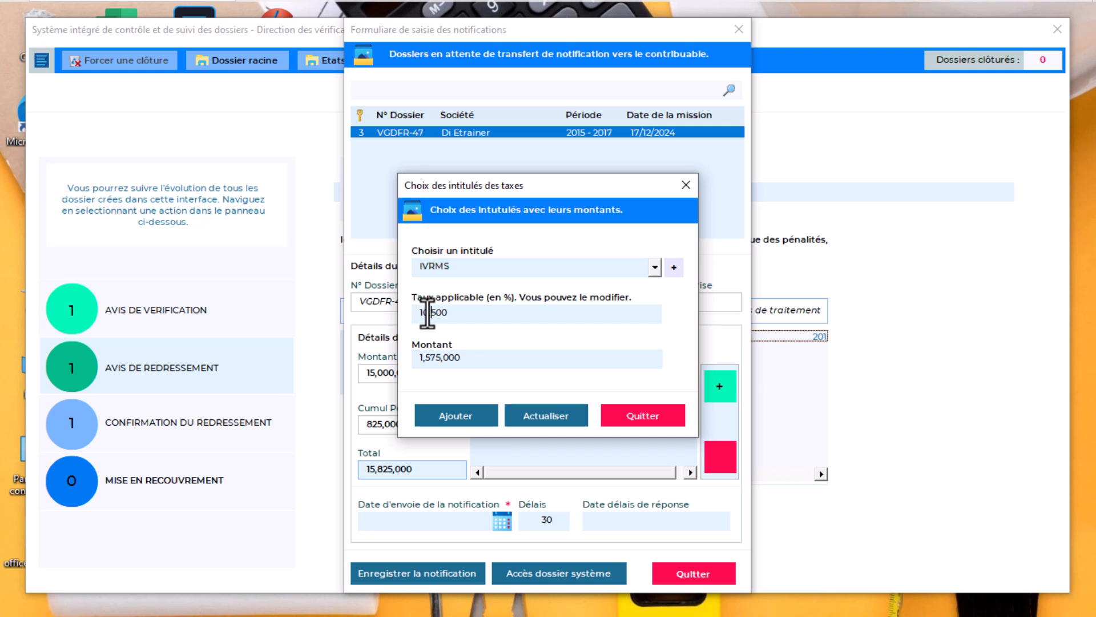
pyautogui.click(453, 415)
pyautogui.moveTo(420, 473); pyautogui.dragTo(317, 473)
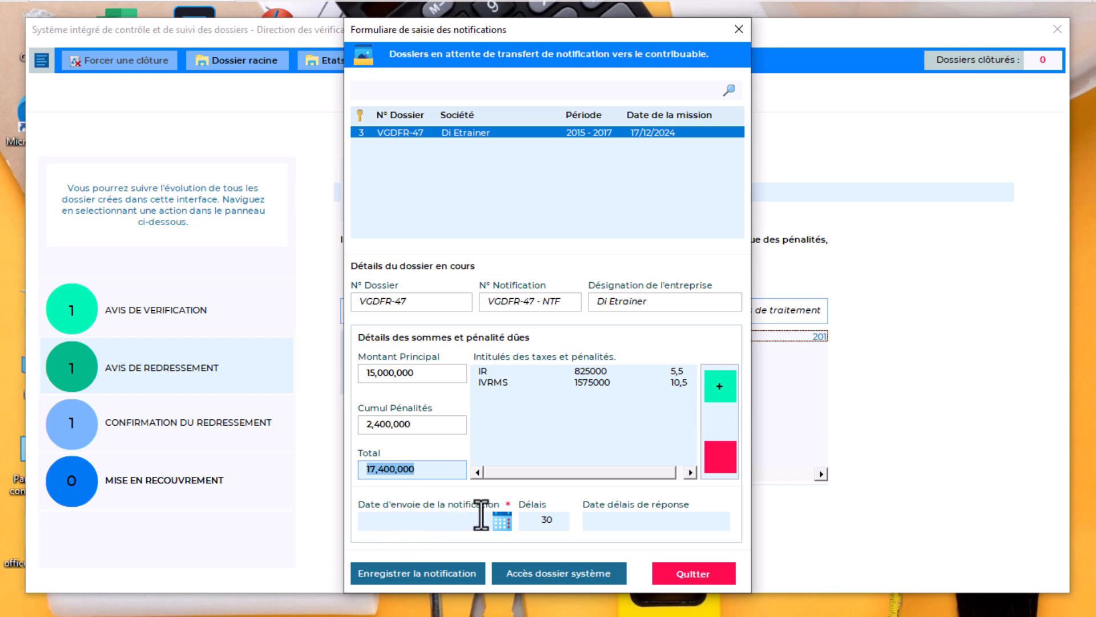
# Date the VGDFR-47 notification 26 December 2024 and save it, generating its PDF
pyautogui.click(502, 521)
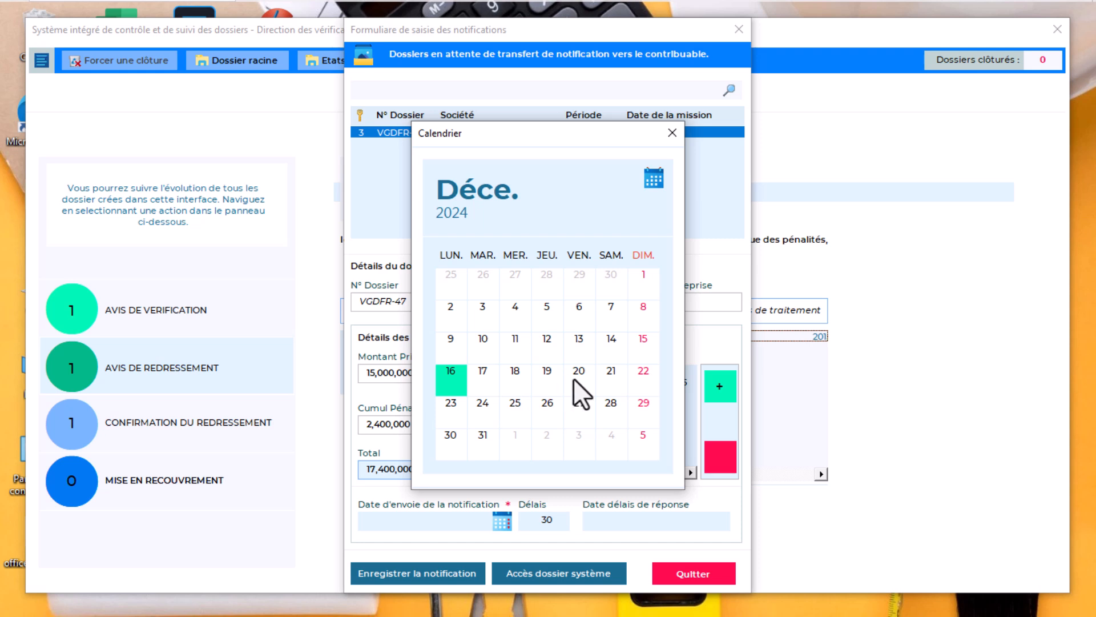
pyautogui.click(548, 402)
pyautogui.click(548, 402)
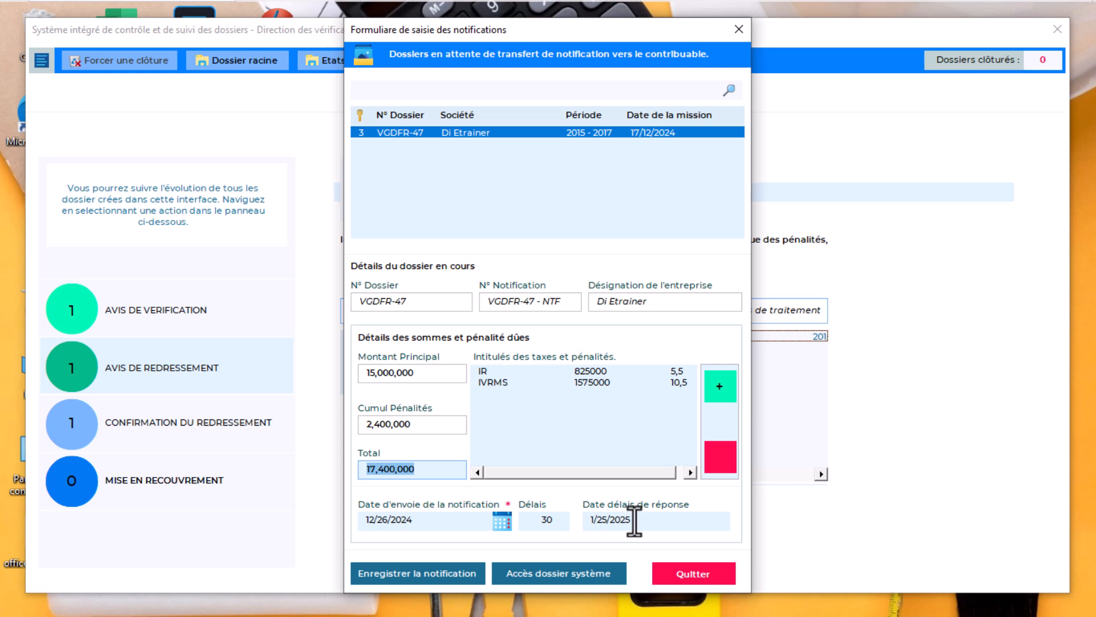
pyautogui.click(433, 572)
pyautogui.press('Return')
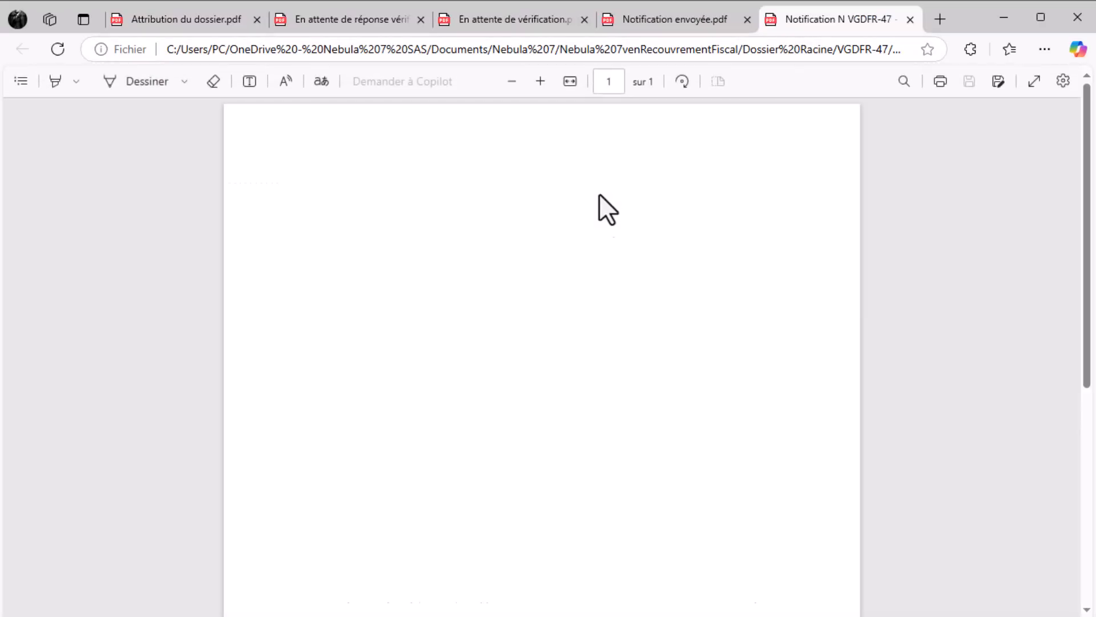
# Read through the Notification N VGDFR-47 PDF, then close its browser tab
pyautogui.scroll(-7, 663, 365)
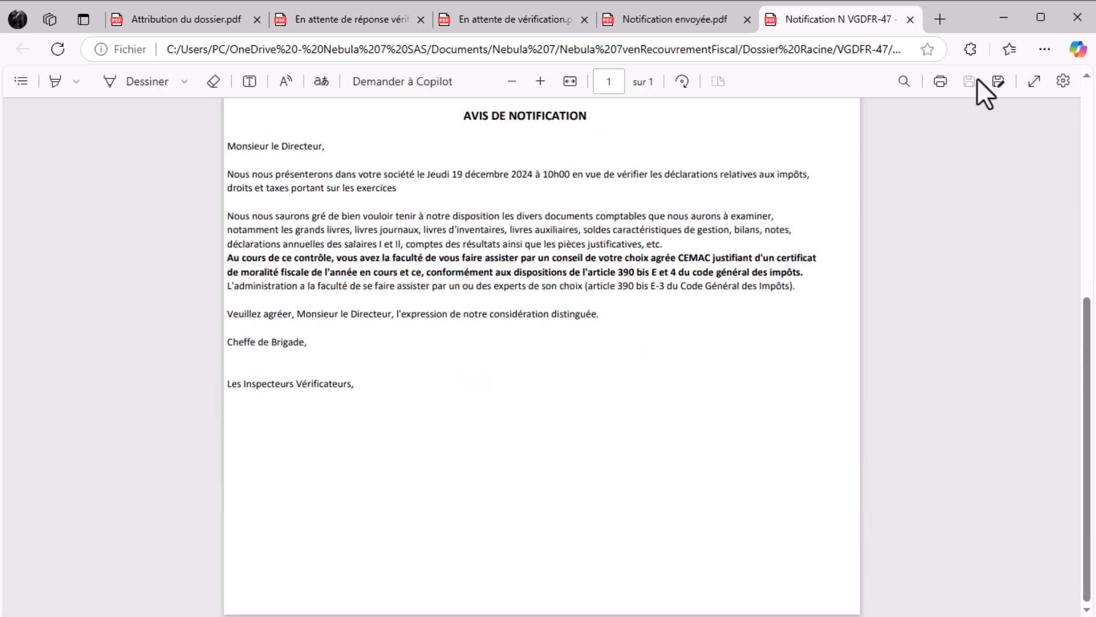
pyautogui.click(910, 19)
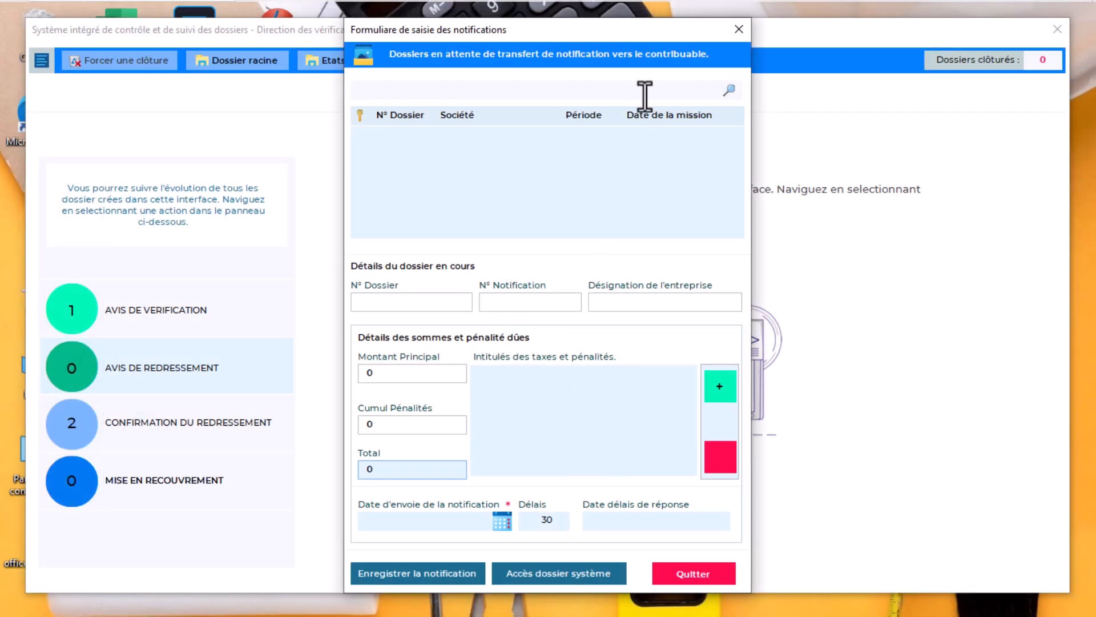
# Close the empty notification form and open the taxpayer-response form from Confirmation du redressement
pyautogui.click(731, 22)
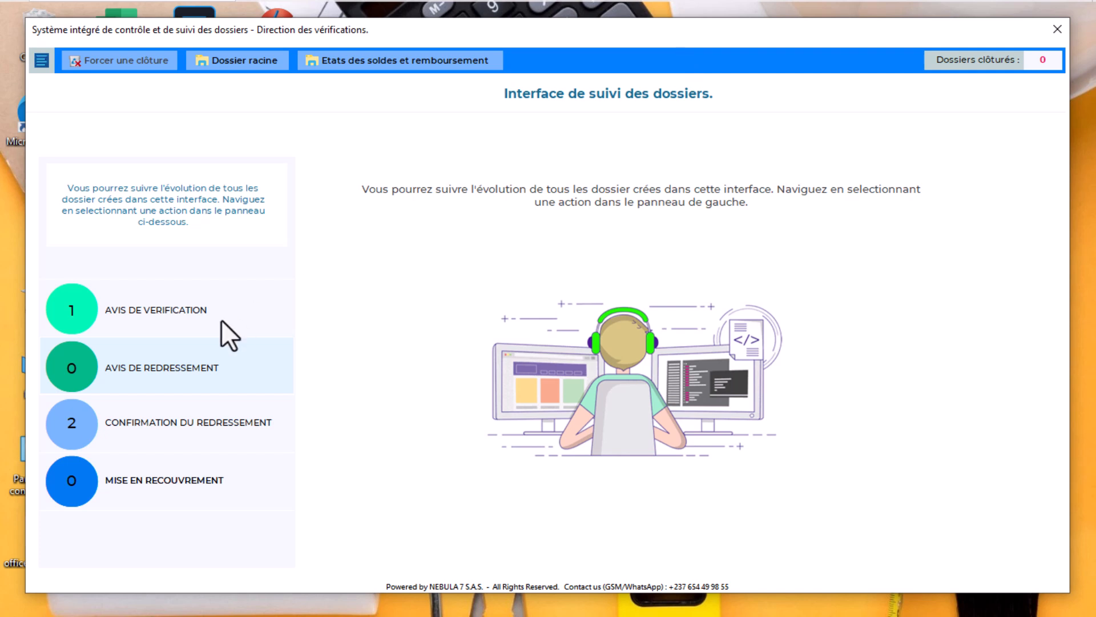
pyautogui.click(163, 424)
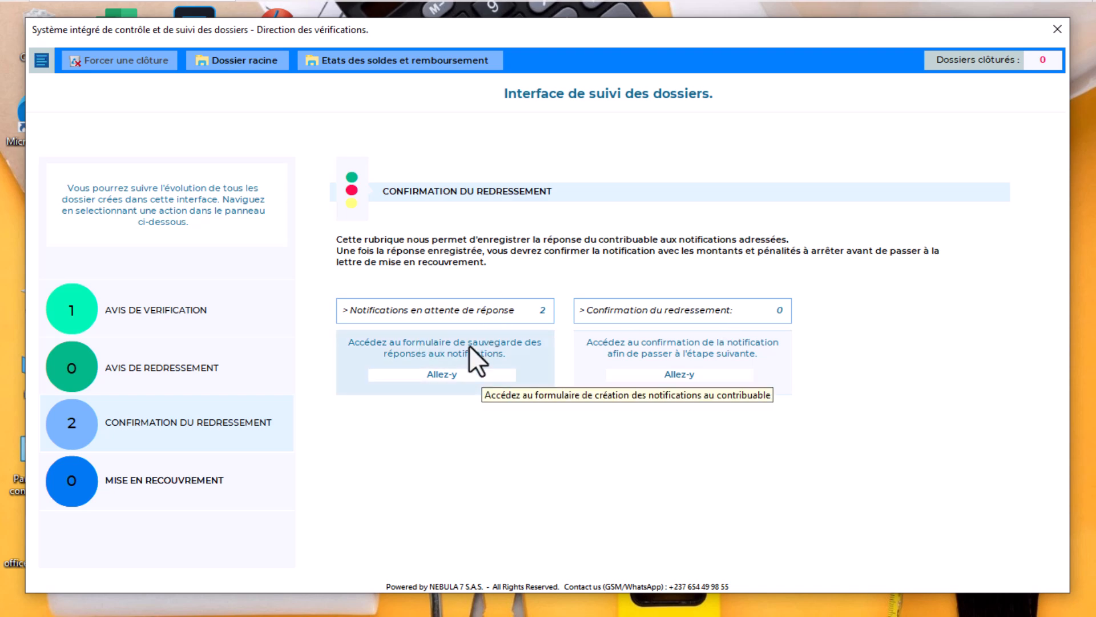
pyautogui.click(438, 356)
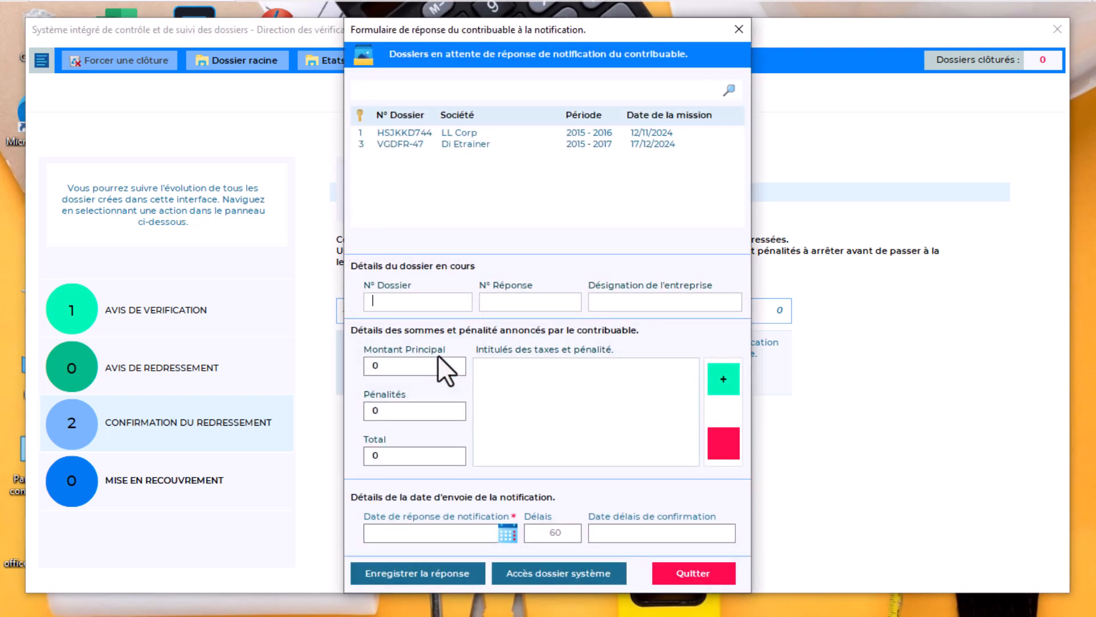
# Load dossier VGDFR-47 into the response form and select its 17,400,000 total amount
pyautogui.click(467, 145)
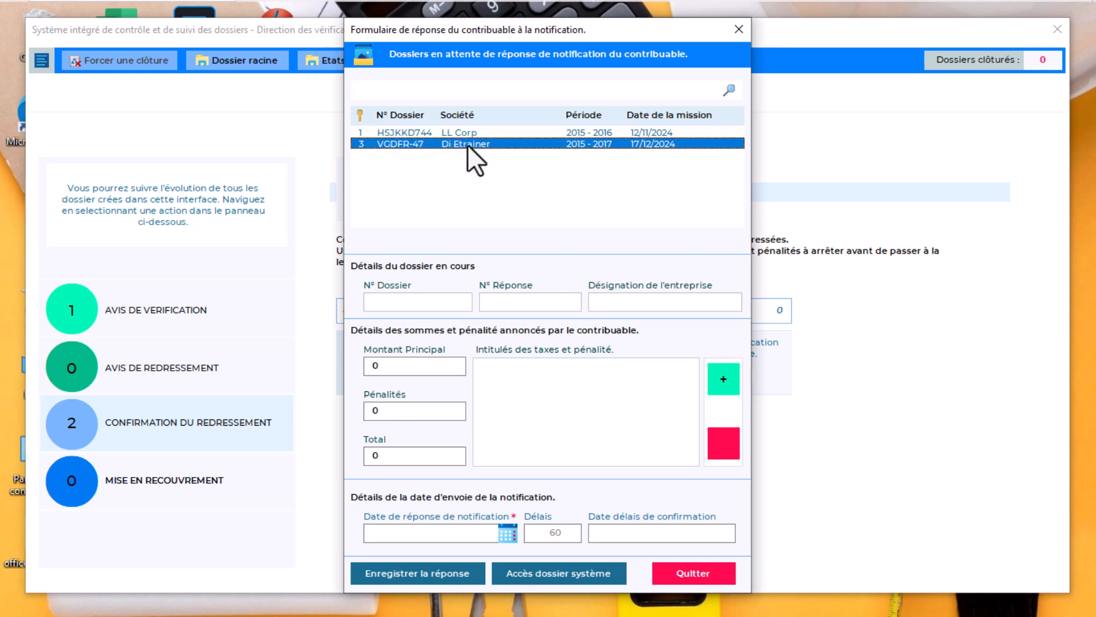
pyautogui.doubleClick(467, 144)
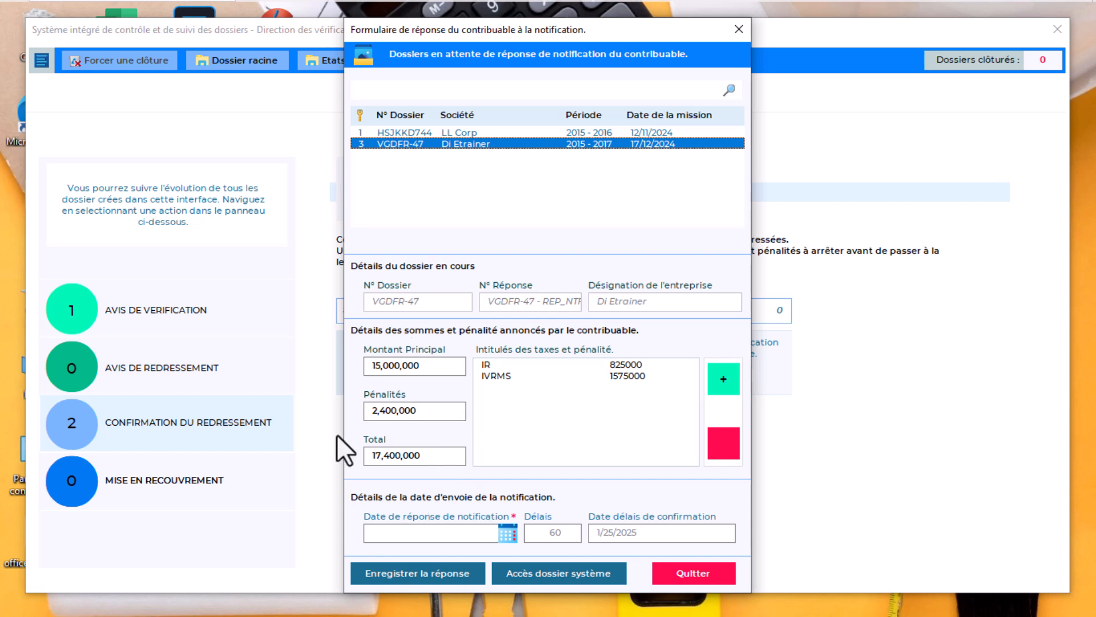
pyautogui.moveTo(428, 455); pyautogui.dragTo(318, 462)
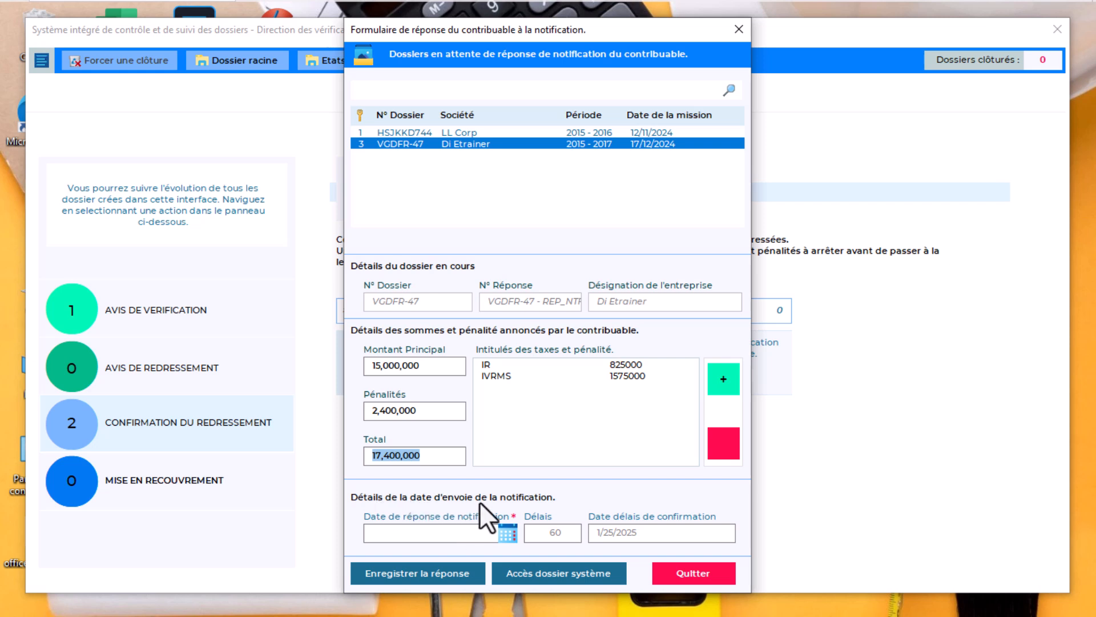
# Record the taxpayer's response dated 27 December 2024 and confirm saving it
pyautogui.click(506, 533)
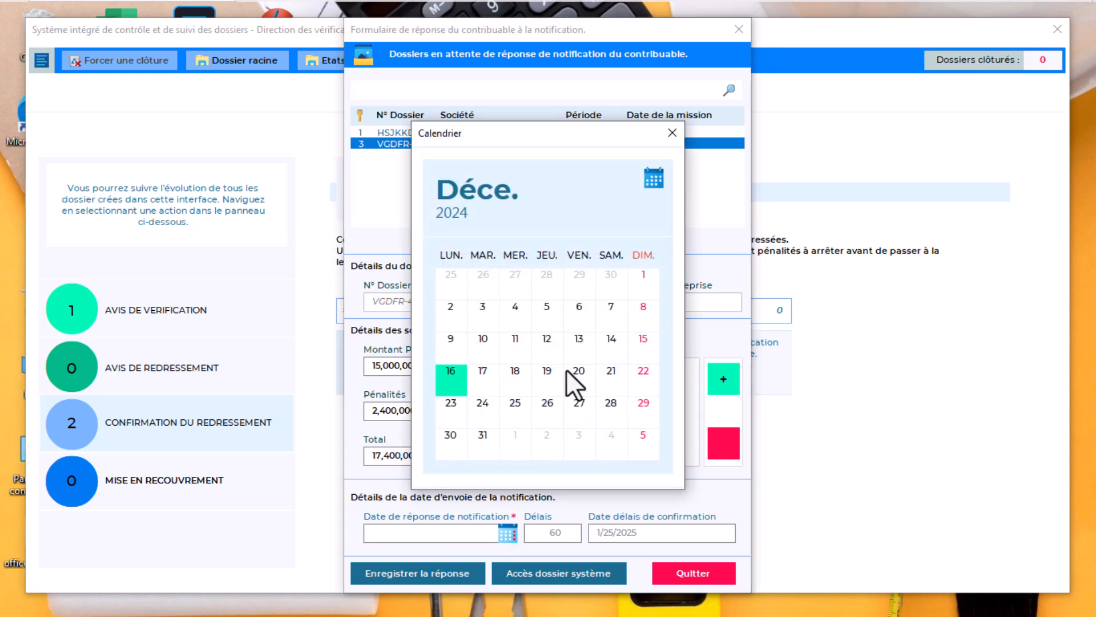
pyautogui.click(579, 403)
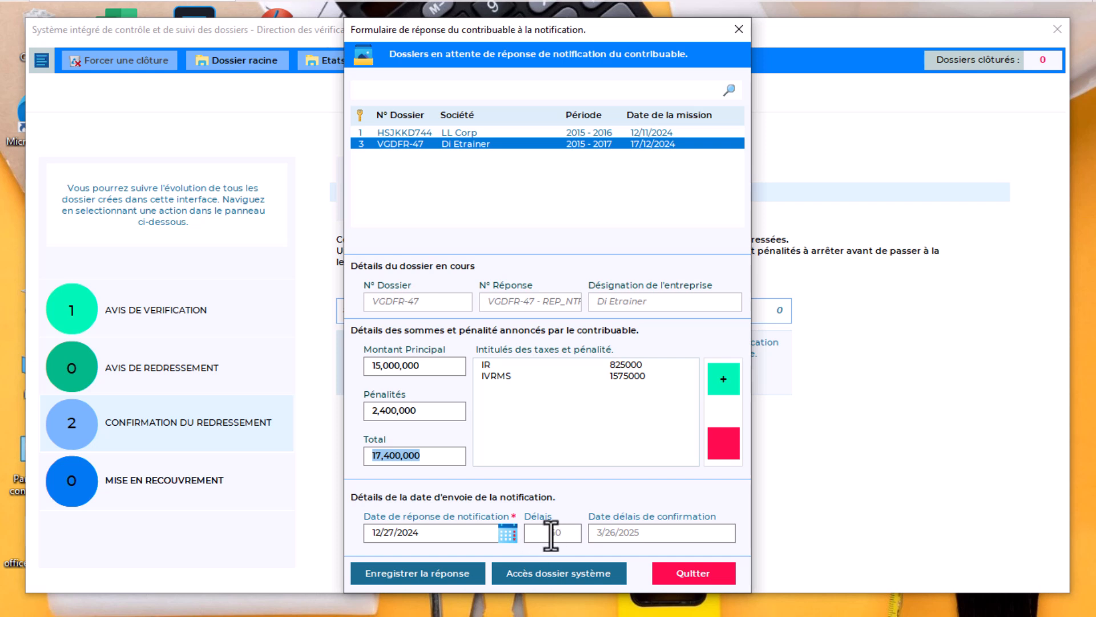
pyautogui.click(430, 578)
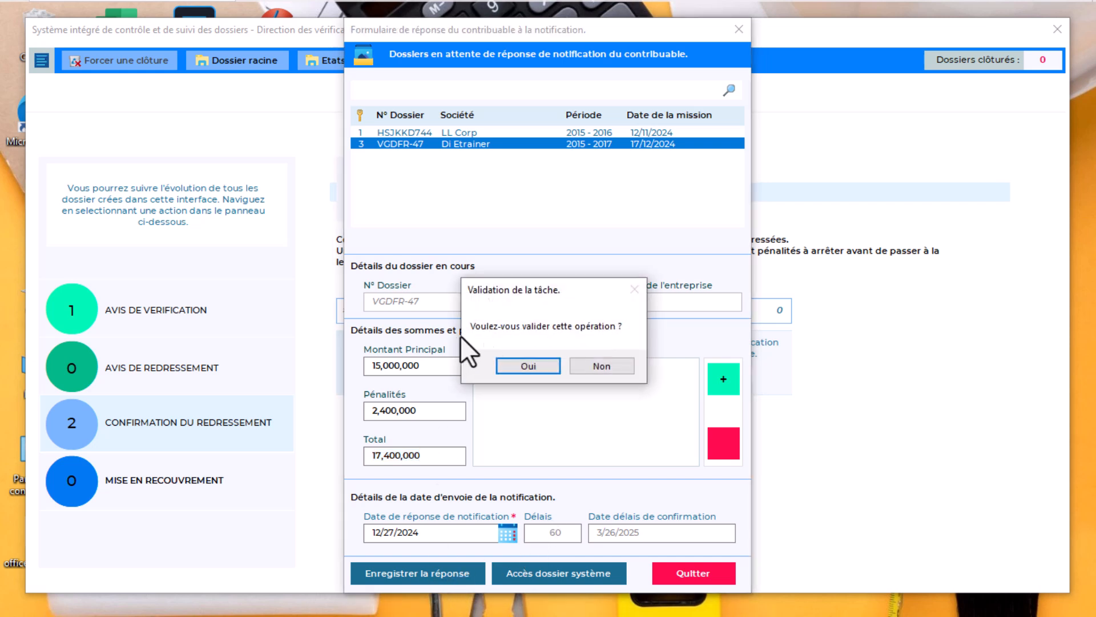
pyautogui.click(523, 366)
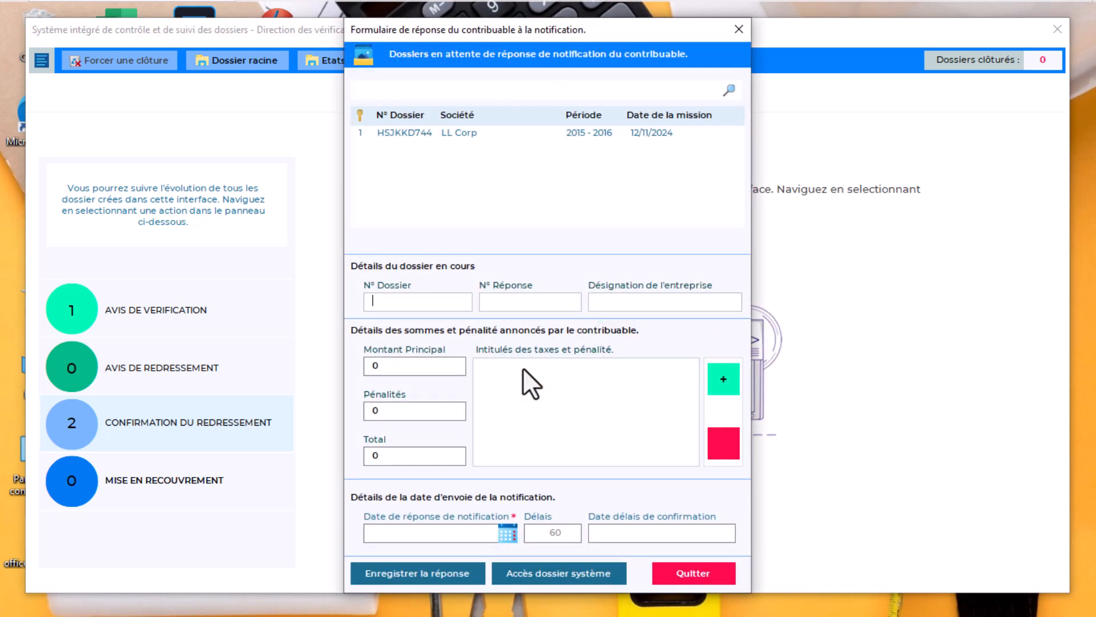
# Close the response form, open the adjustment confirmation form, and load dossier VGDFR-47
pyautogui.click(739, 29)
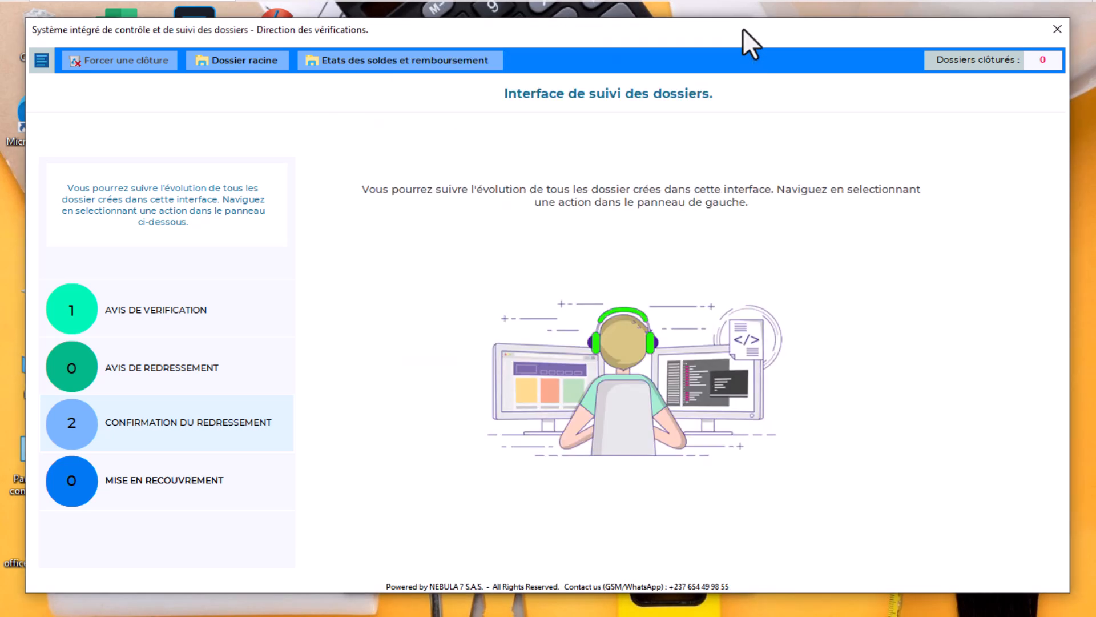
pyautogui.click(142, 423)
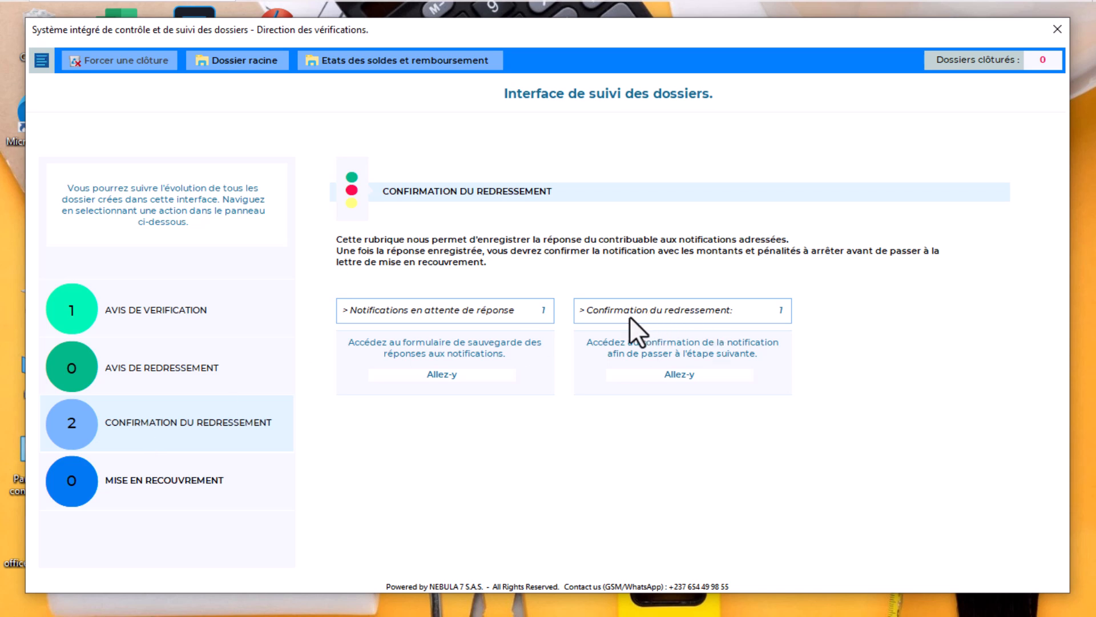
pyautogui.click(677, 331)
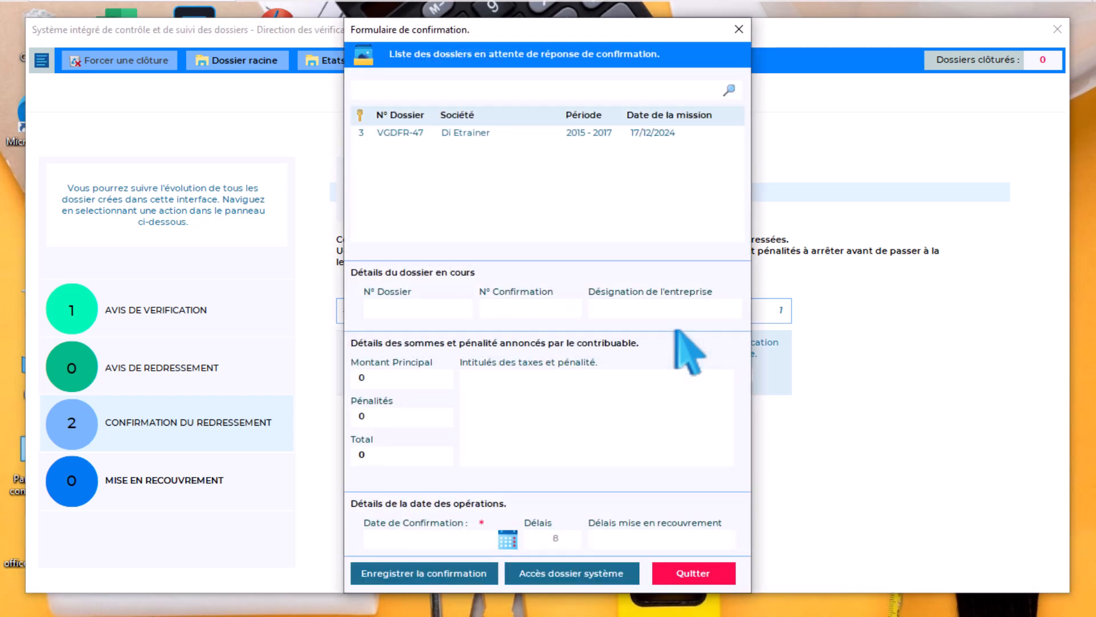
pyautogui.click(468, 135)
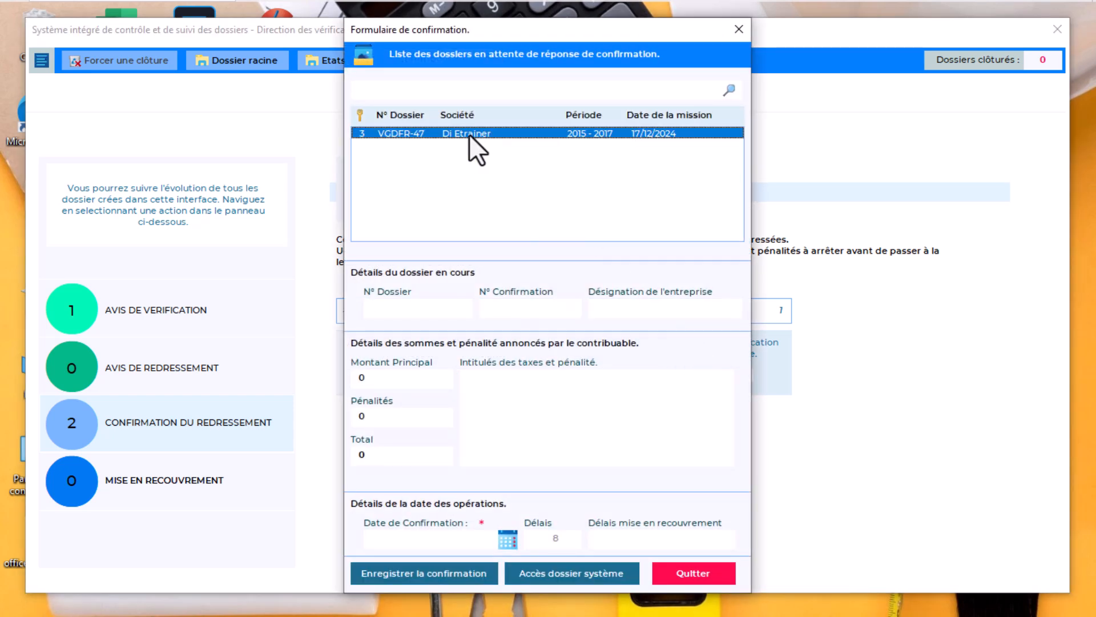
pyautogui.doubleClick(469, 133)
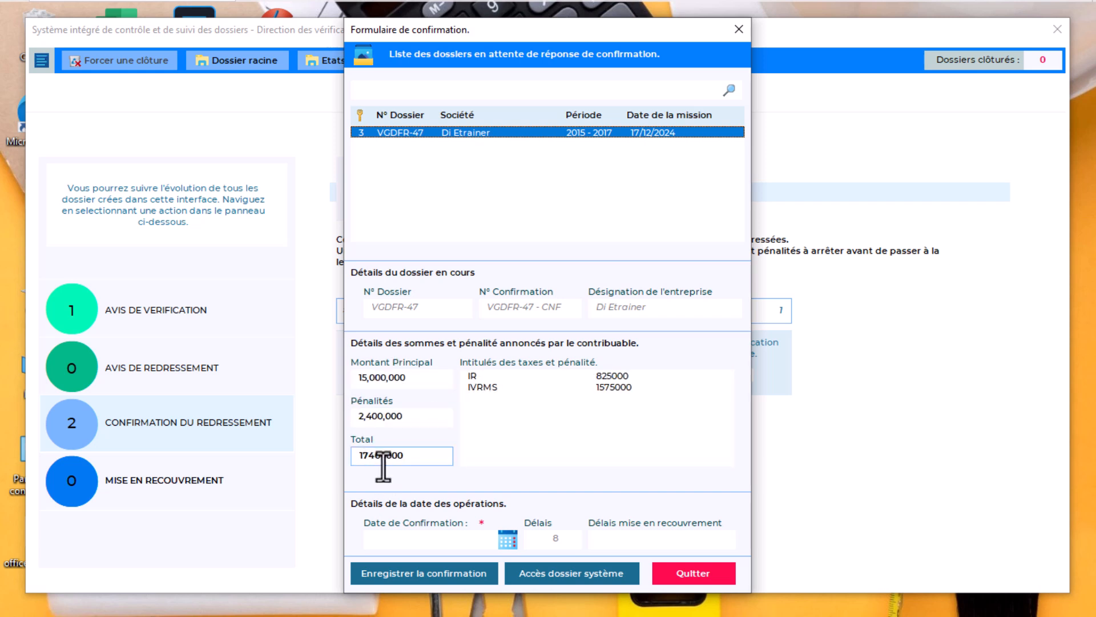
# Set the confirmation date to 30 December 2024 and save the confirmation
pyautogui.click(507, 539)
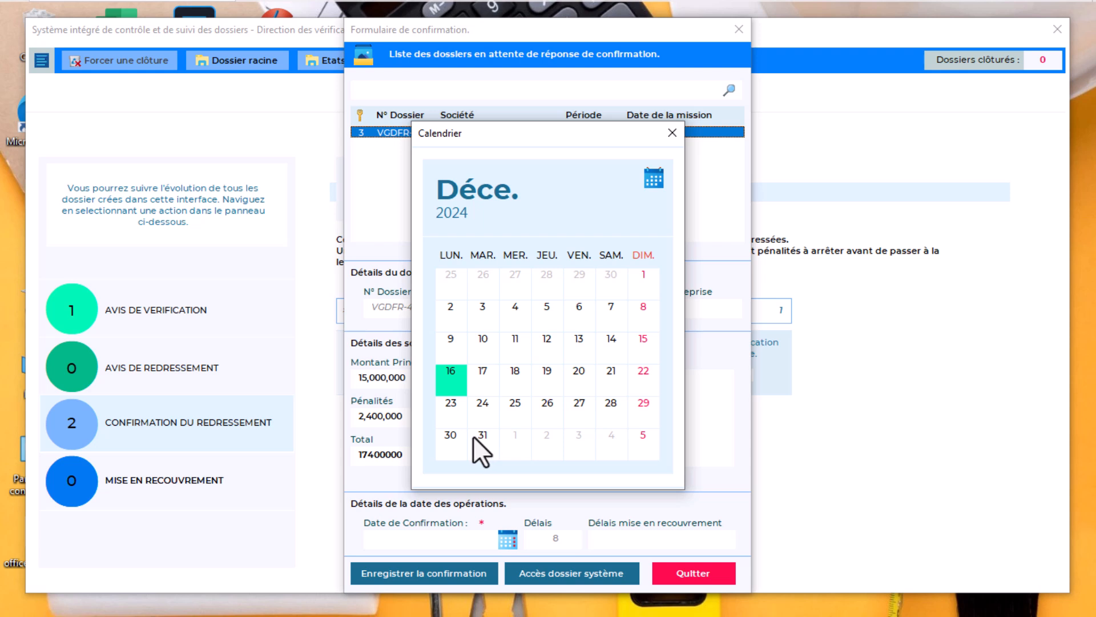
pyautogui.click(449, 435)
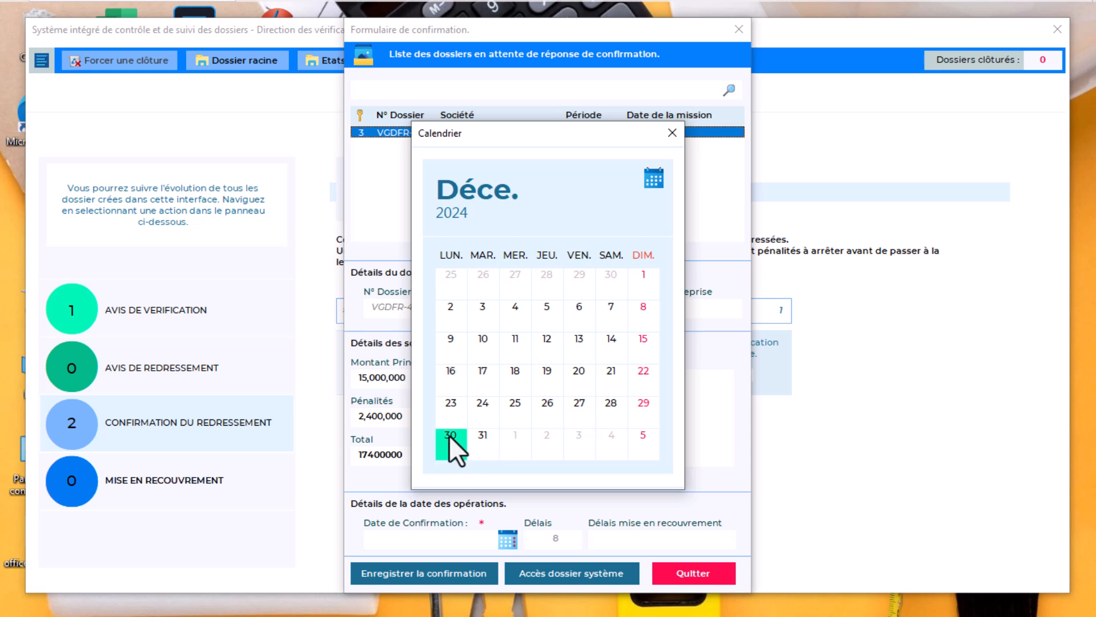
pyautogui.click(615, 539)
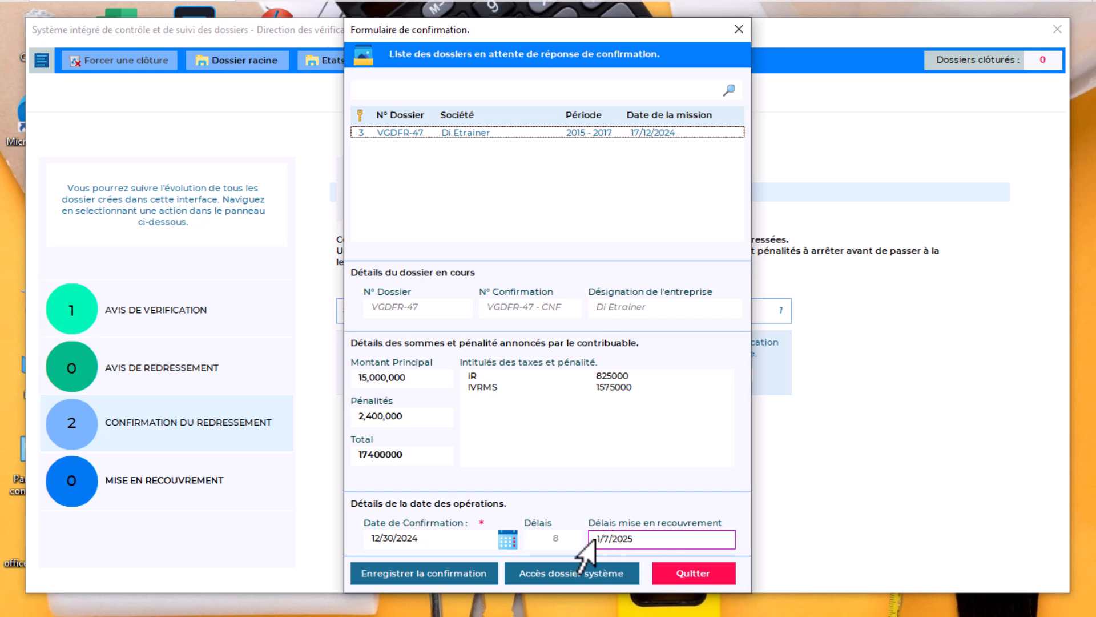
pyautogui.click(434, 573)
pyautogui.press('Return')
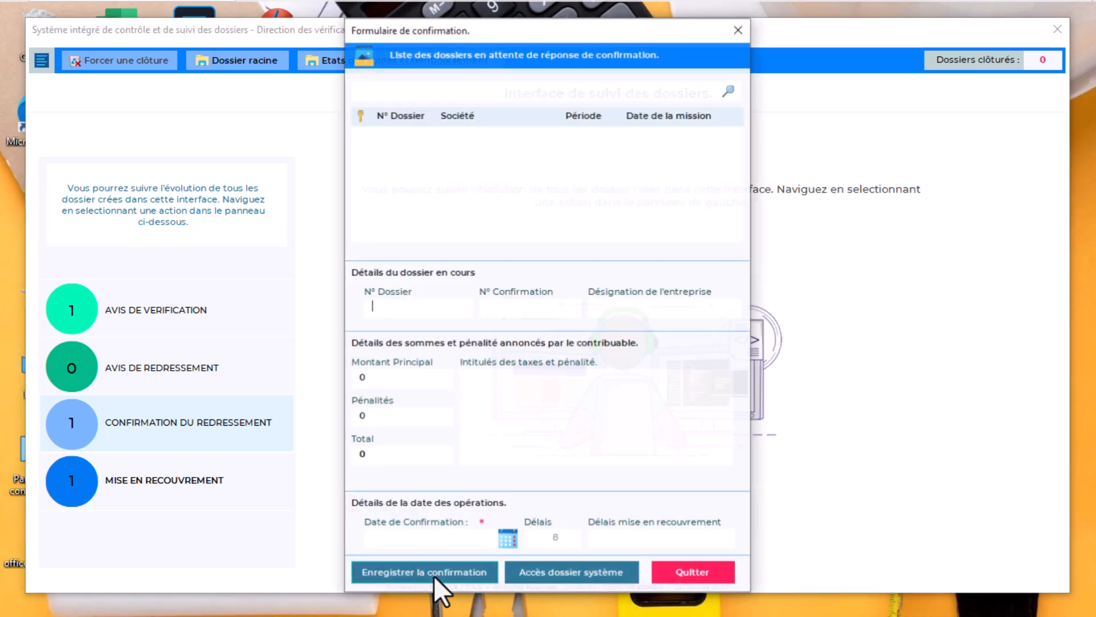
# Close the confirmation form and open the recovery-notice letter form for dossier VGDFR-47
pyautogui.click(737, 31)
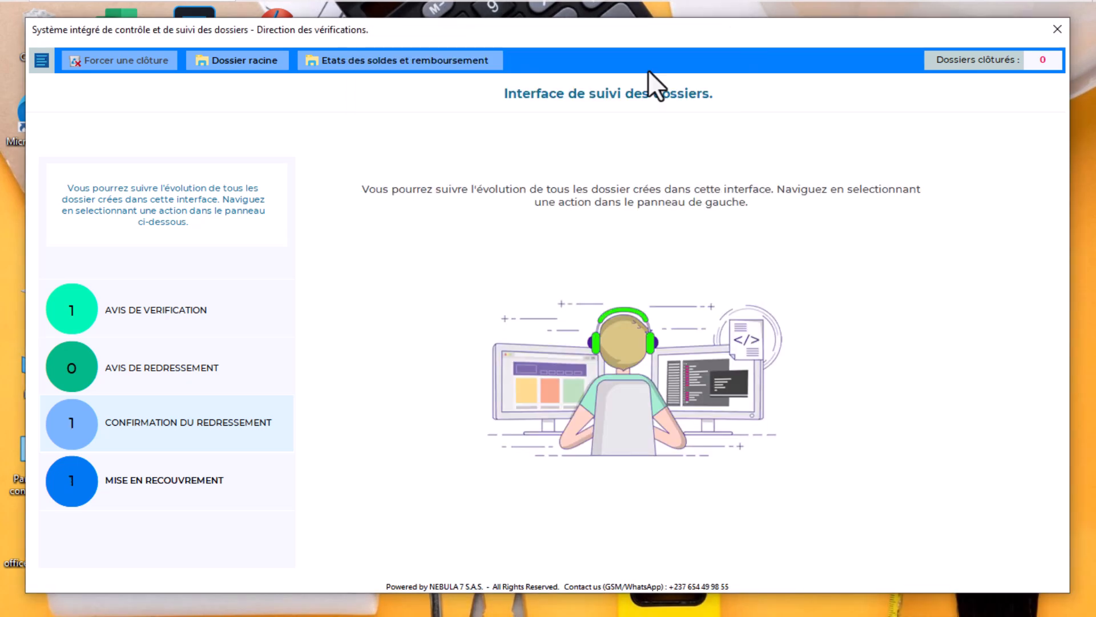
pyautogui.click(140, 481)
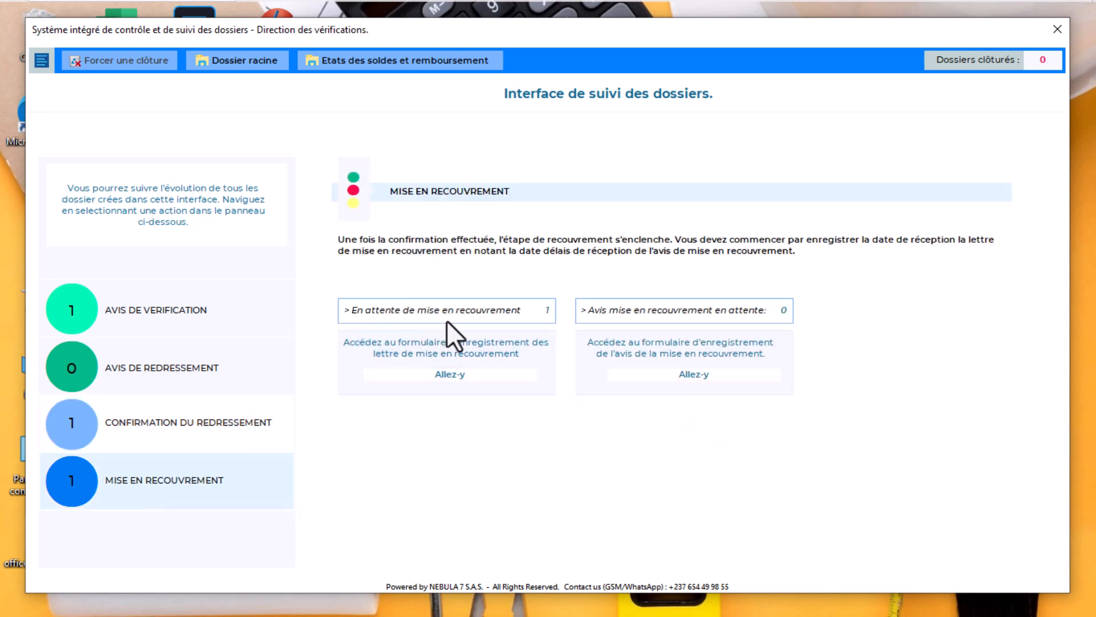
pyautogui.click(463, 362)
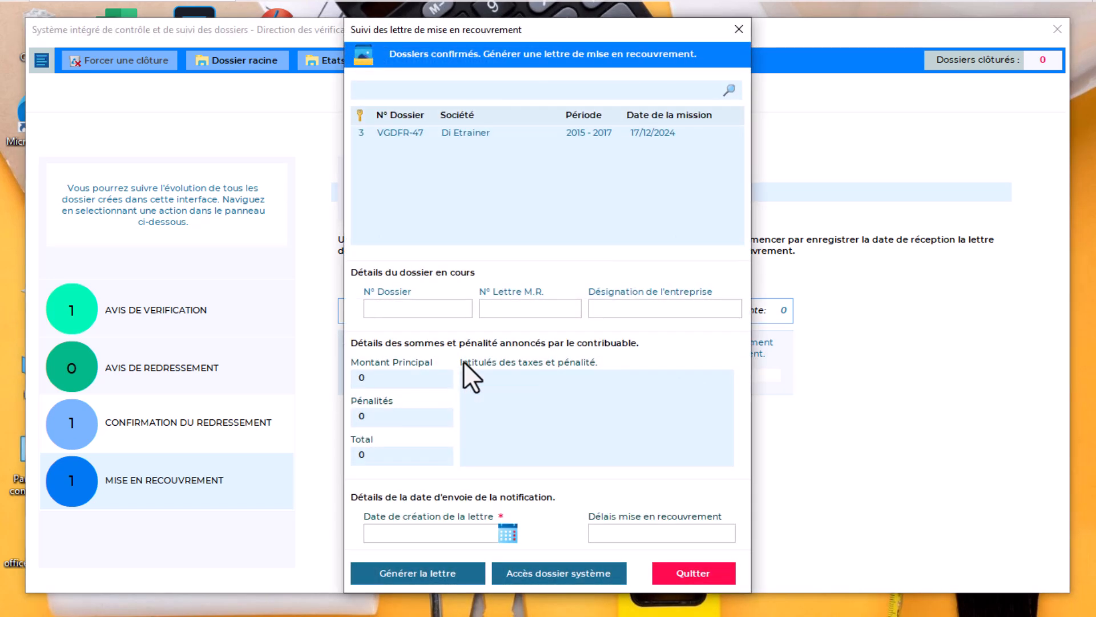
pyautogui.click(467, 131)
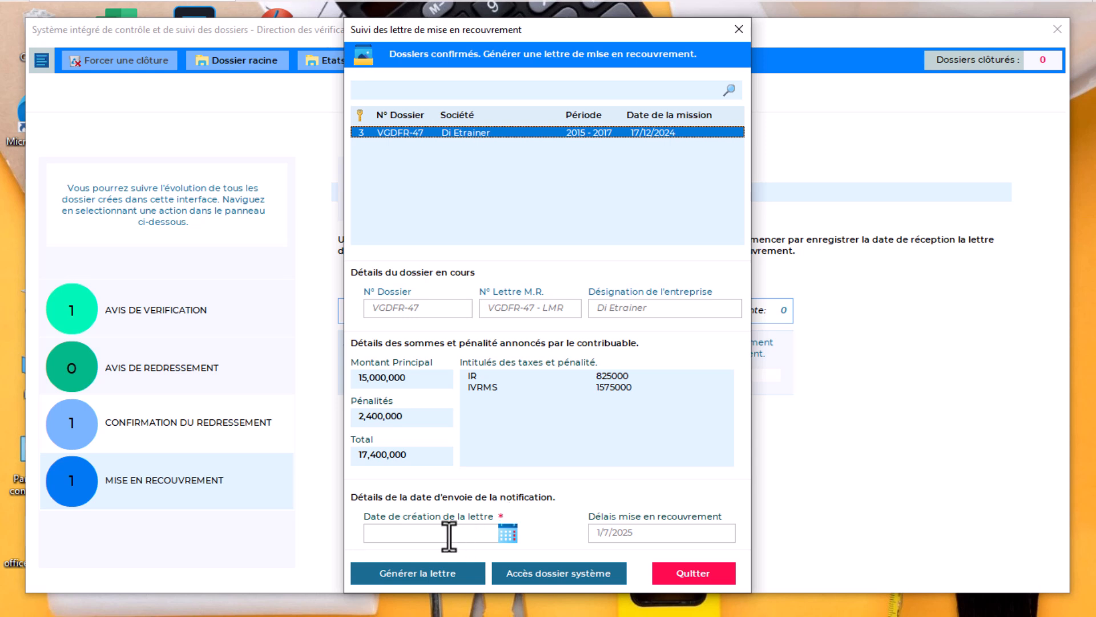
# Set the letter's creation date to 2 January 2025 and generate the recovery-notice letter
pyautogui.click(507, 532)
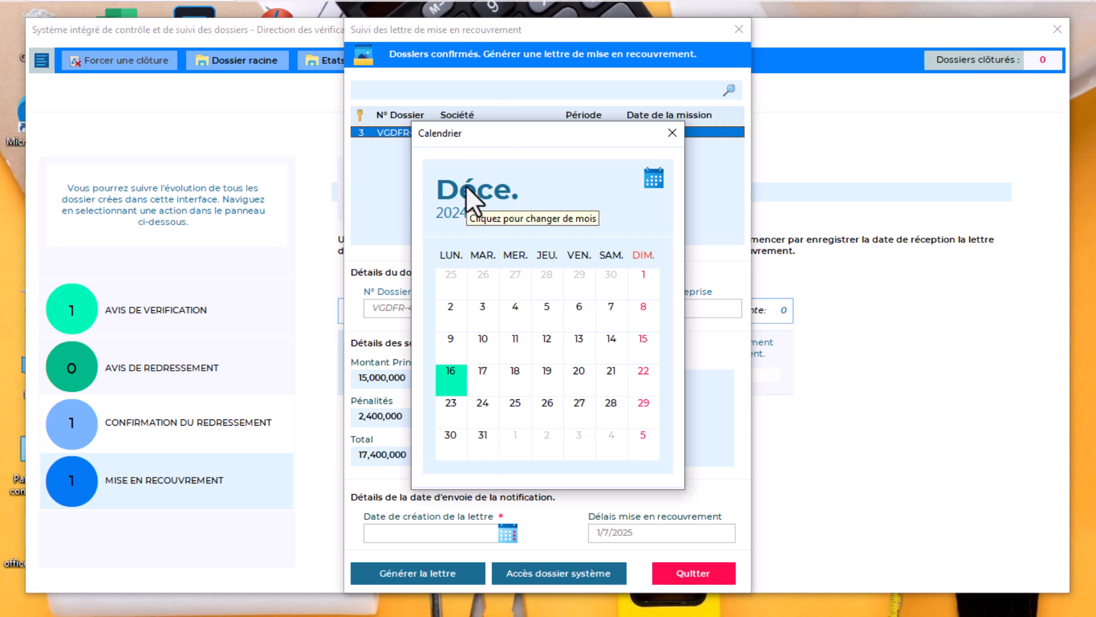
pyautogui.click(460, 201)
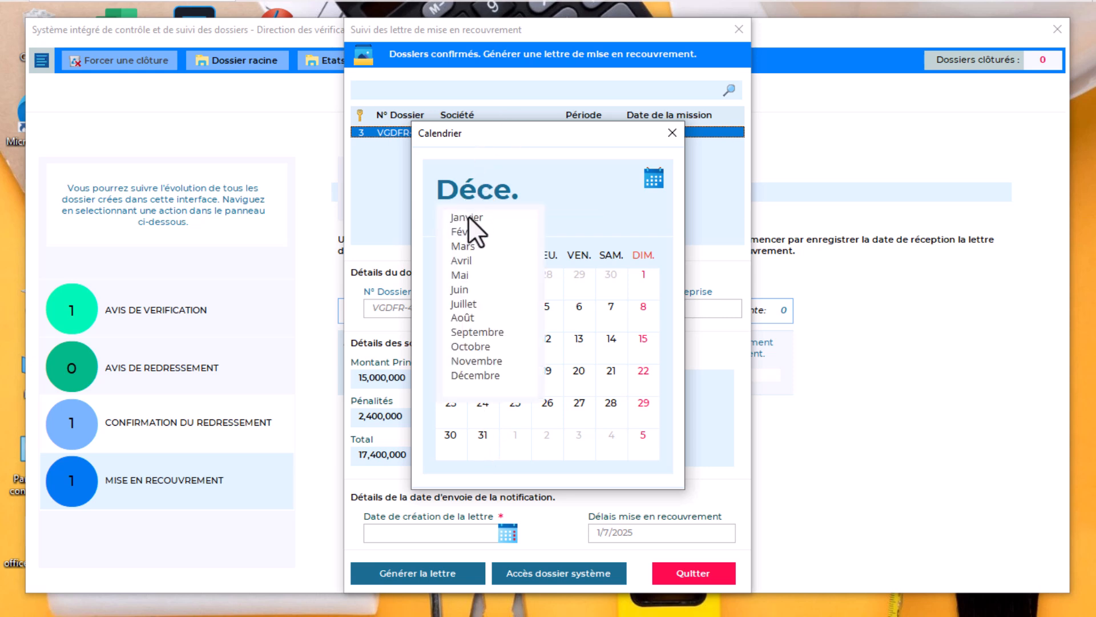
pyautogui.click(468, 215)
pyautogui.click(457, 212)
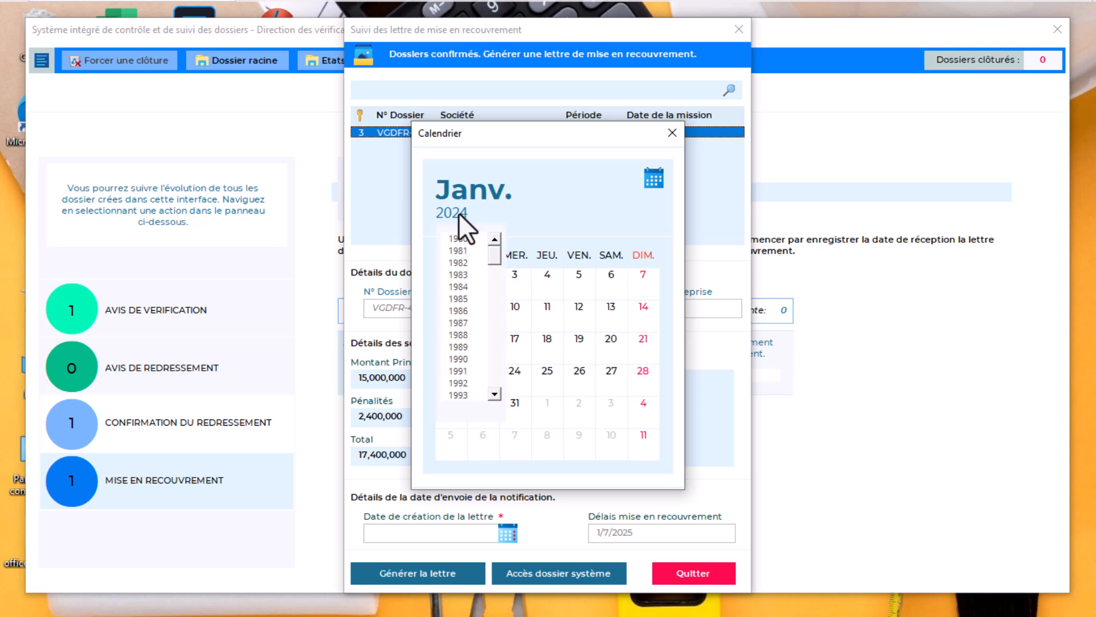
pyautogui.moveTo(488, 255); pyautogui.dragTo(497, 313)
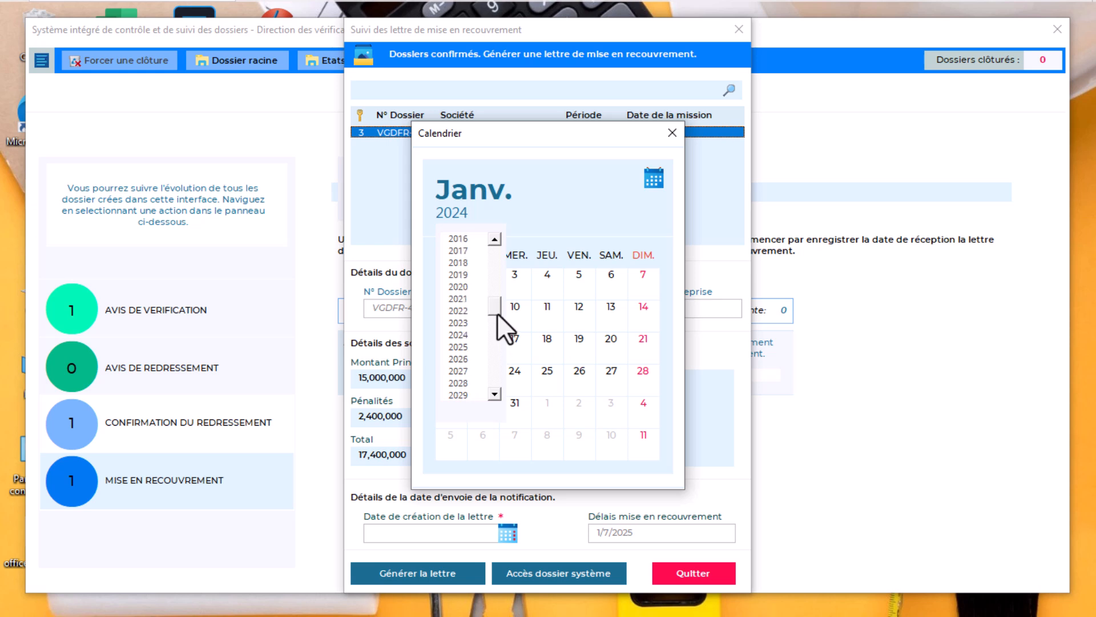
pyautogui.click(463, 348)
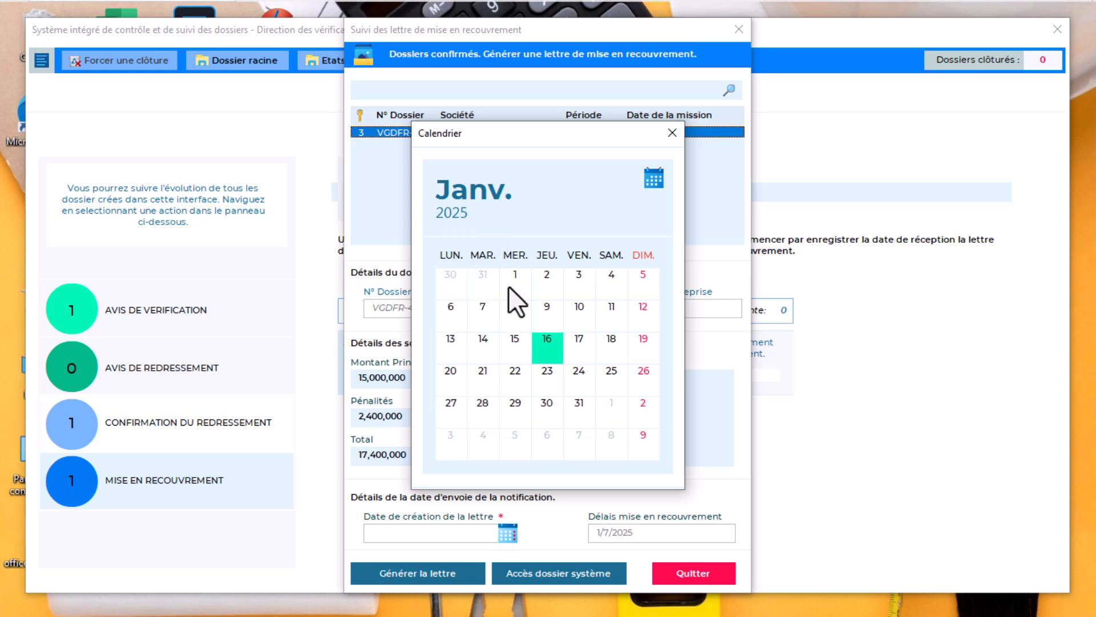
pyautogui.click(546, 279)
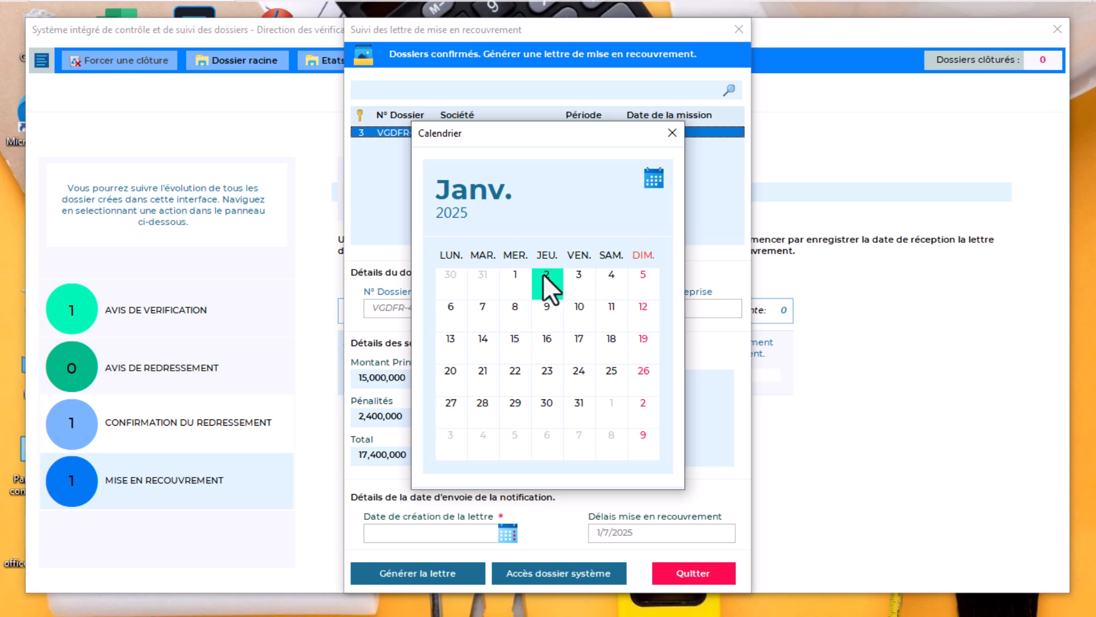
pyautogui.click(543, 273)
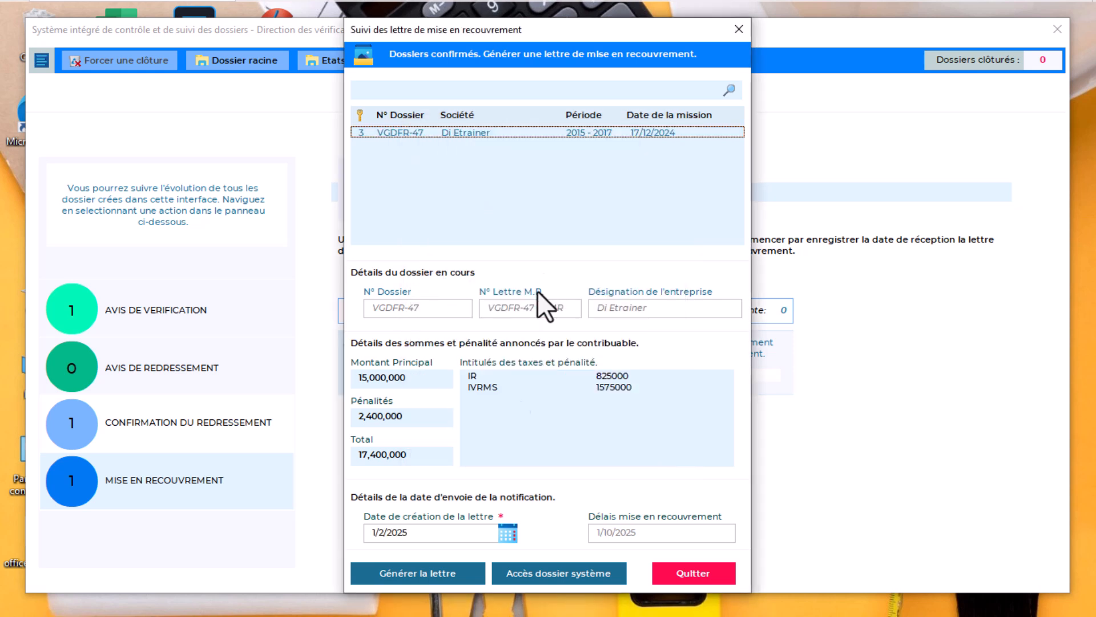
pyautogui.click(432, 573)
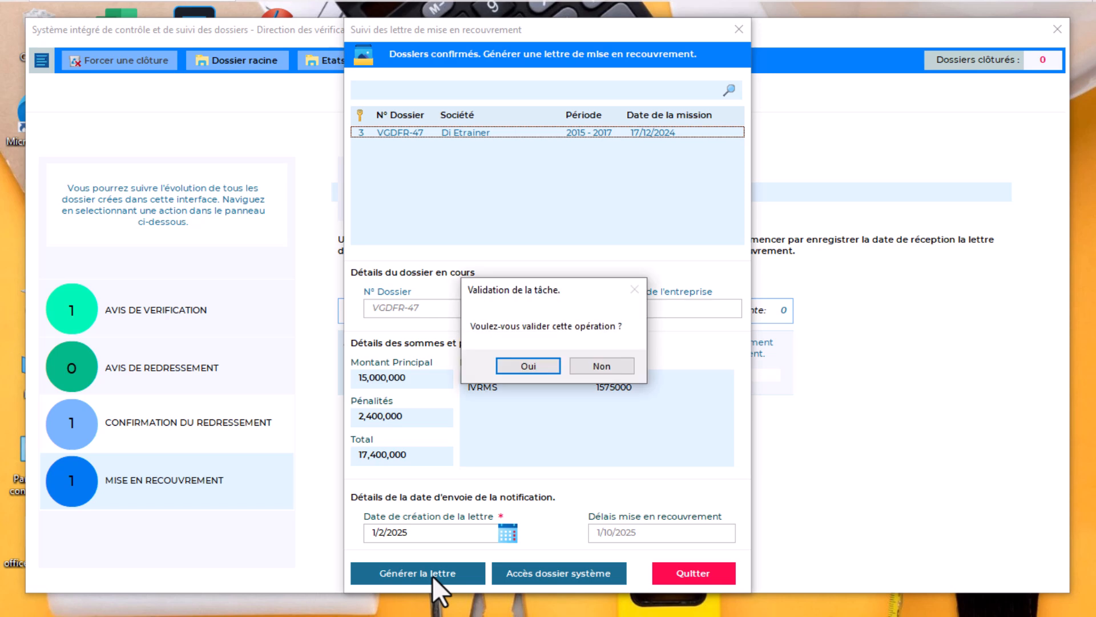
# Approve the letter, close its PDF and the letter form, and open the recovery payment form
pyautogui.press('Return')
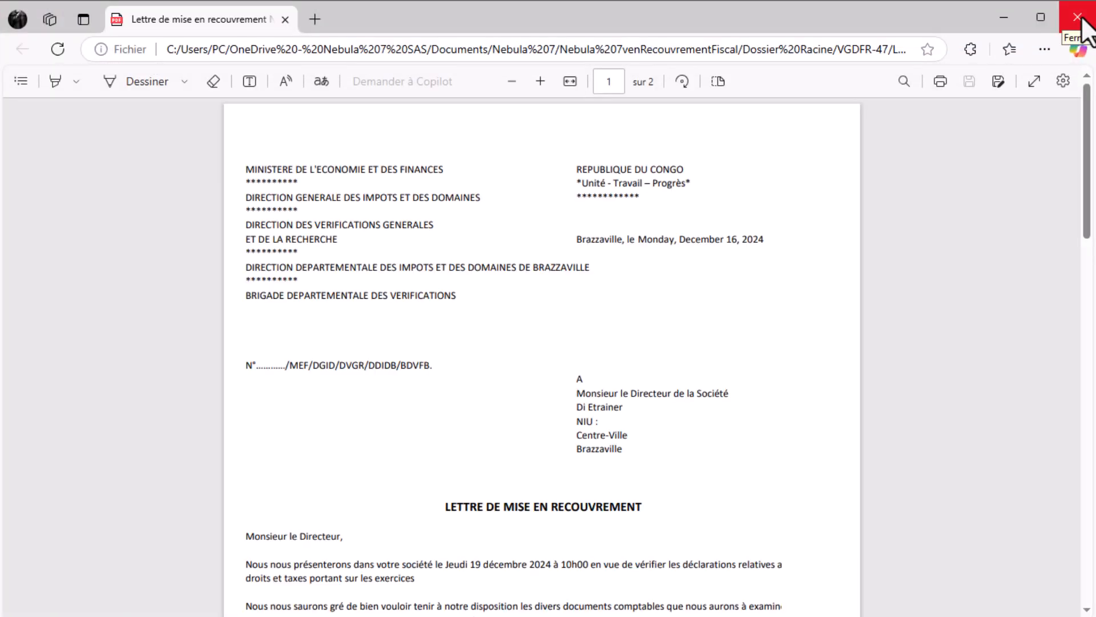
pyautogui.click(1079, 20)
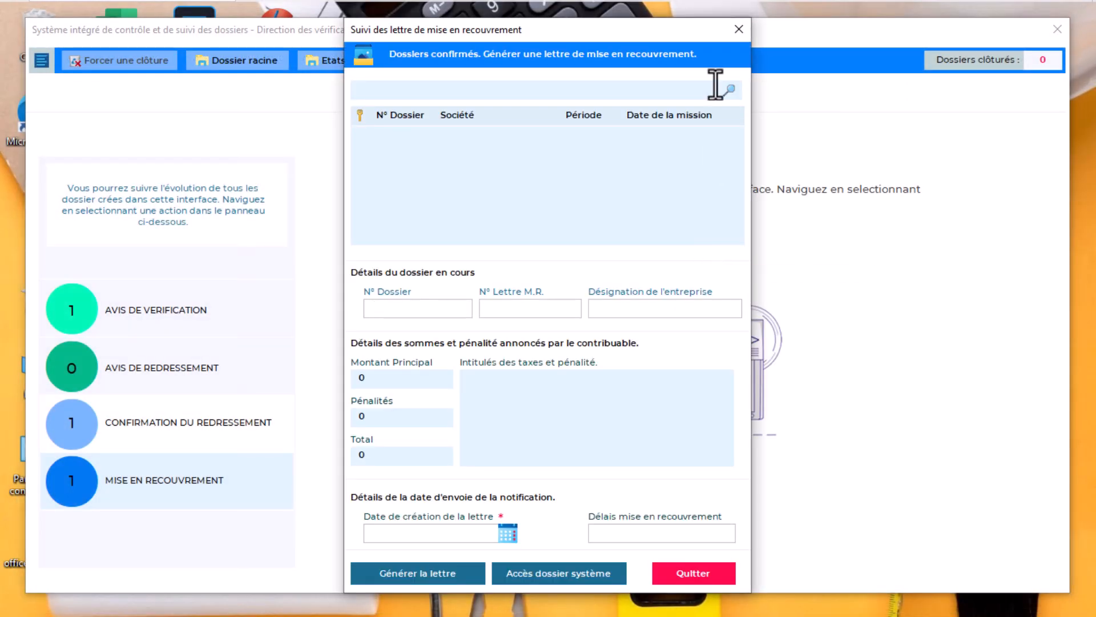
pyautogui.click(738, 33)
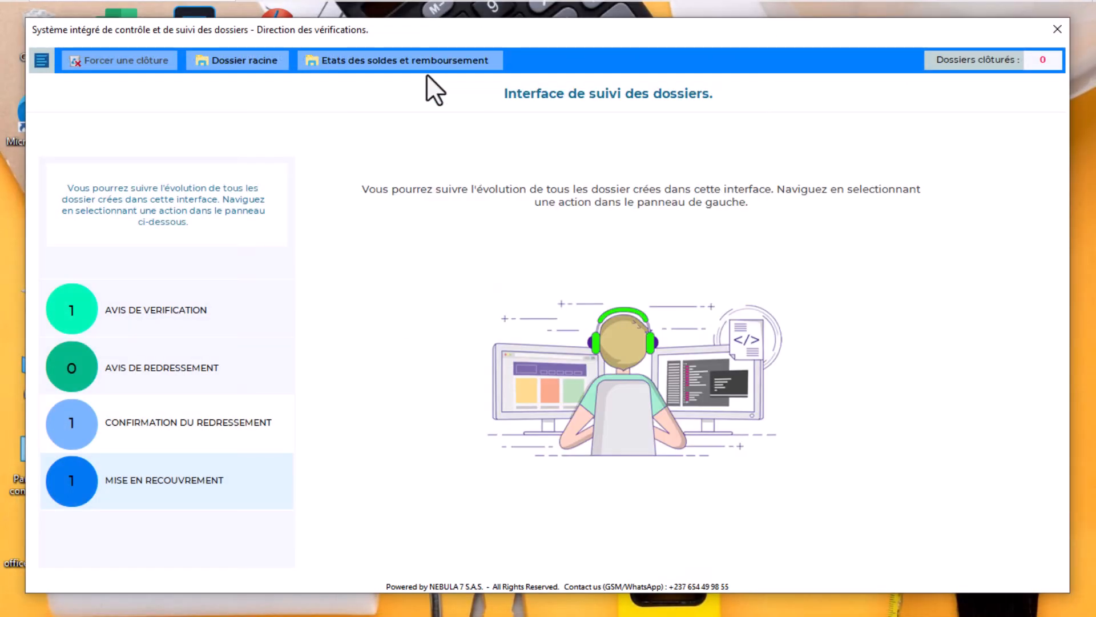
pyautogui.click(358, 60)
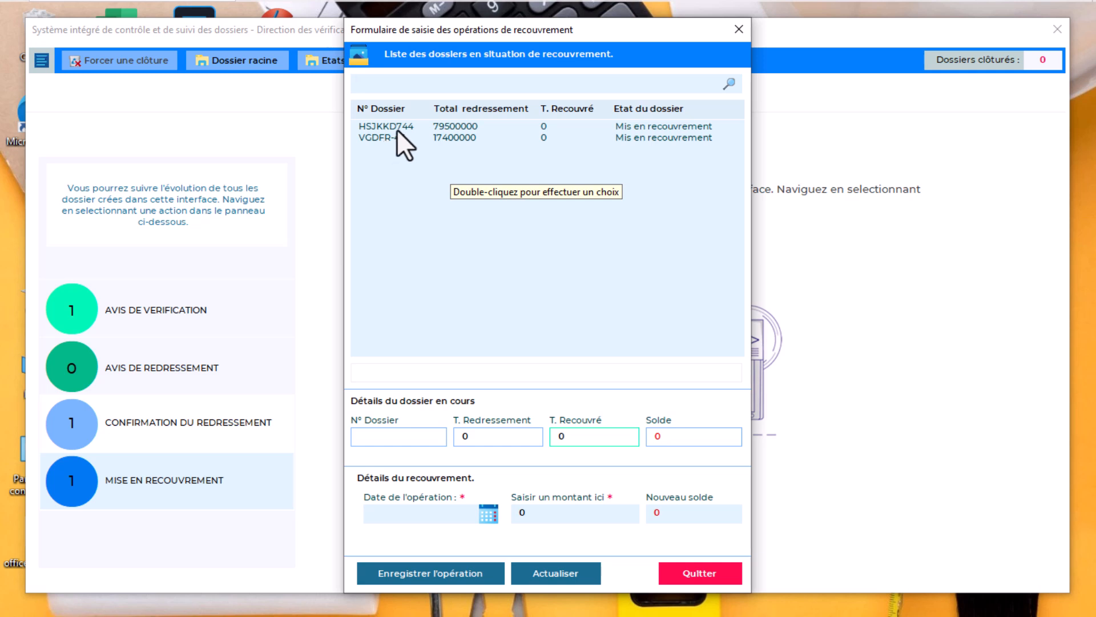
# Choose dossier VGDFR-47 and set the operation date to 6 January 2025
pyautogui.doubleClick(384, 137)
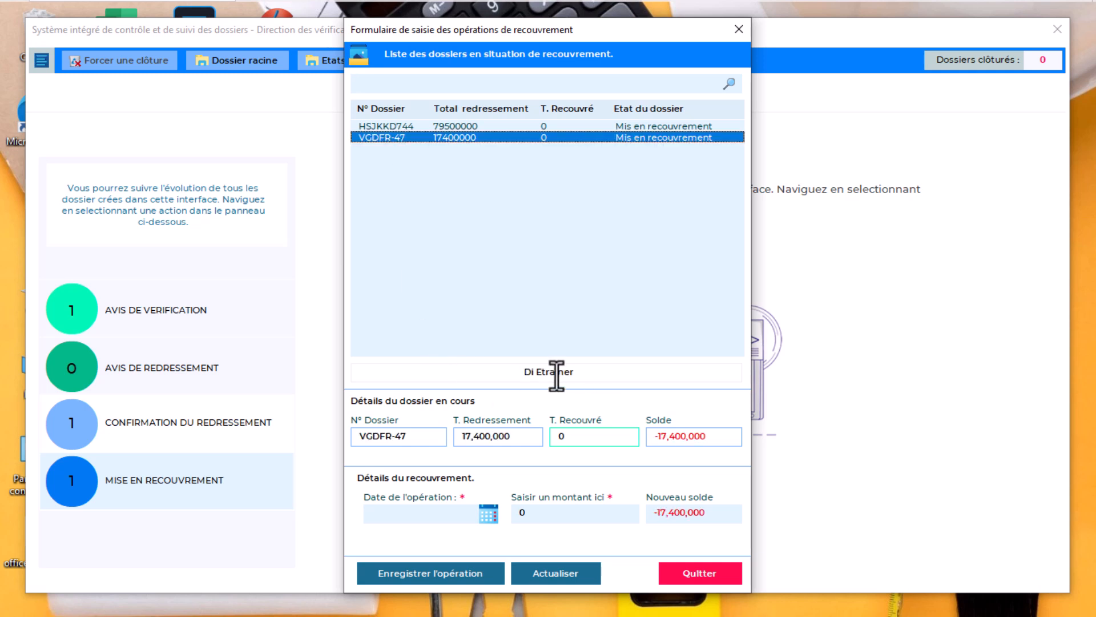
pyautogui.click(562, 437)
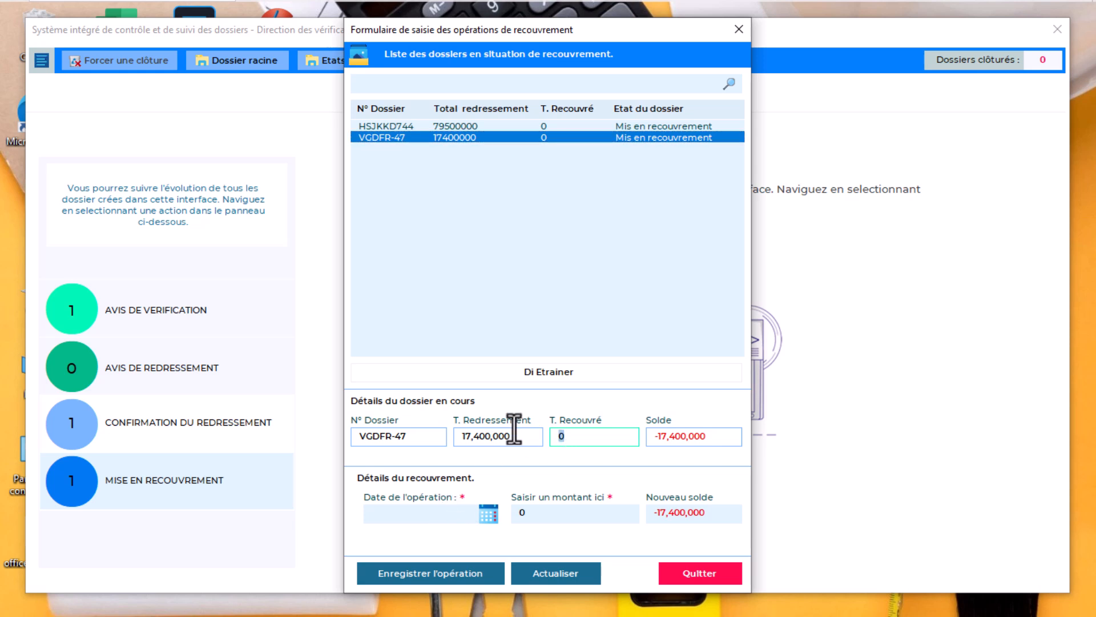
pyautogui.click(565, 438)
pyautogui.click(486, 514)
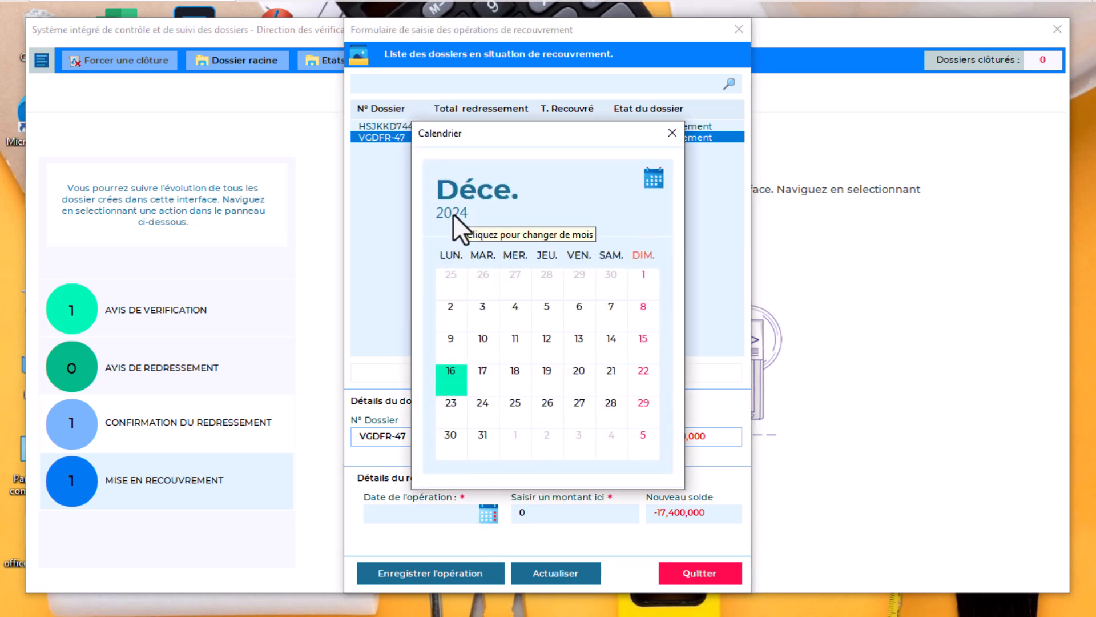
pyautogui.click(451, 213)
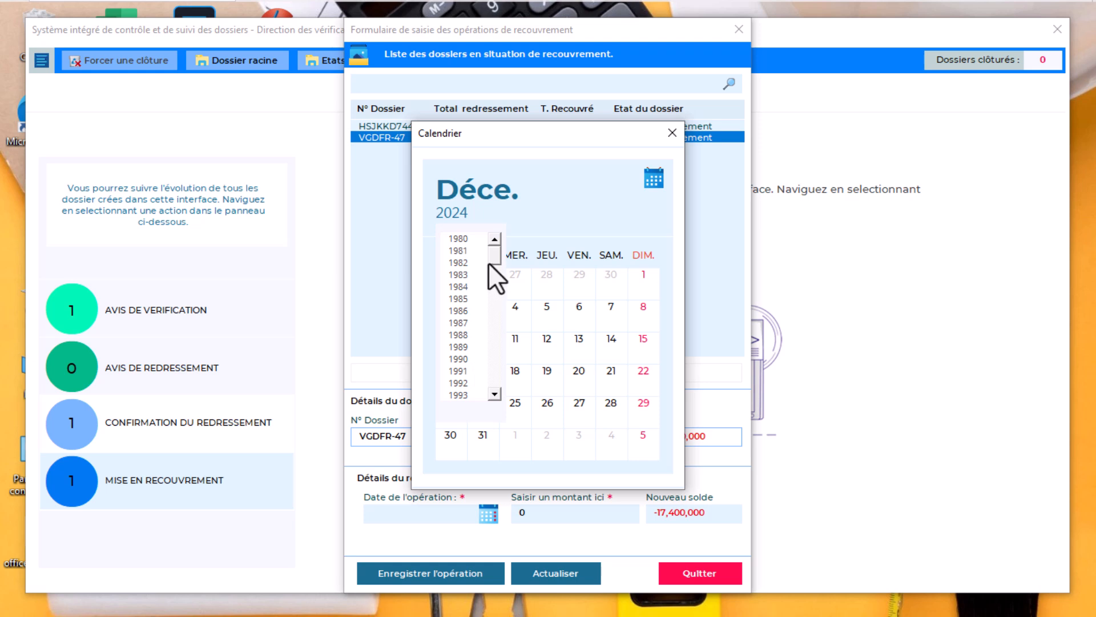
pyautogui.moveTo(492, 256); pyautogui.dragTo(492, 303)
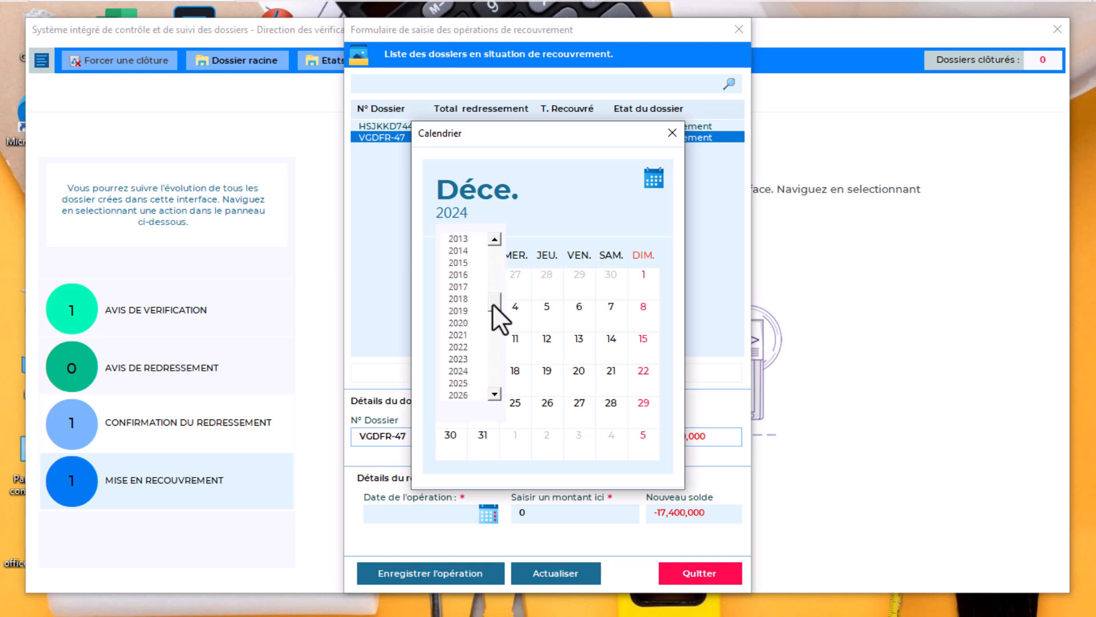
pyautogui.click(461, 383)
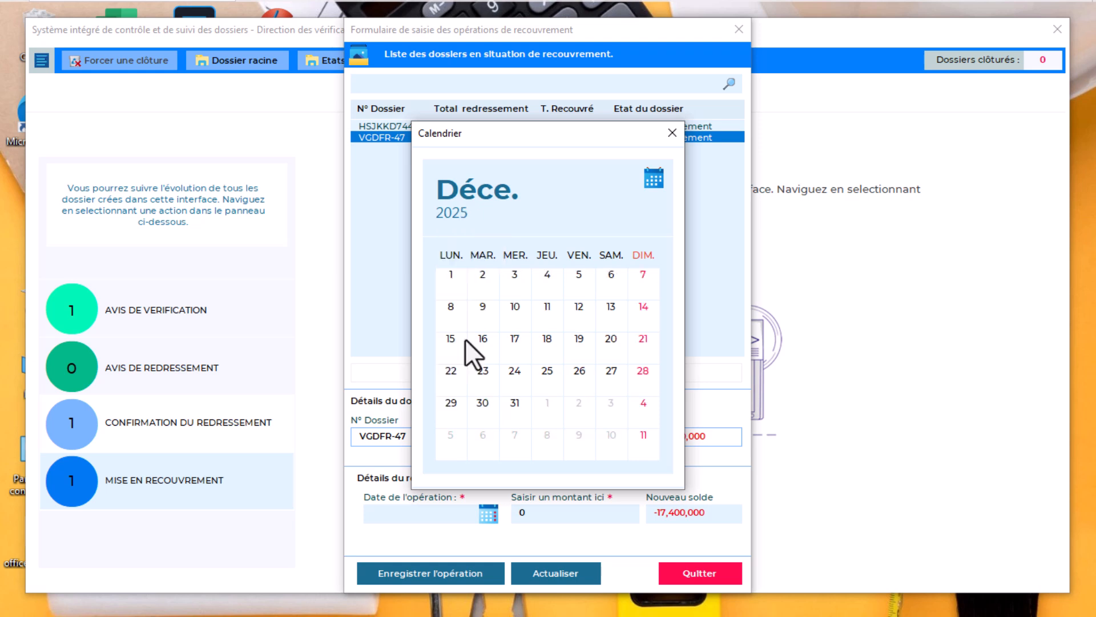
pyautogui.click(492, 190)
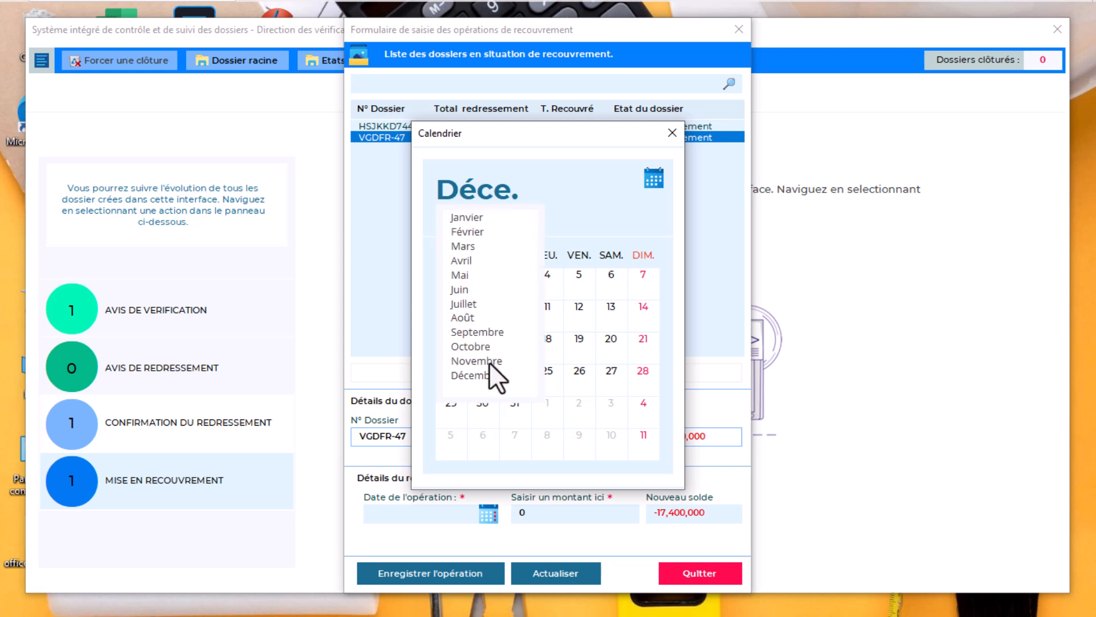
pyautogui.click(473, 216)
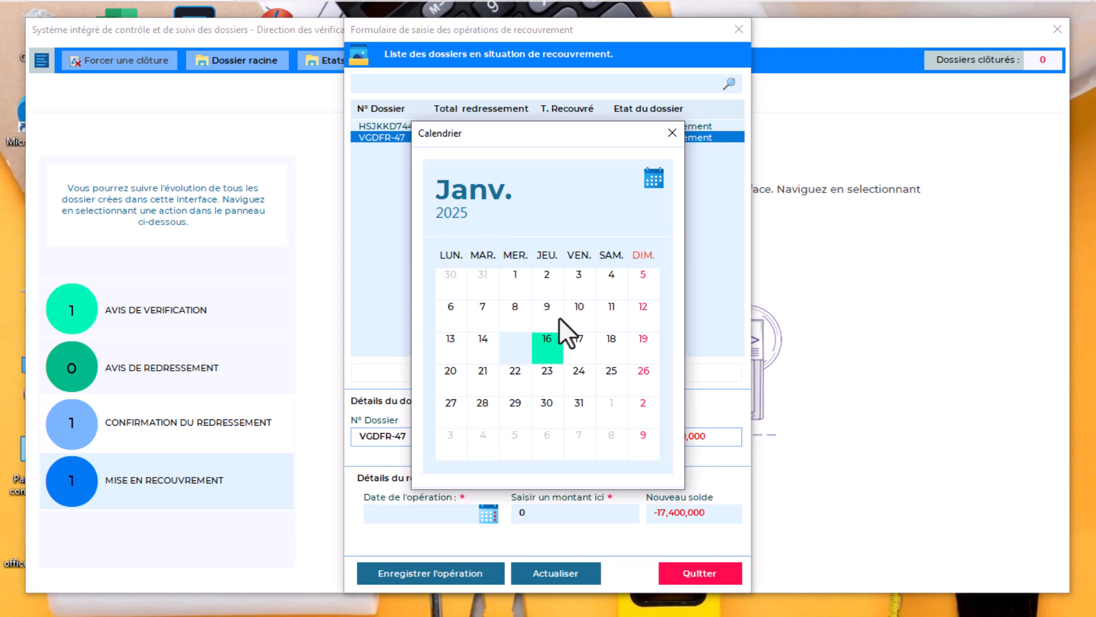
pyautogui.click(449, 314)
pyautogui.click(449, 314)
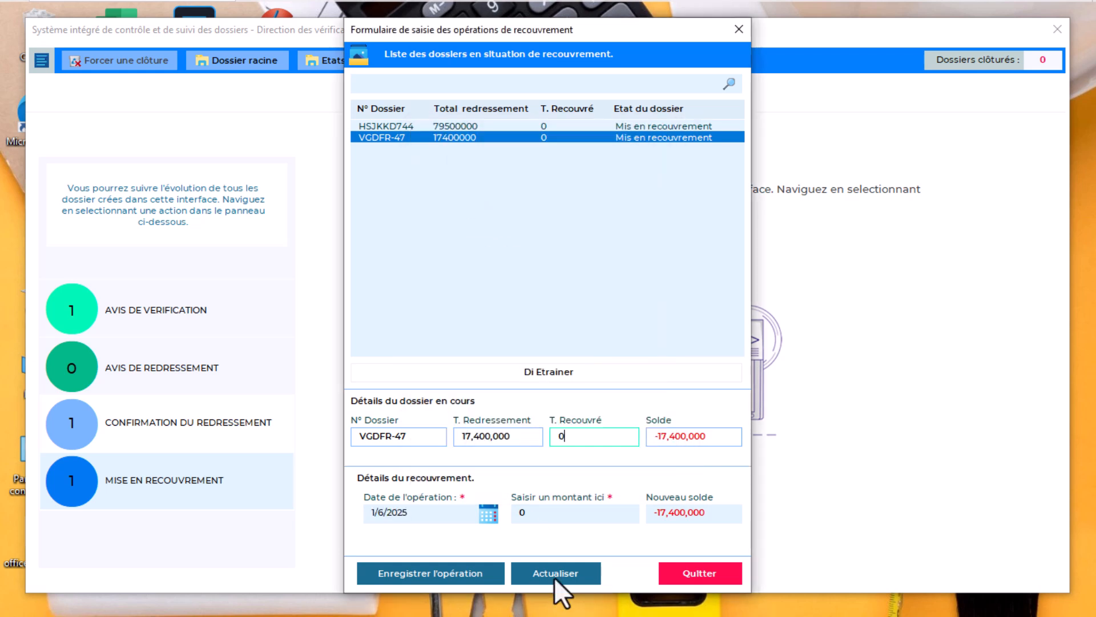
# Enter a payment amount of 17000000 and save the operation
pyautogui.click(531, 512)
pyautogui.write('17000000')
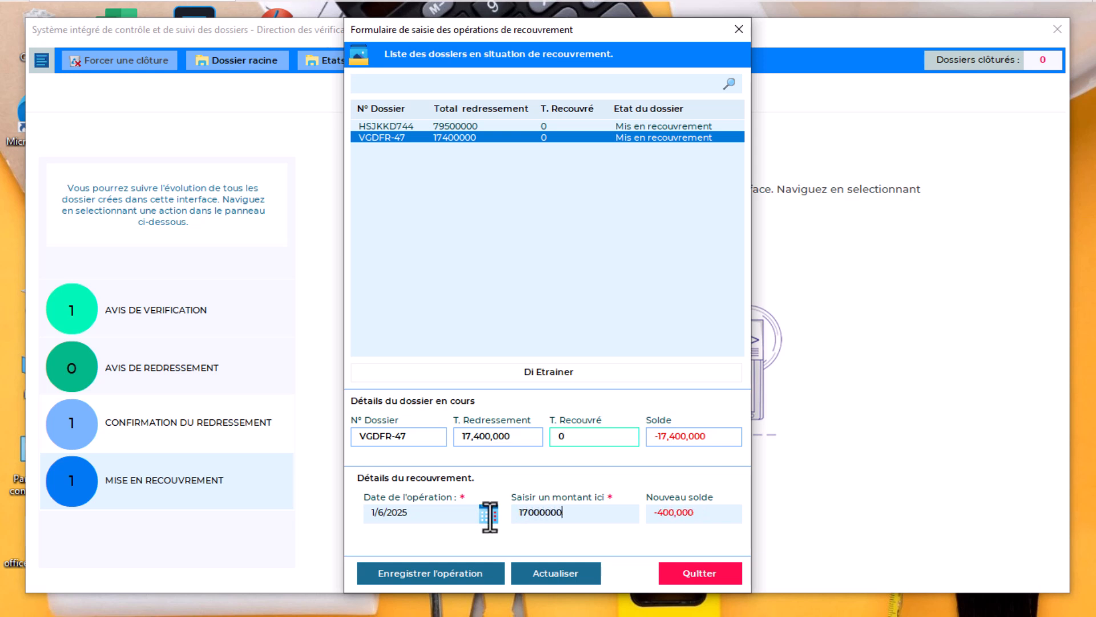
pyautogui.click(426, 572)
pyautogui.press('Return')
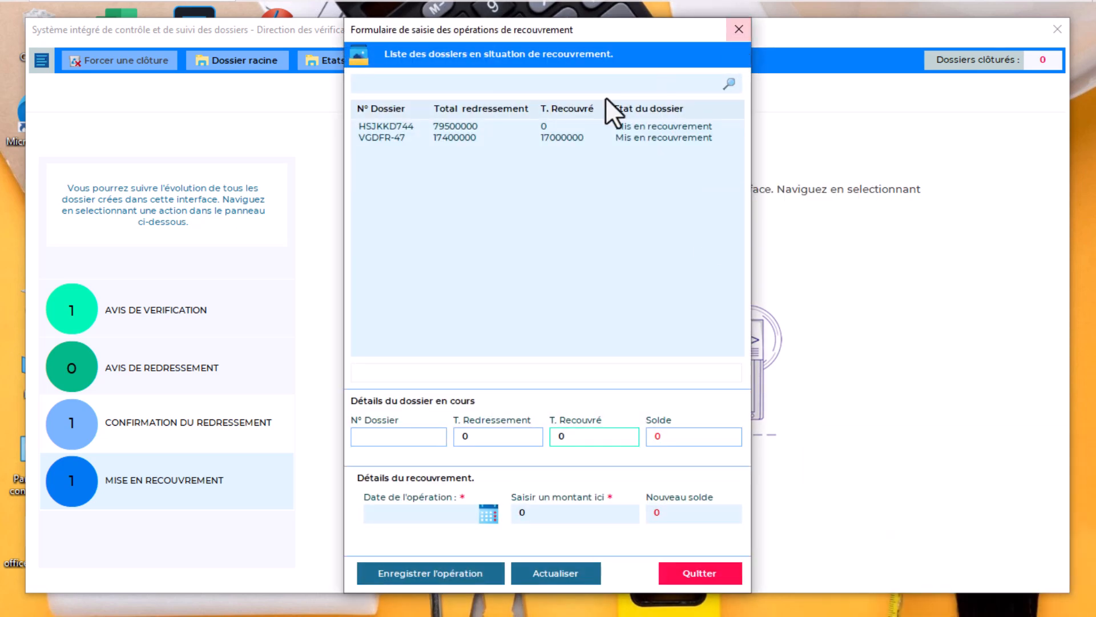
# Close the payment form and return to the Suivi de dossiers dashboard via the summary page
pyautogui.click(738, 32)
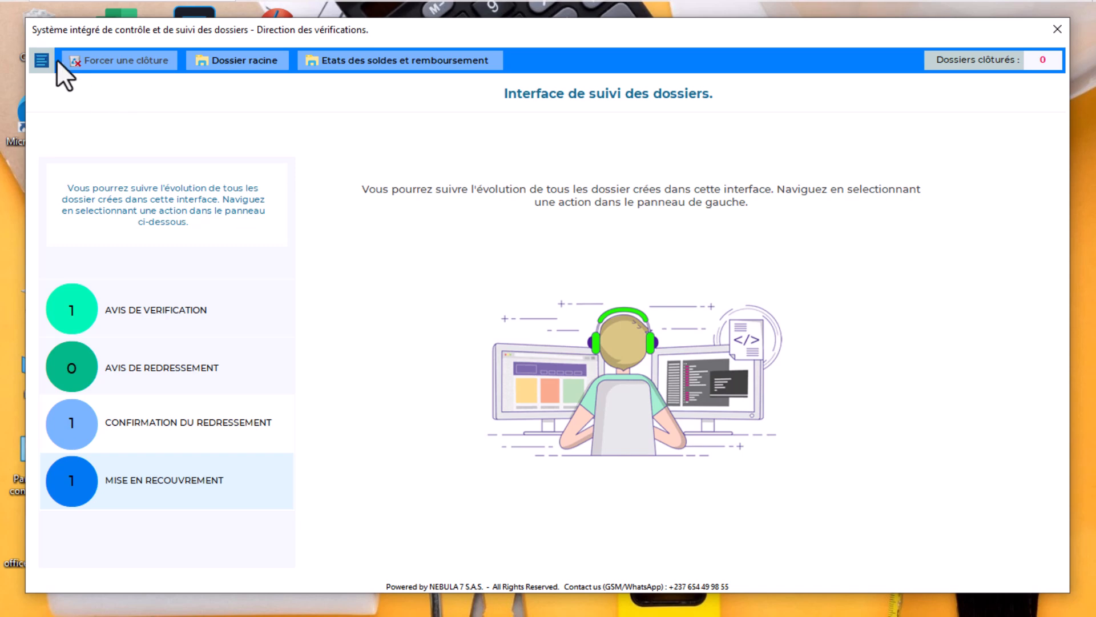
pyautogui.click(40, 59)
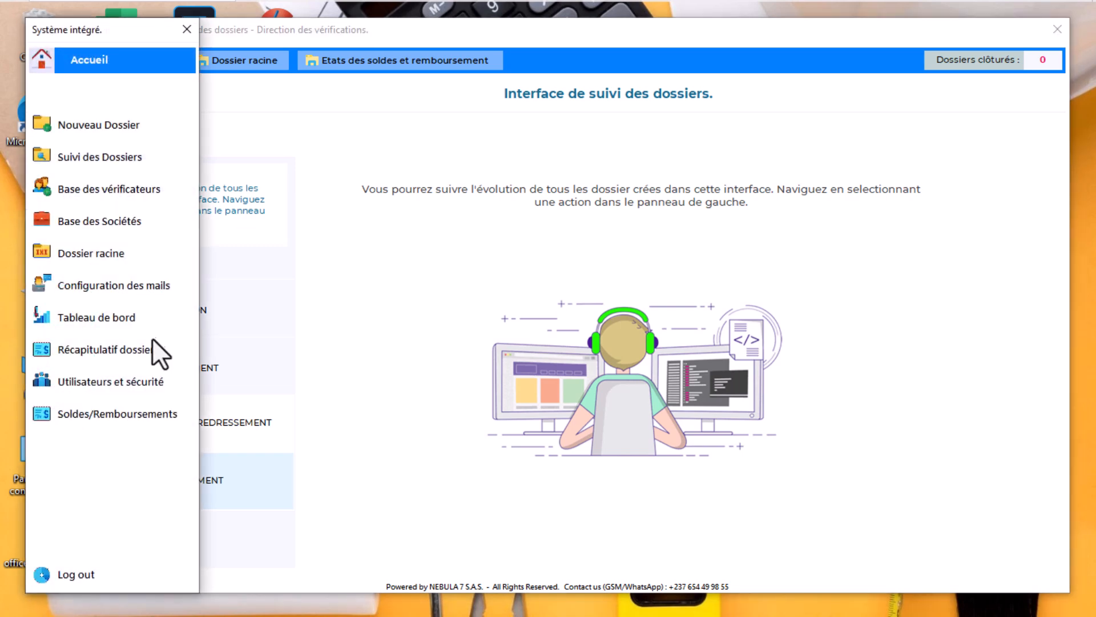
pyautogui.click(126, 315)
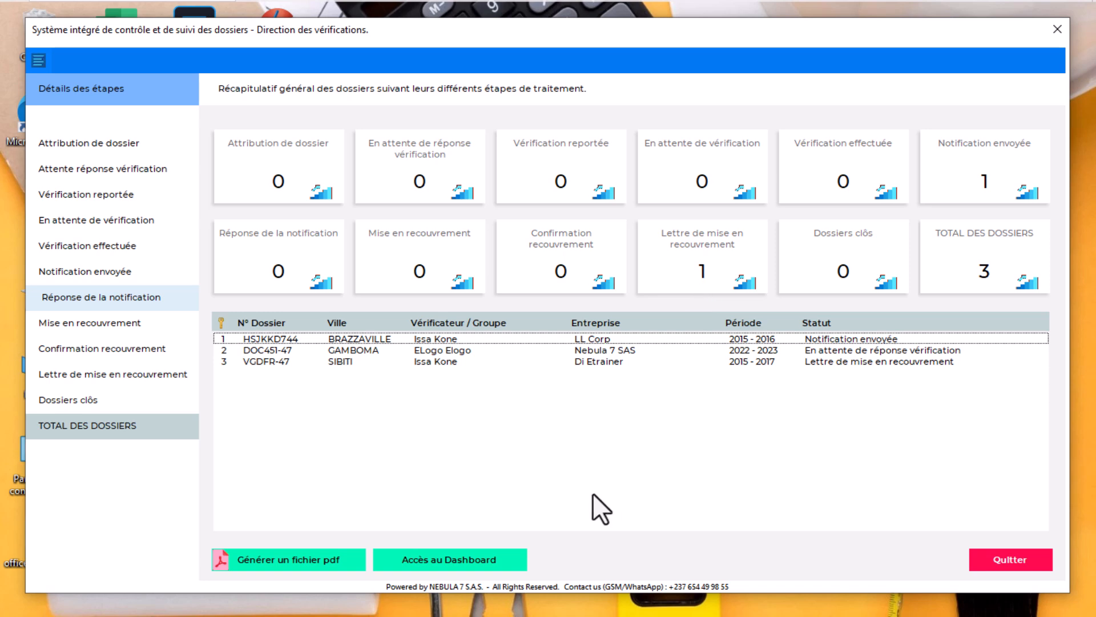
pyautogui.click(457, 560)
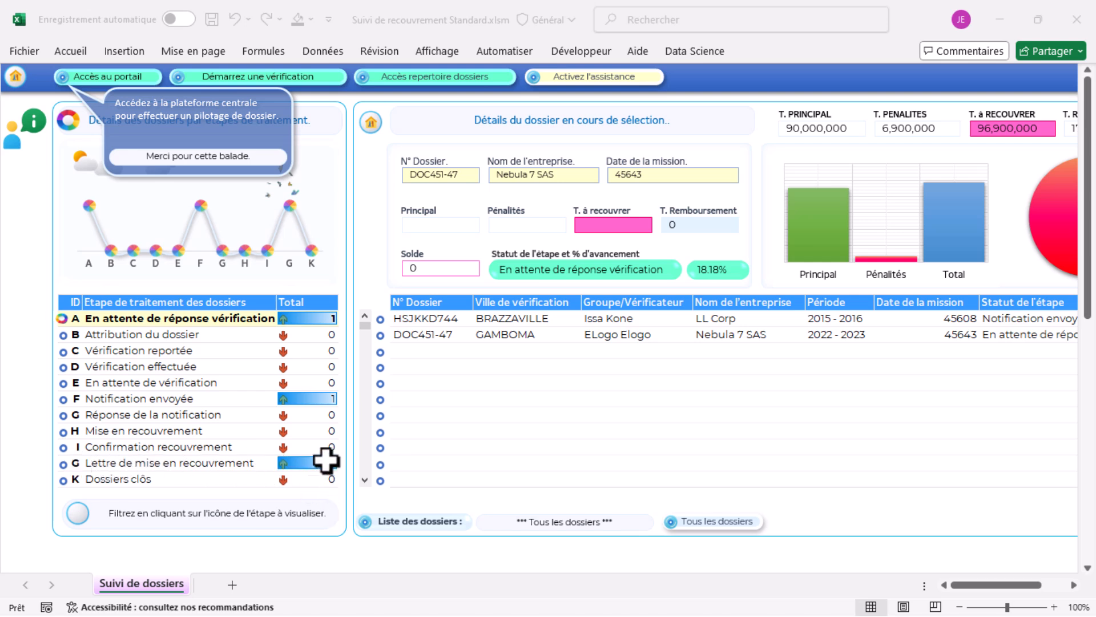
# Filter to Lettre de mise en recouvrement and show VGDFR-47's details: 90.91%, -400,000 balance
pyautogui.click(63, 464)
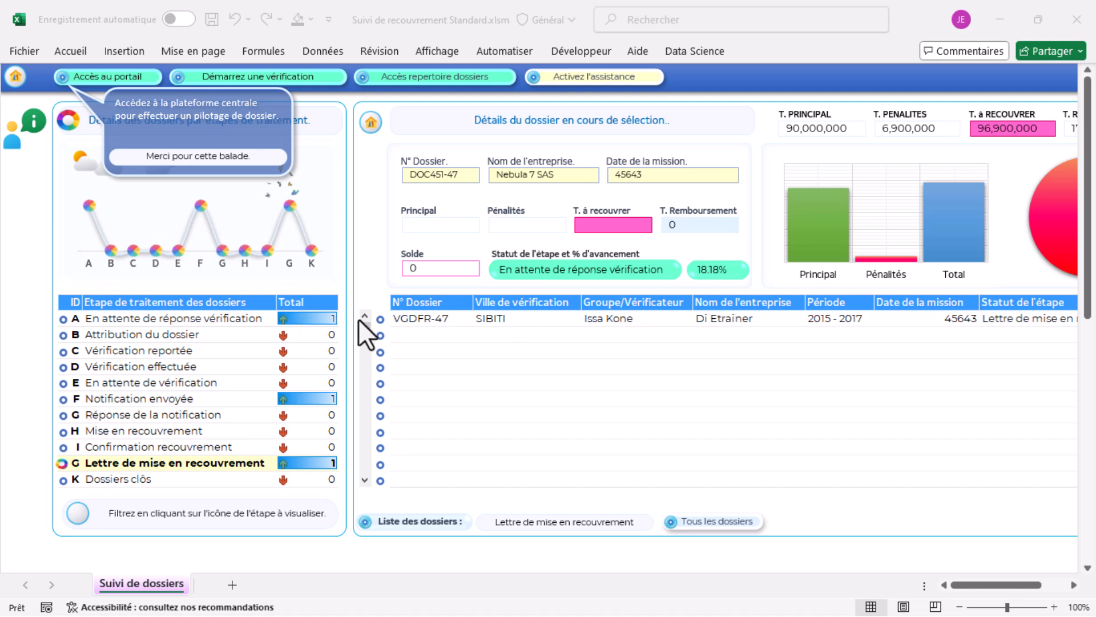
pyautogui.click(380, 319)
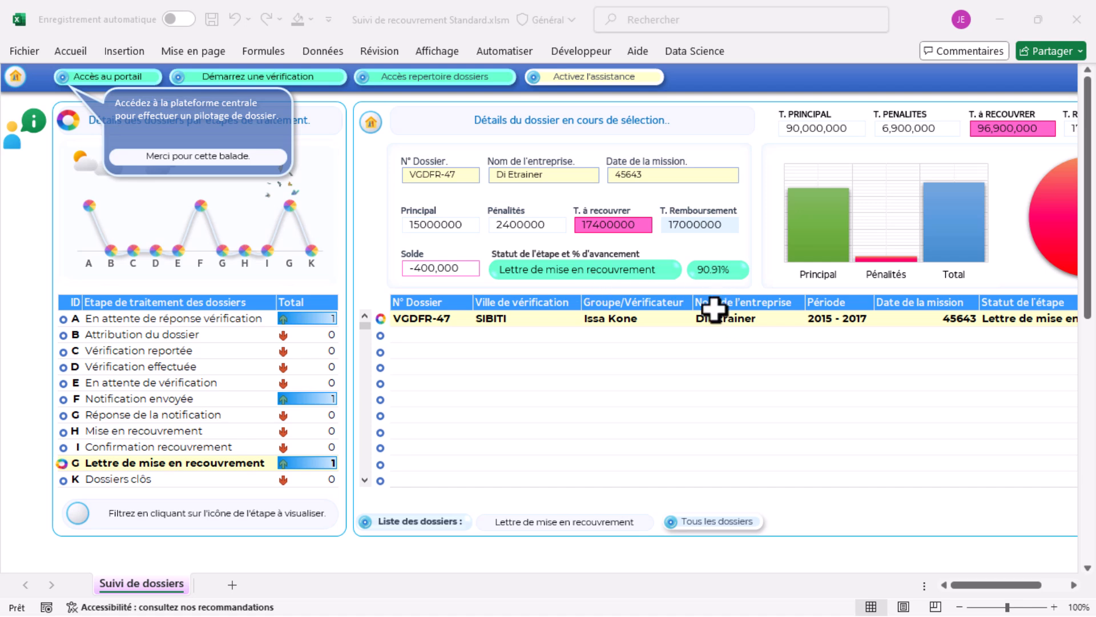
pyautogui.moveTo(973, 594); pyautogui.dragTo(1011, 591)
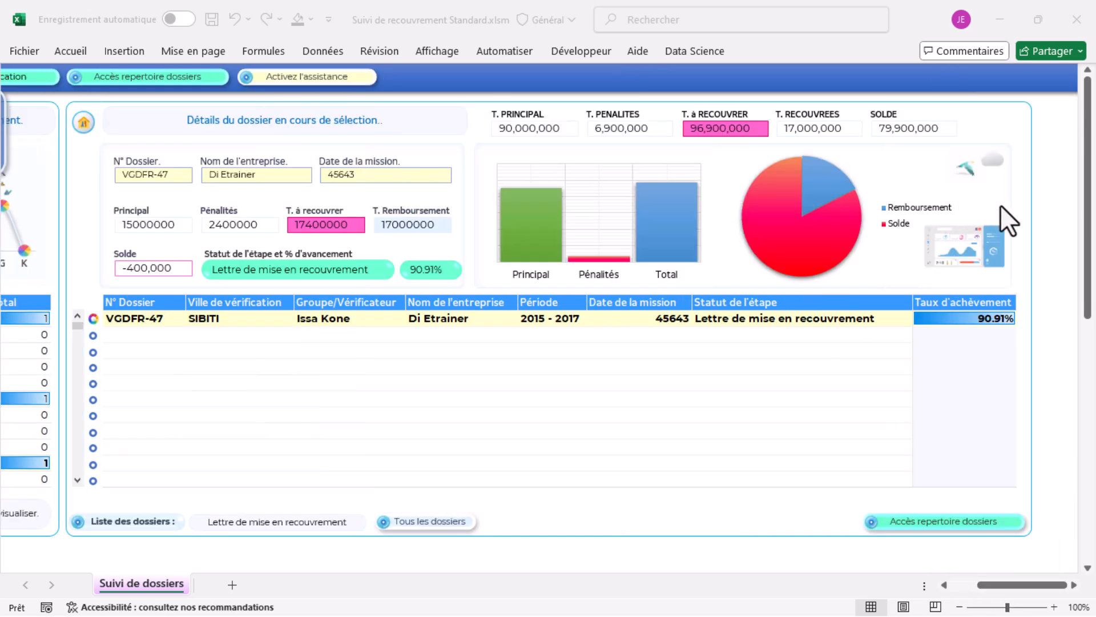
pyautogui.click(1060, 208)
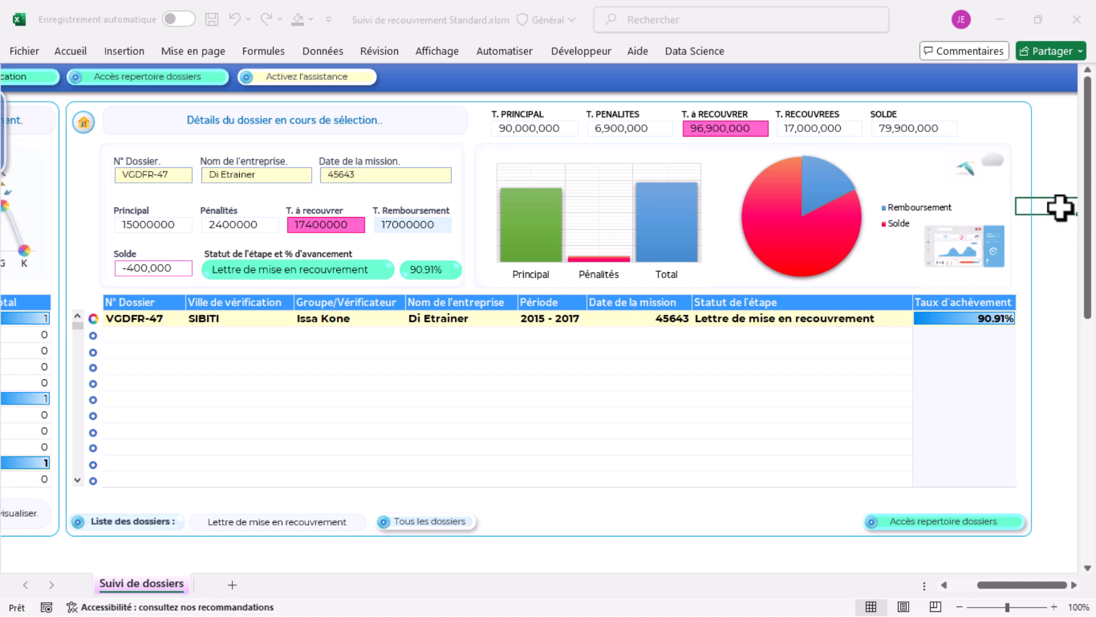
pyautogui.moveTo(512, 249)
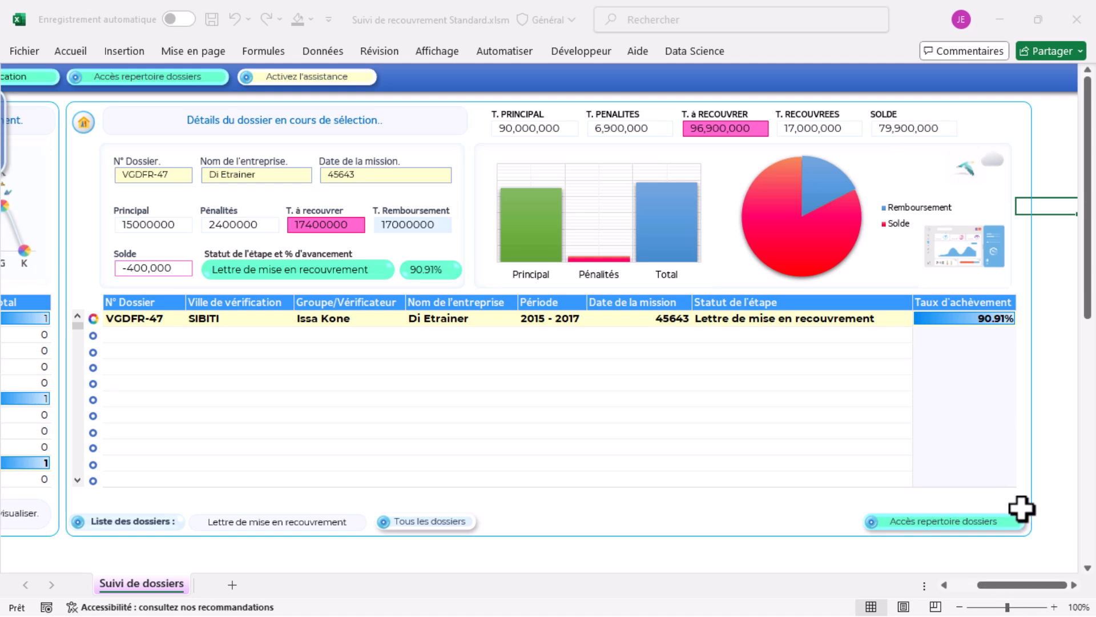
pyautogui.moveTo(1035, 586); pyautogui.dragTo(946, 598)
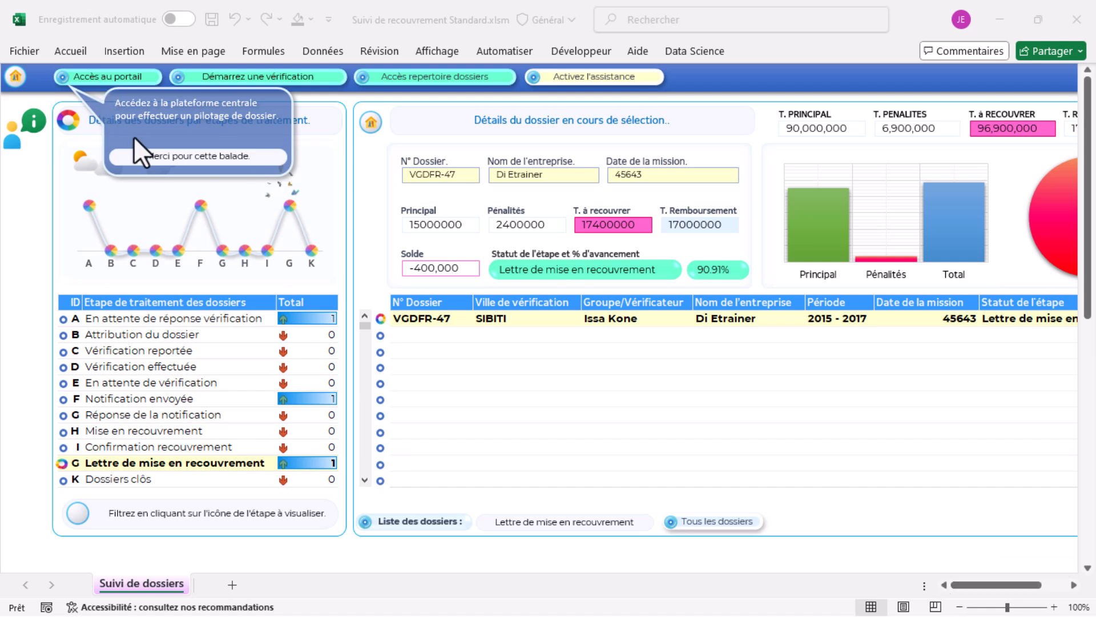
# Dismiss the tour tip and enter the portal's dossier tracking at the MISE EN RECOUVREMENT stage
pyautogui.click(138, 158)
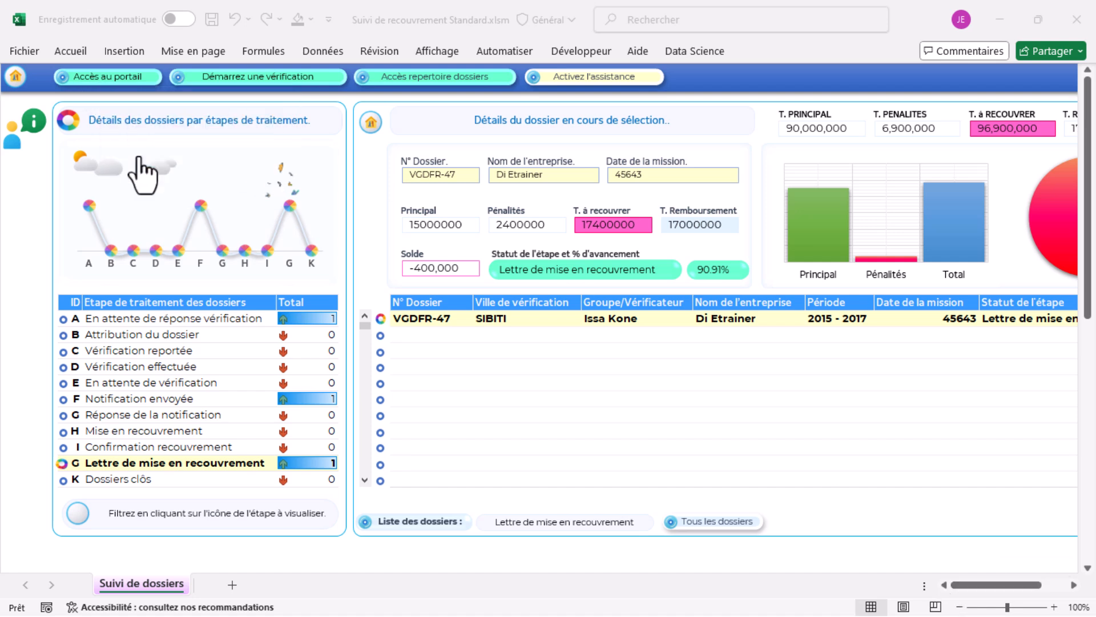
pyautogui.click(94, 80)
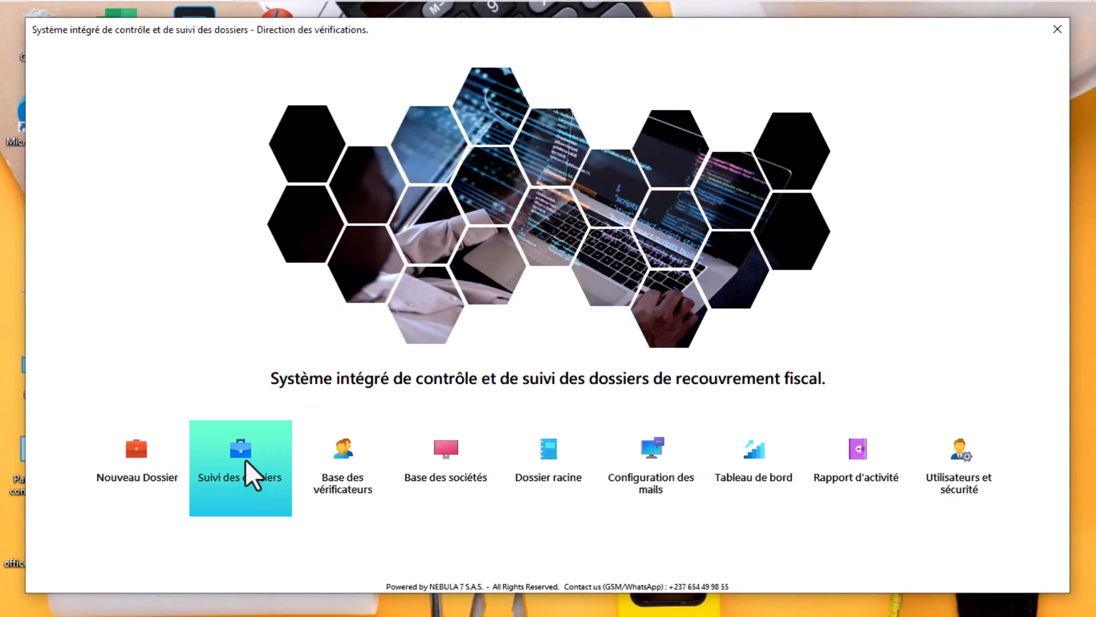
pyautogui.click(245, 459)
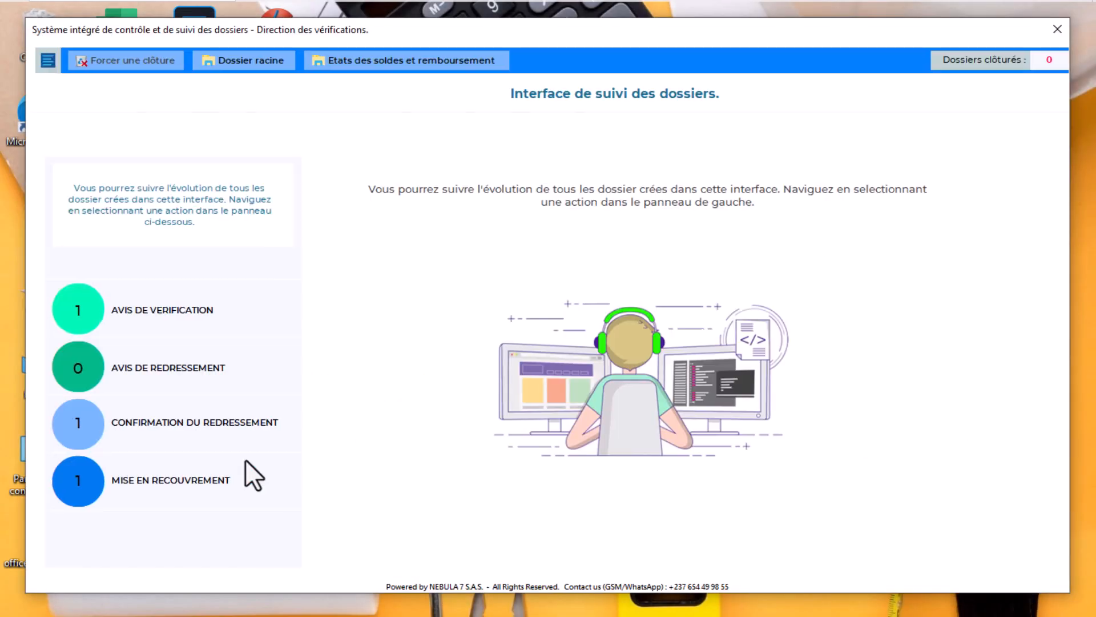
pyautogui.click(179, 478)
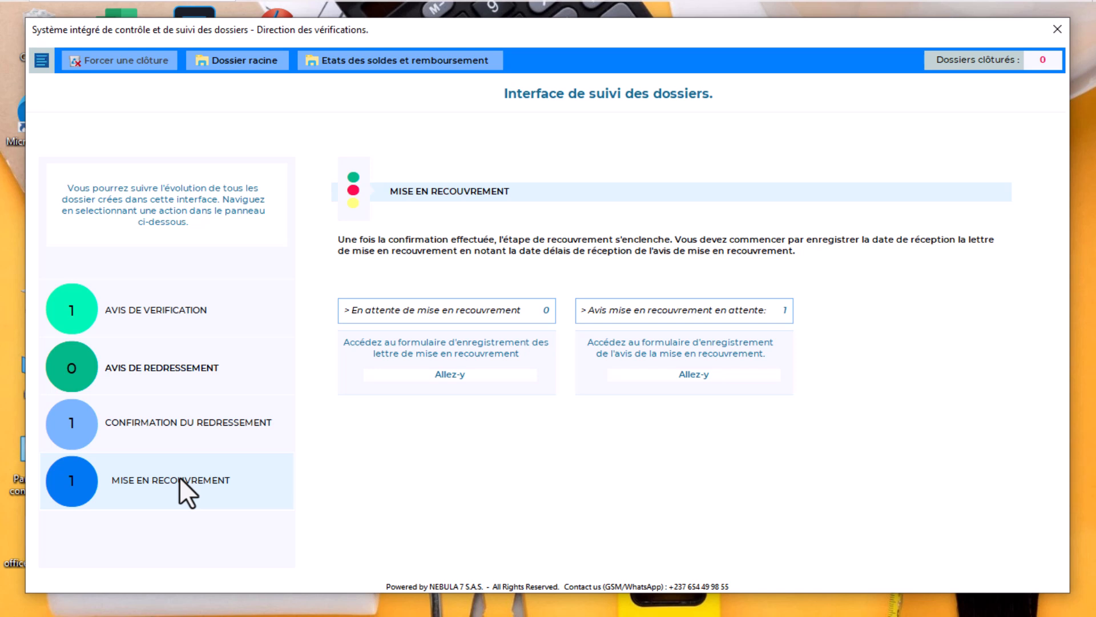
# View the recovery-notice reception form for VGDFR-47, then quit without saving
pyautogui.click(683, 347)
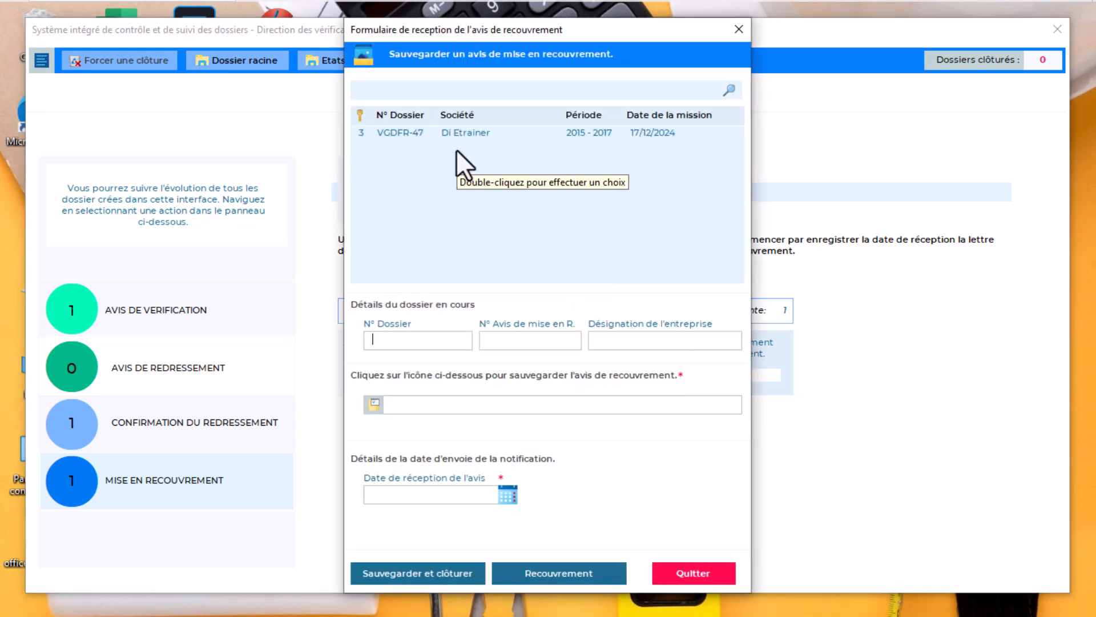
pyautogui.click(473, 131)
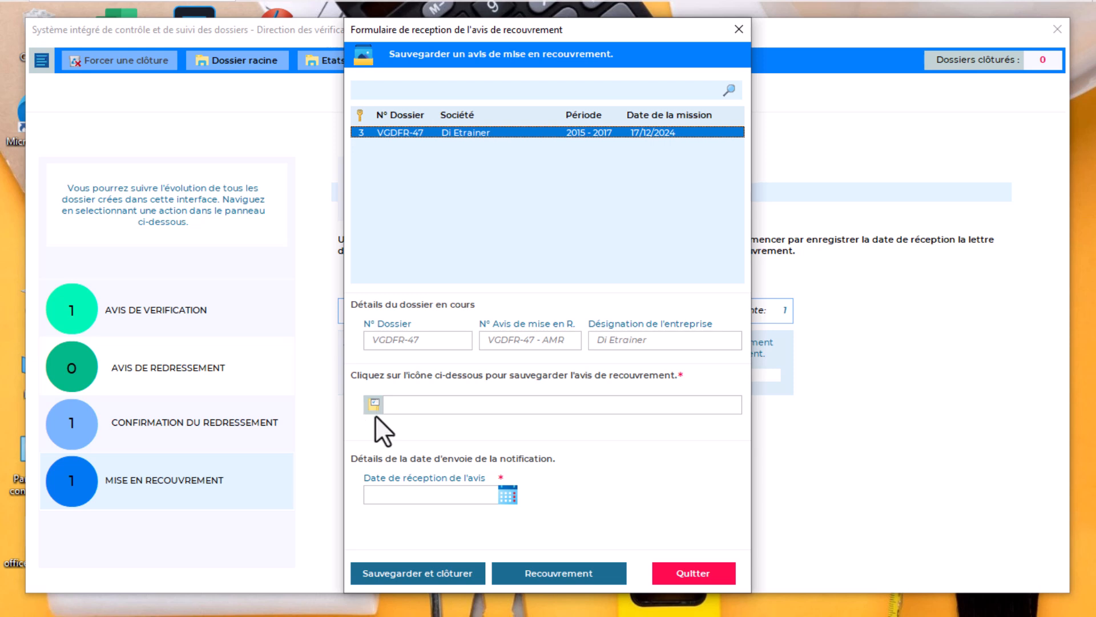
pyautogui.click(682, 573)
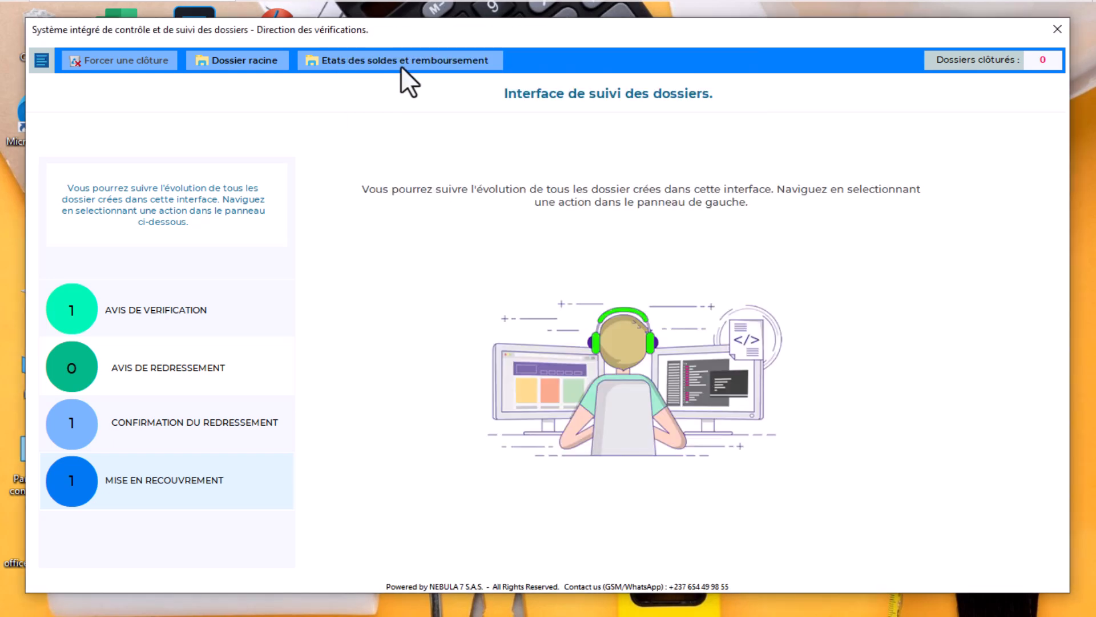
# Load VGDFR-47 into the payment form and set the operation date to 8 January 2025
pyautogui.click(415, 66)
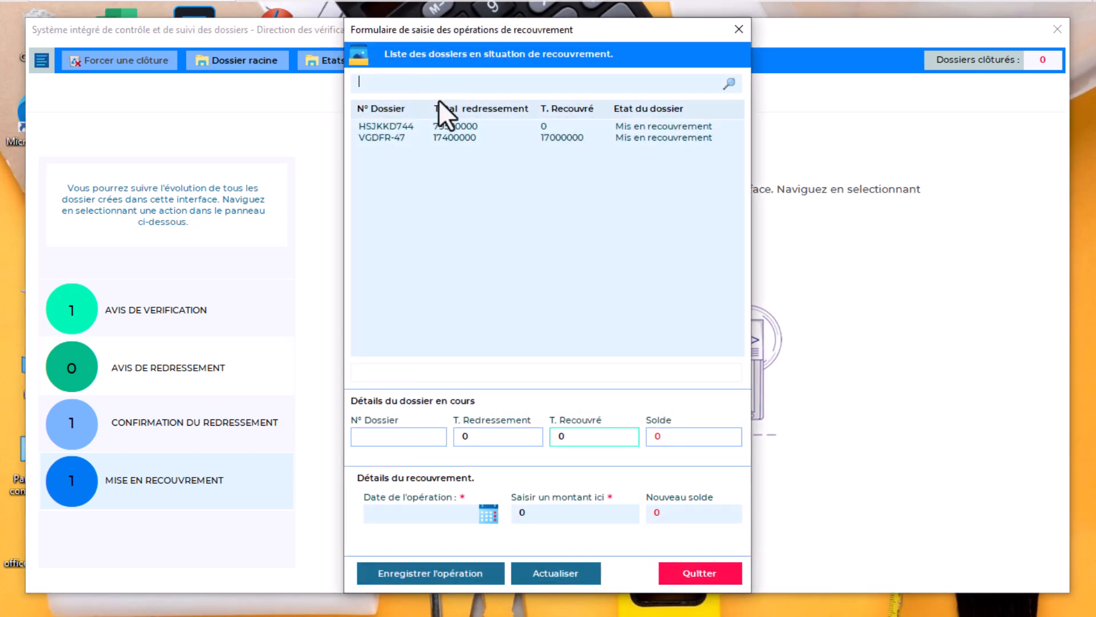
pyautogui.doubleClick(440, 136)
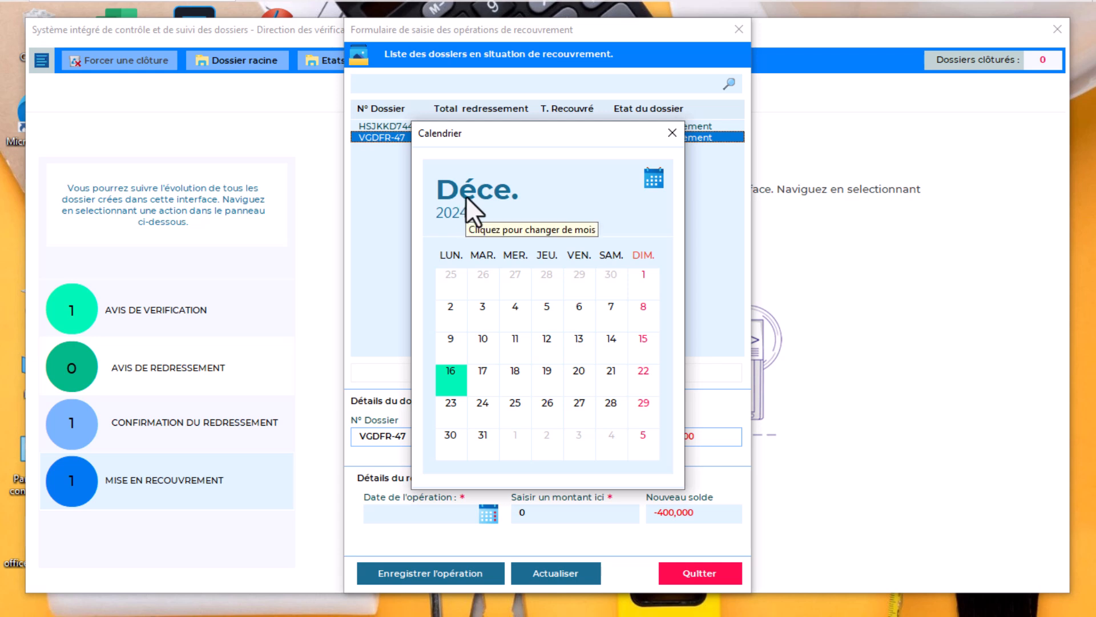
pyautogui.click(466, 194)
pyautogui.click(474, 217)
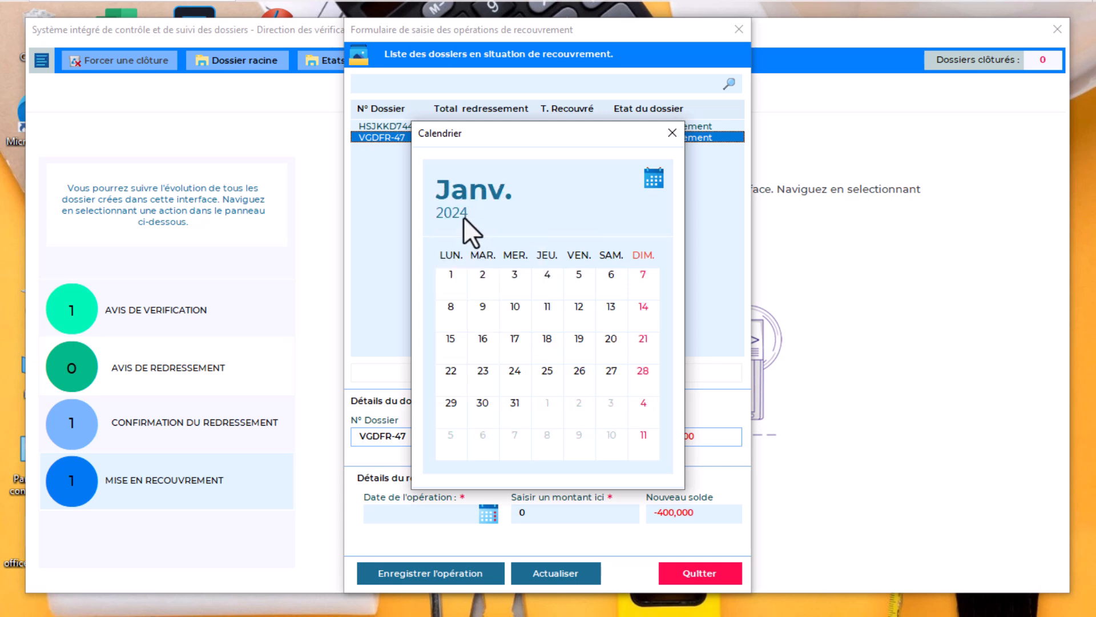
pyautogui.click(458, 217)
pyautogui.moveTo(496, 262); pyautogui.dragTo(498, 314)
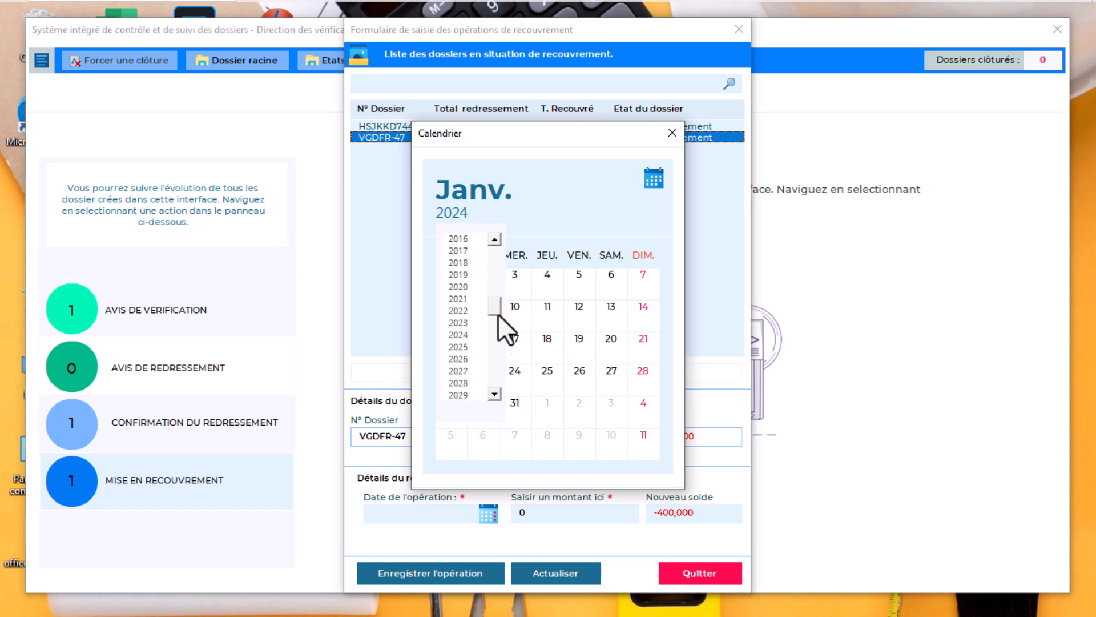
pyautogui.click(462, 349)
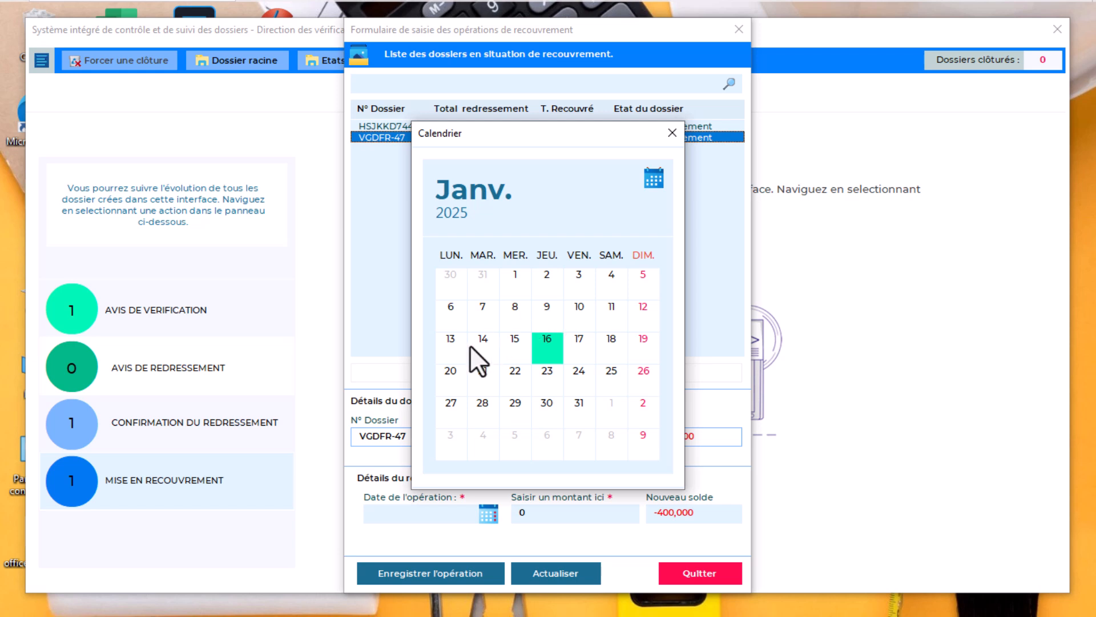
pyautogui.click(512, 314)
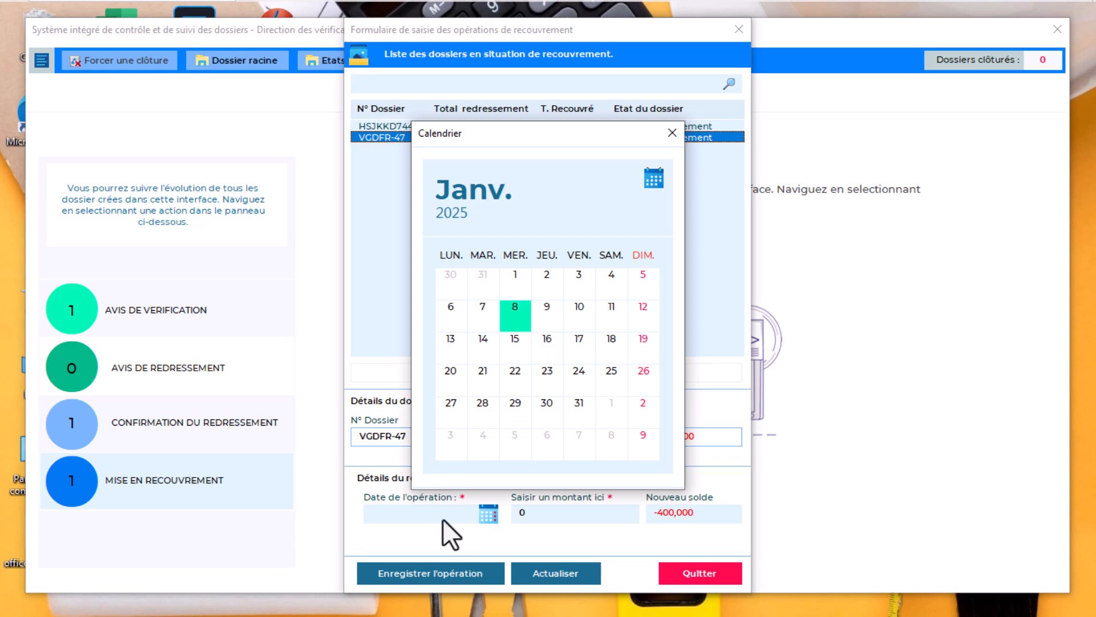
# Enter a 400000 payment amount and record the operation, confirming with Oui
pyautogui.moveTo(559, 511); pyautogui.dragTo(491, 506)
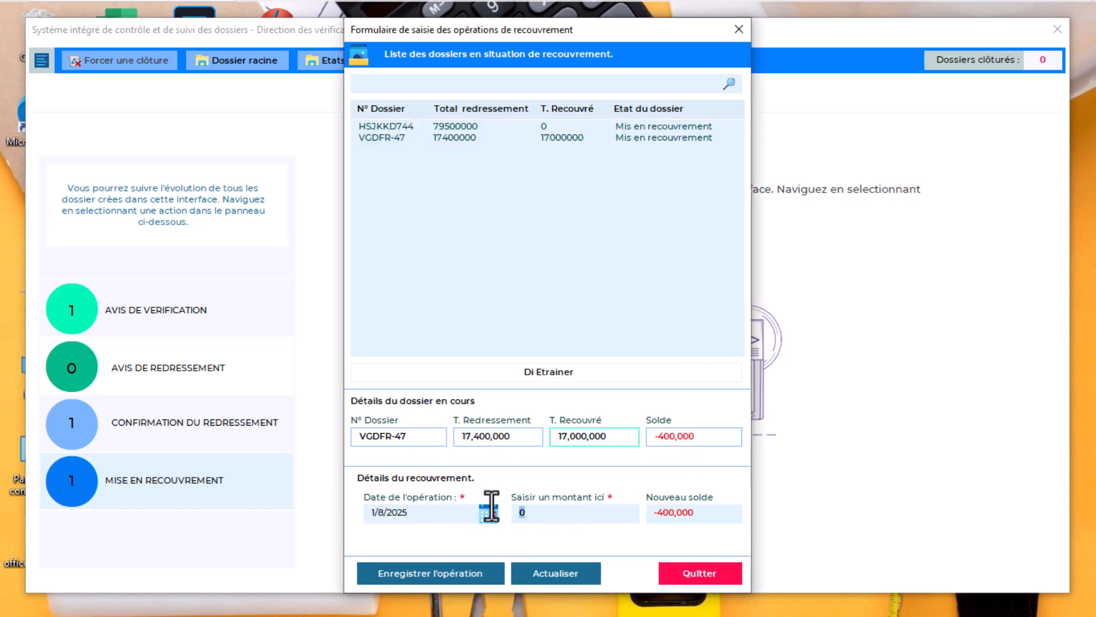
pyautogui.write('400000')
pyautogui.click(450, 575)
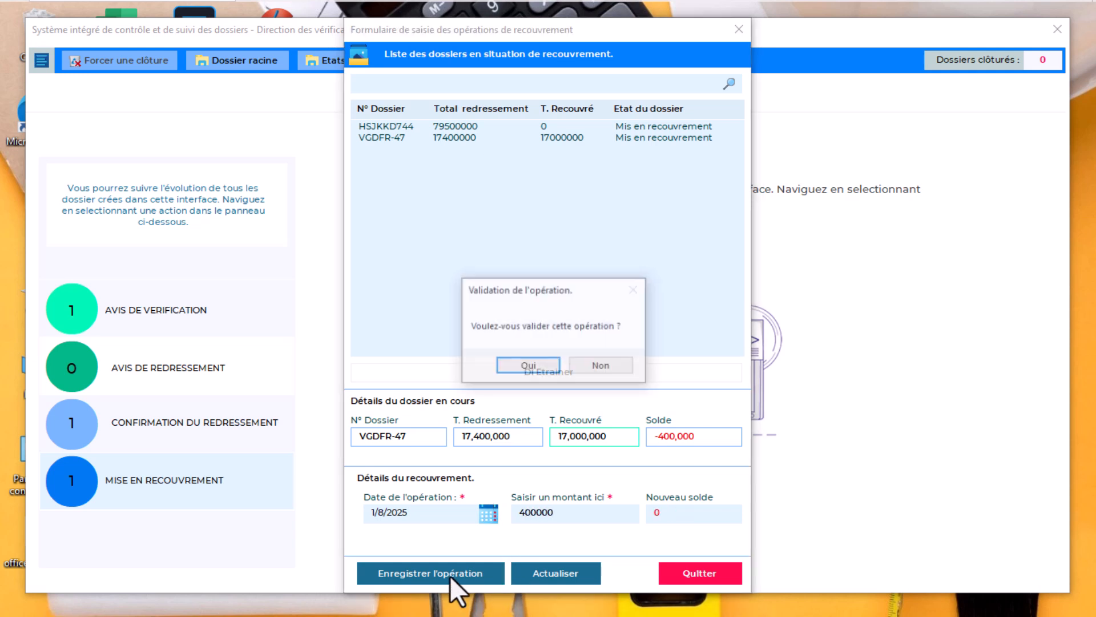
pyautogui.press('Return')
pyautogui.press('Return')
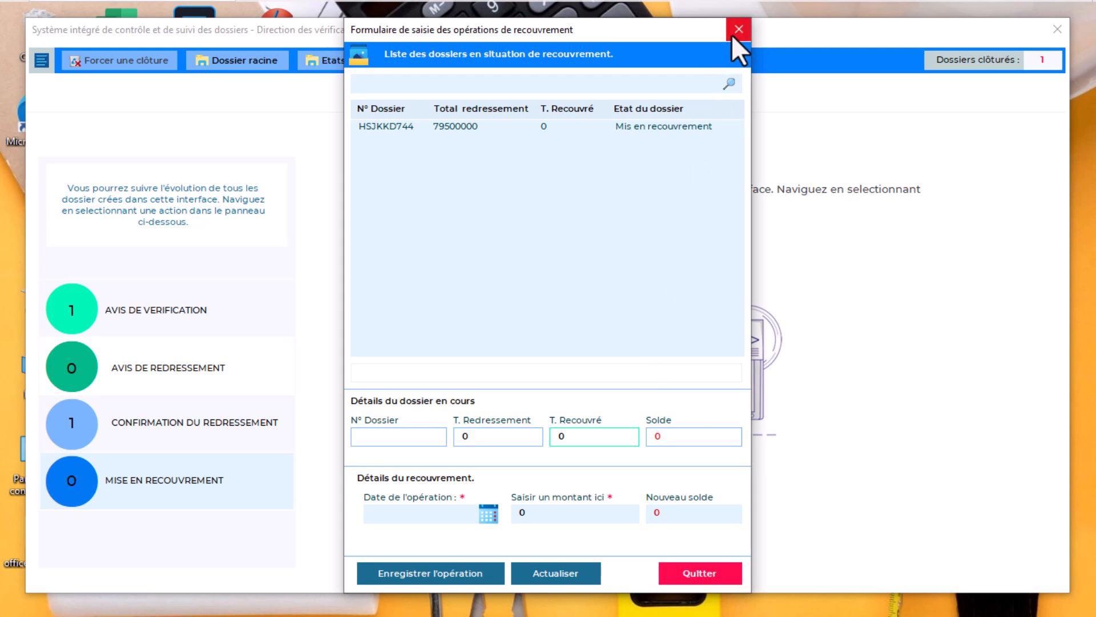
# Close the payment entry form and return to the Accueil home page from the navigation menu
pyautogui.click(732, 38)
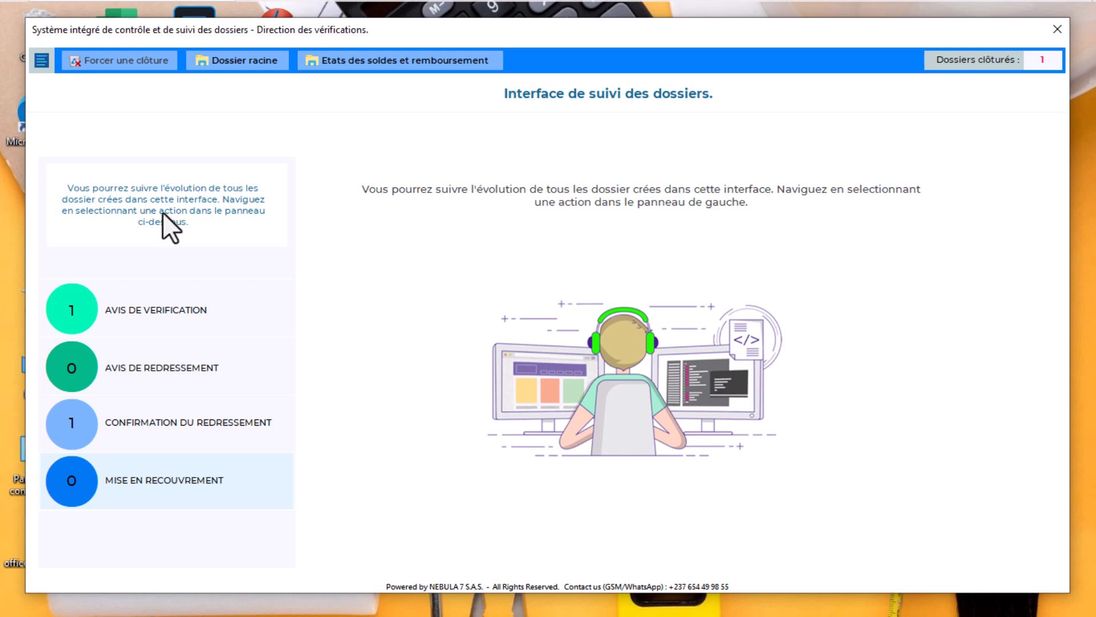
pyautogui.click(43, 57)
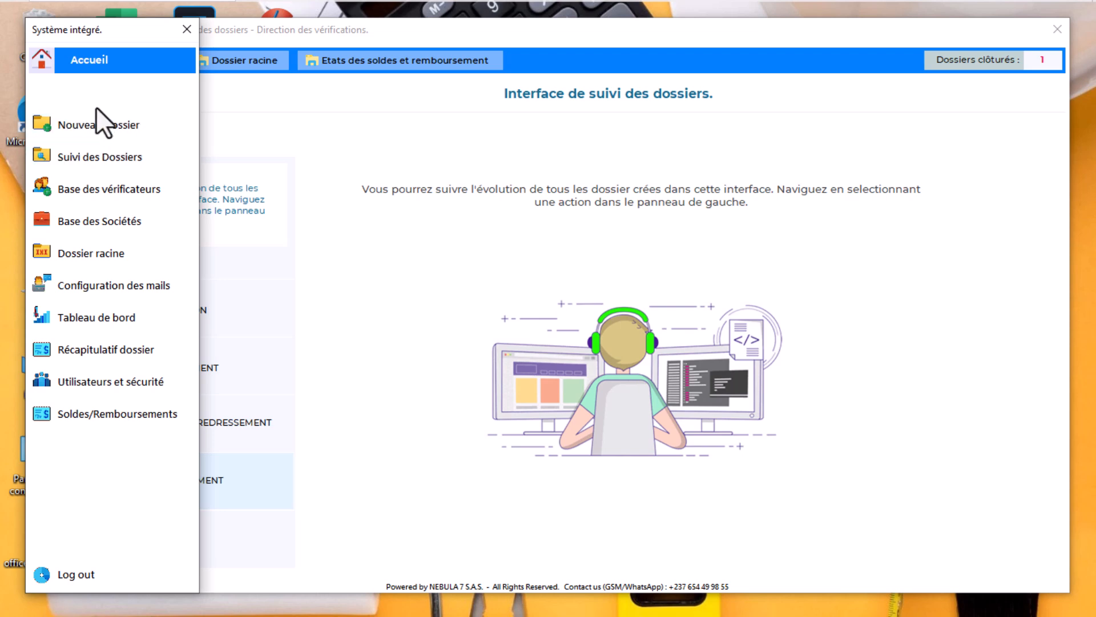
pyautogui.click(101, 63)
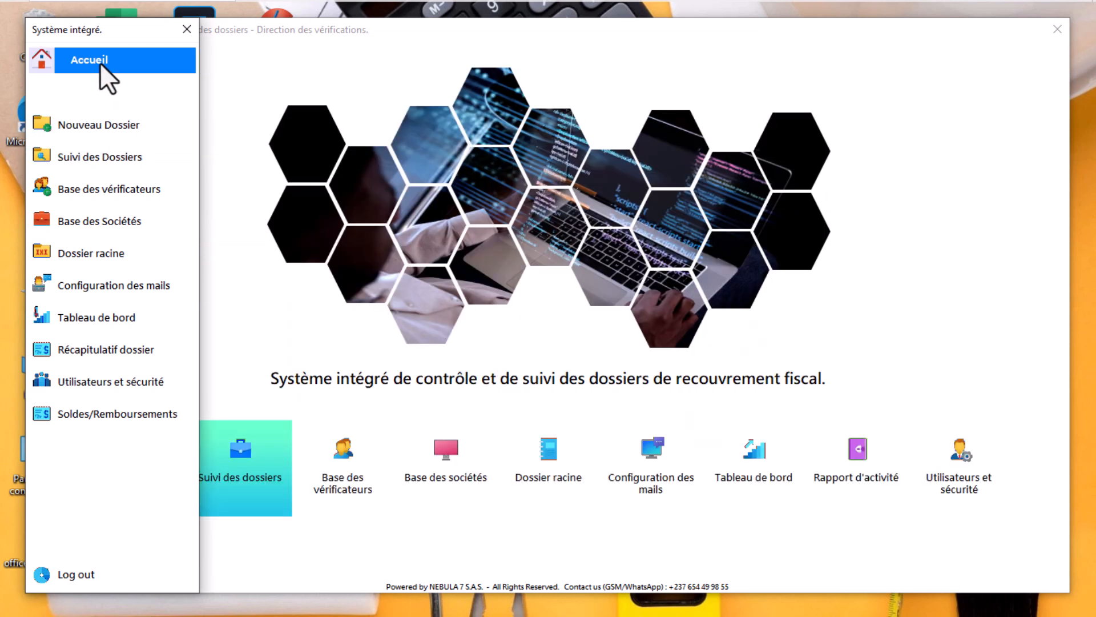
# Close the side navigation panel and return to the Nebula 7 home page window
pyautogui.click(189, 28)
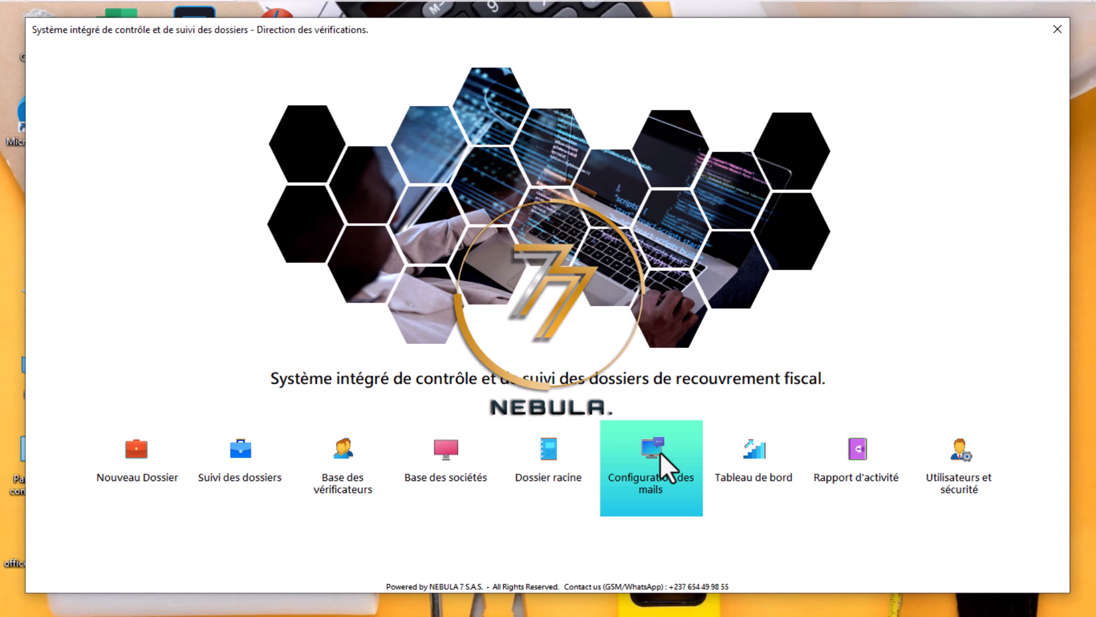
pyautogui.hotkey('alt', 'Tab')
pyautogui.hotkey('alt', 'Tab')
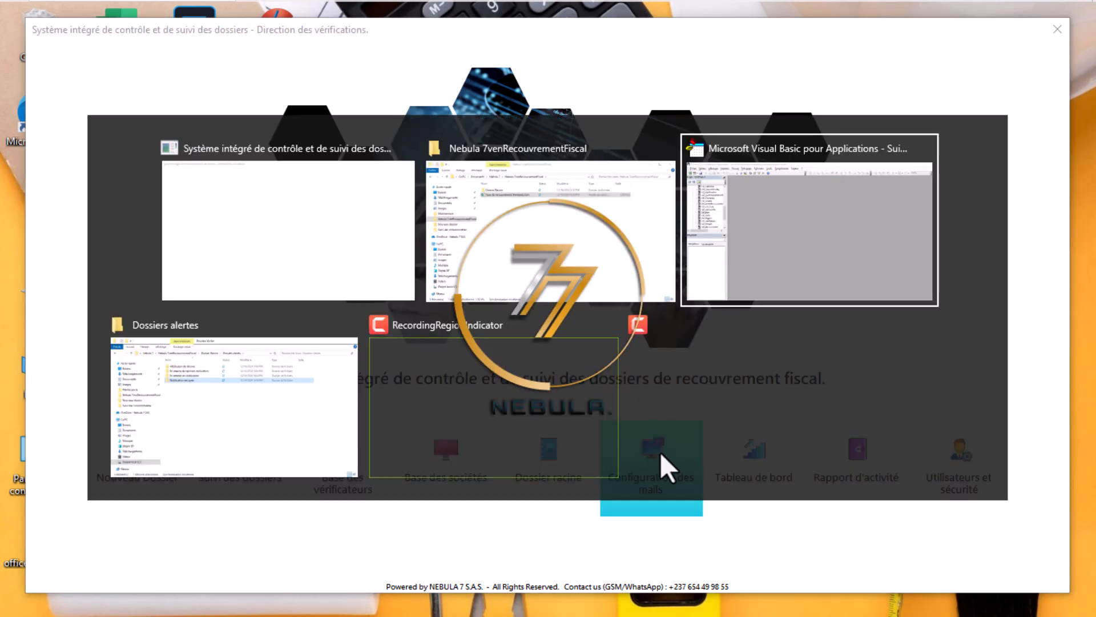
pyautogui.click(772, 342)
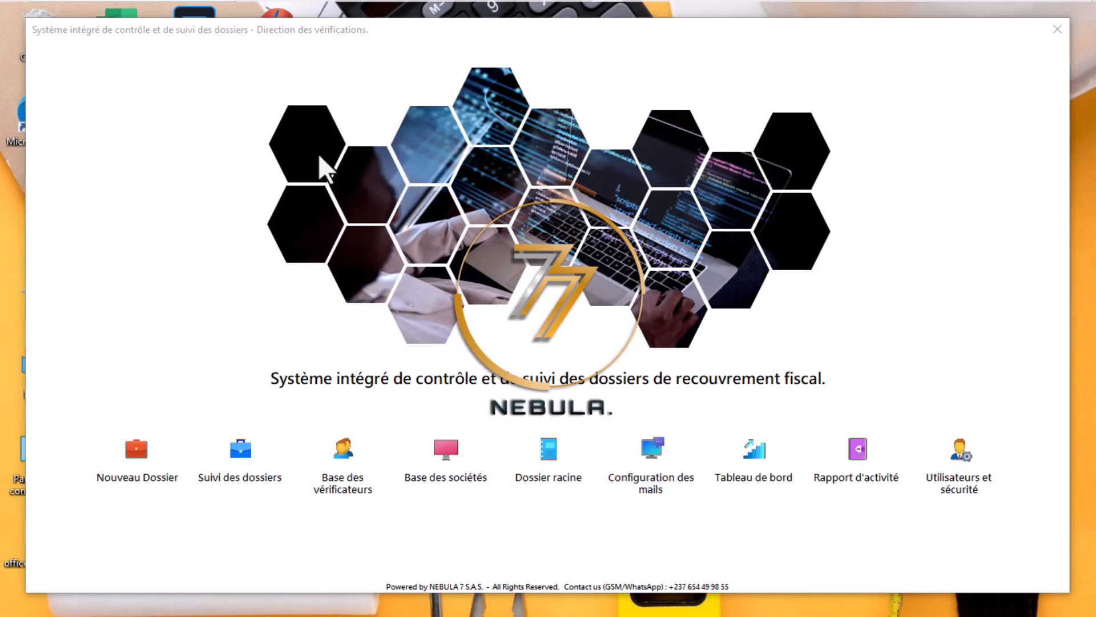